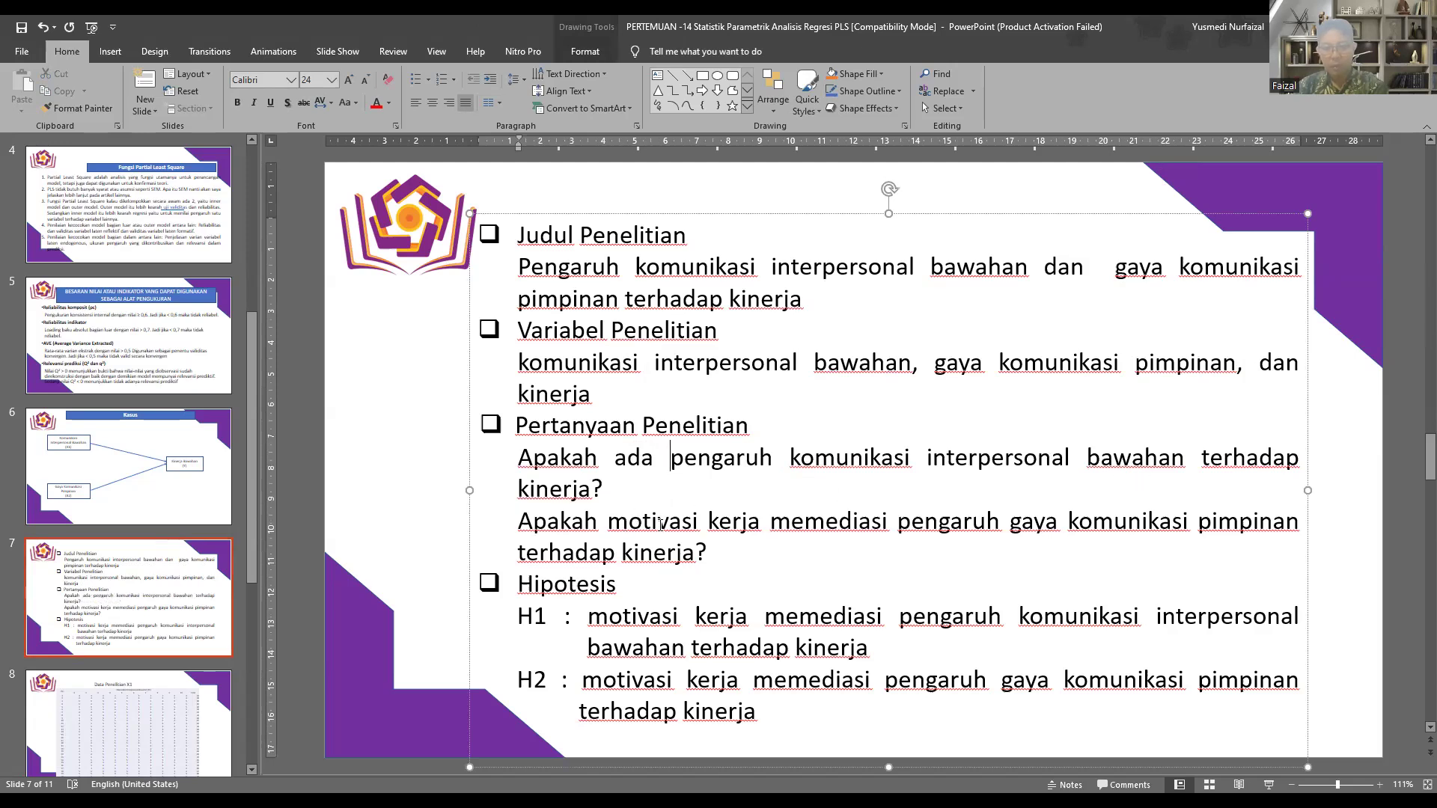
Step: Replace "motivasi kerja memediasi" with "ada" in the second research question and in hypotheses H1 and H2 on the slide
{"action": "left_click_drag", "start_coordinate": [661, 524], "coordinate": [845, 524]}
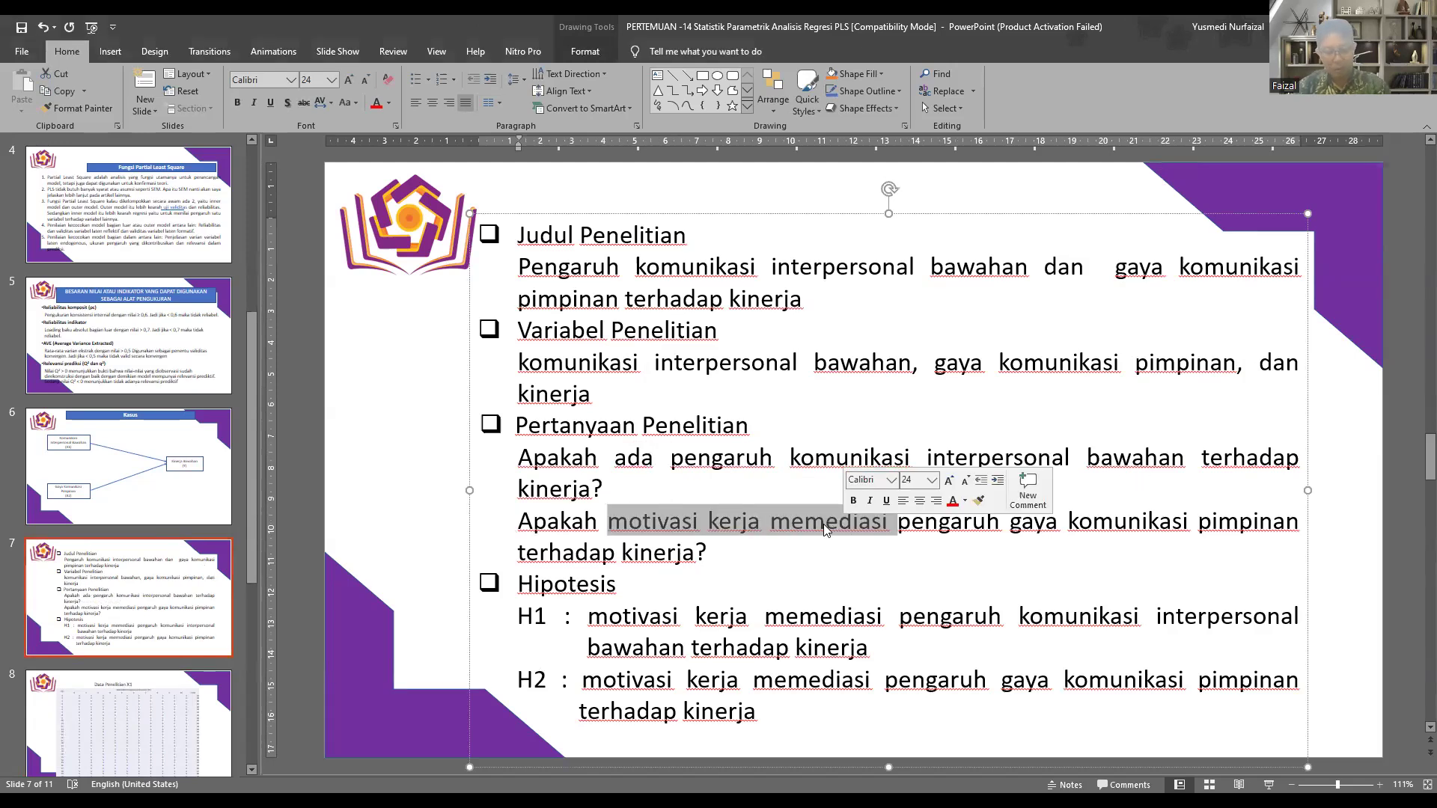
{"action": "type", "text": "ada"}
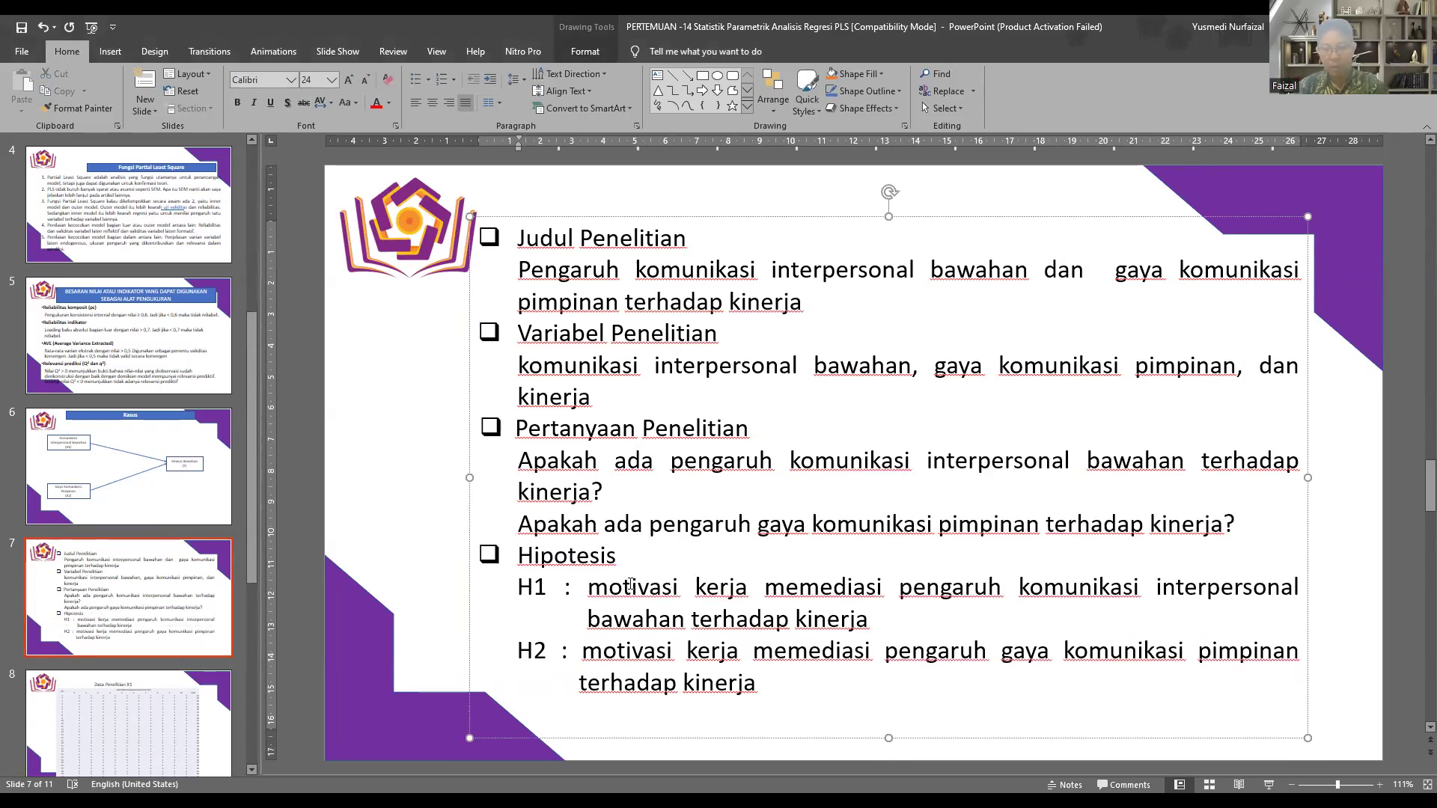
{"action": "left_click_drag", "start_coordinate": [591, 591], "coordinate": [830, 593]}
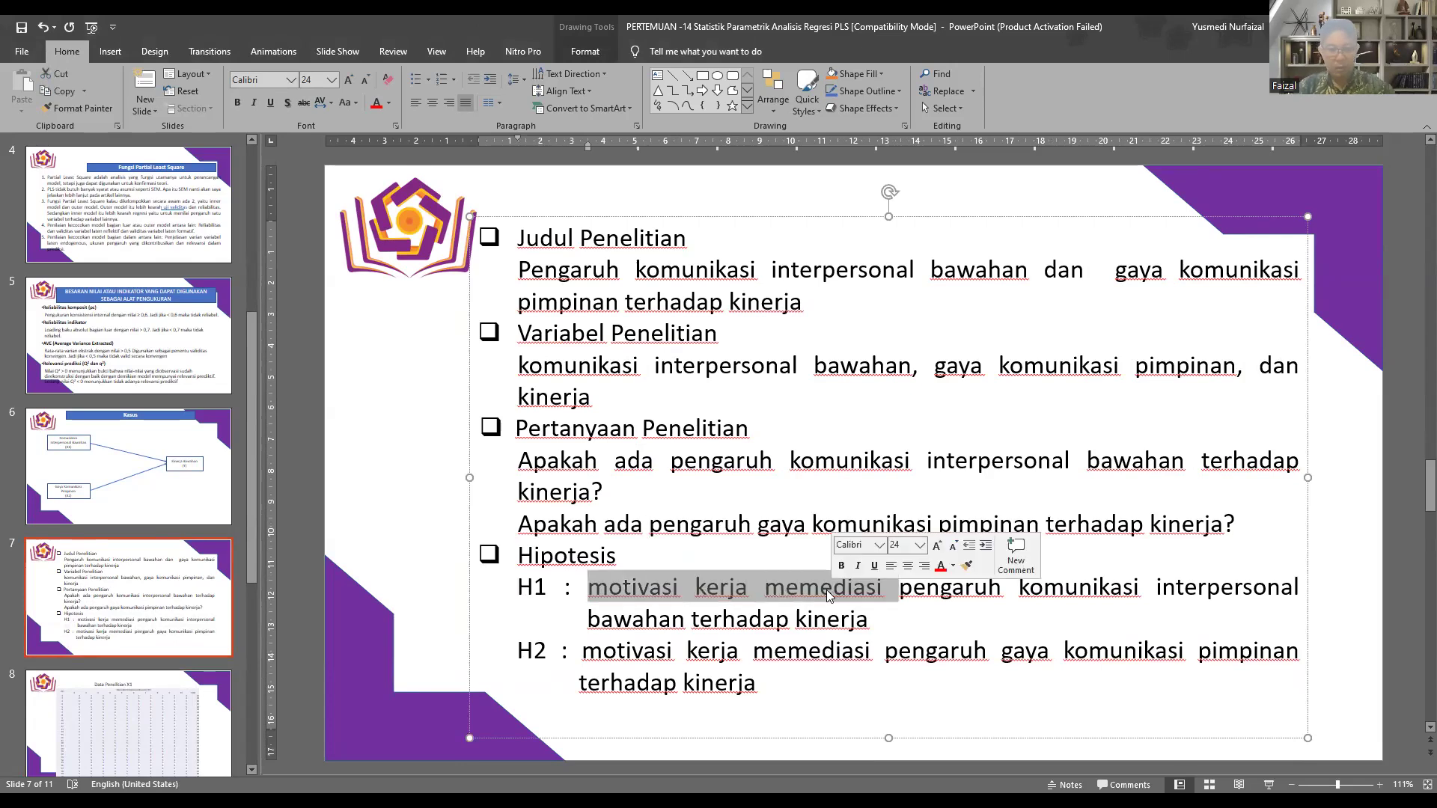
{"action": "type", "text": "ada"}
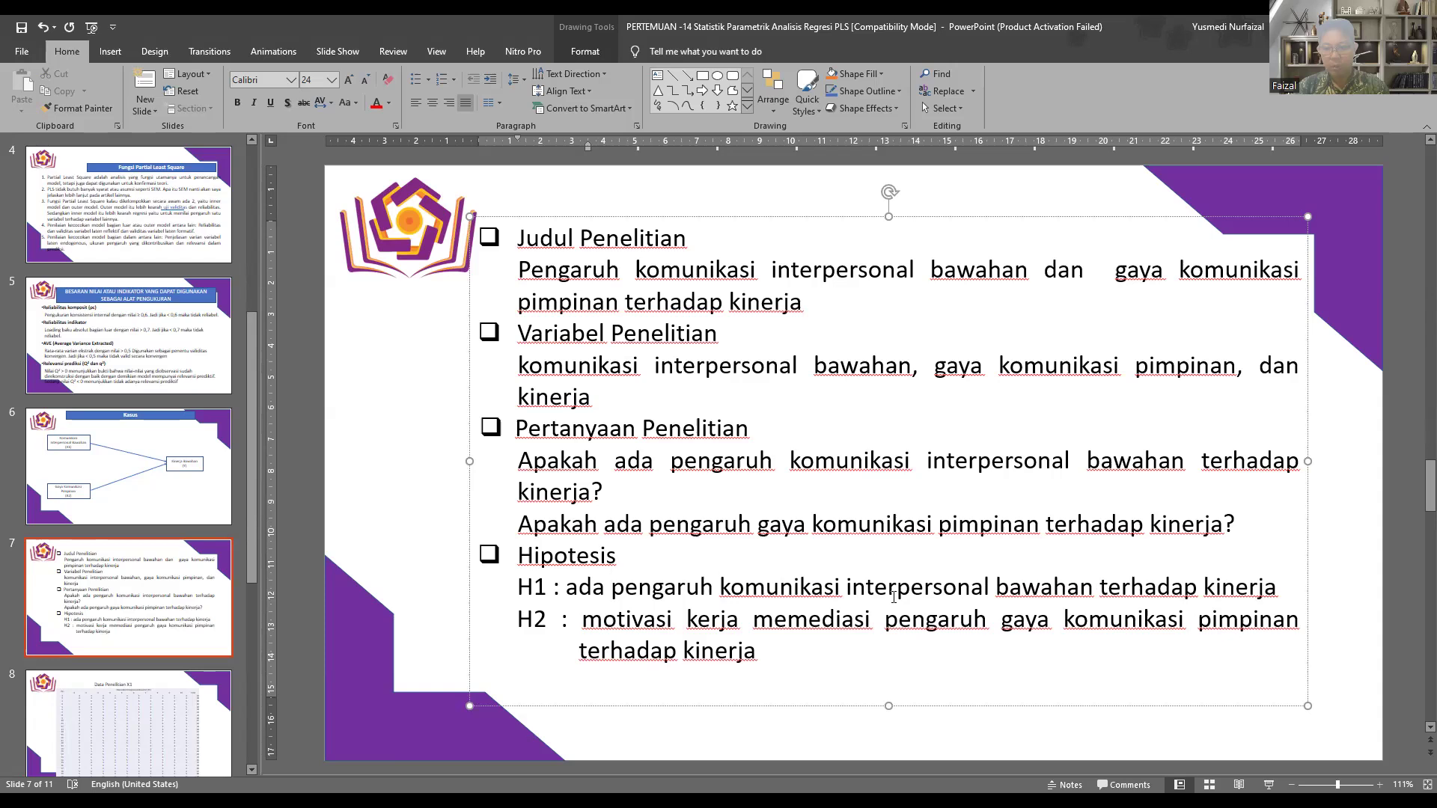
{"action": "left_click_drag", "start_coordinate": [583, 621], "coordinate": [831, 622]}
{"action": "type", "text": "ada"}
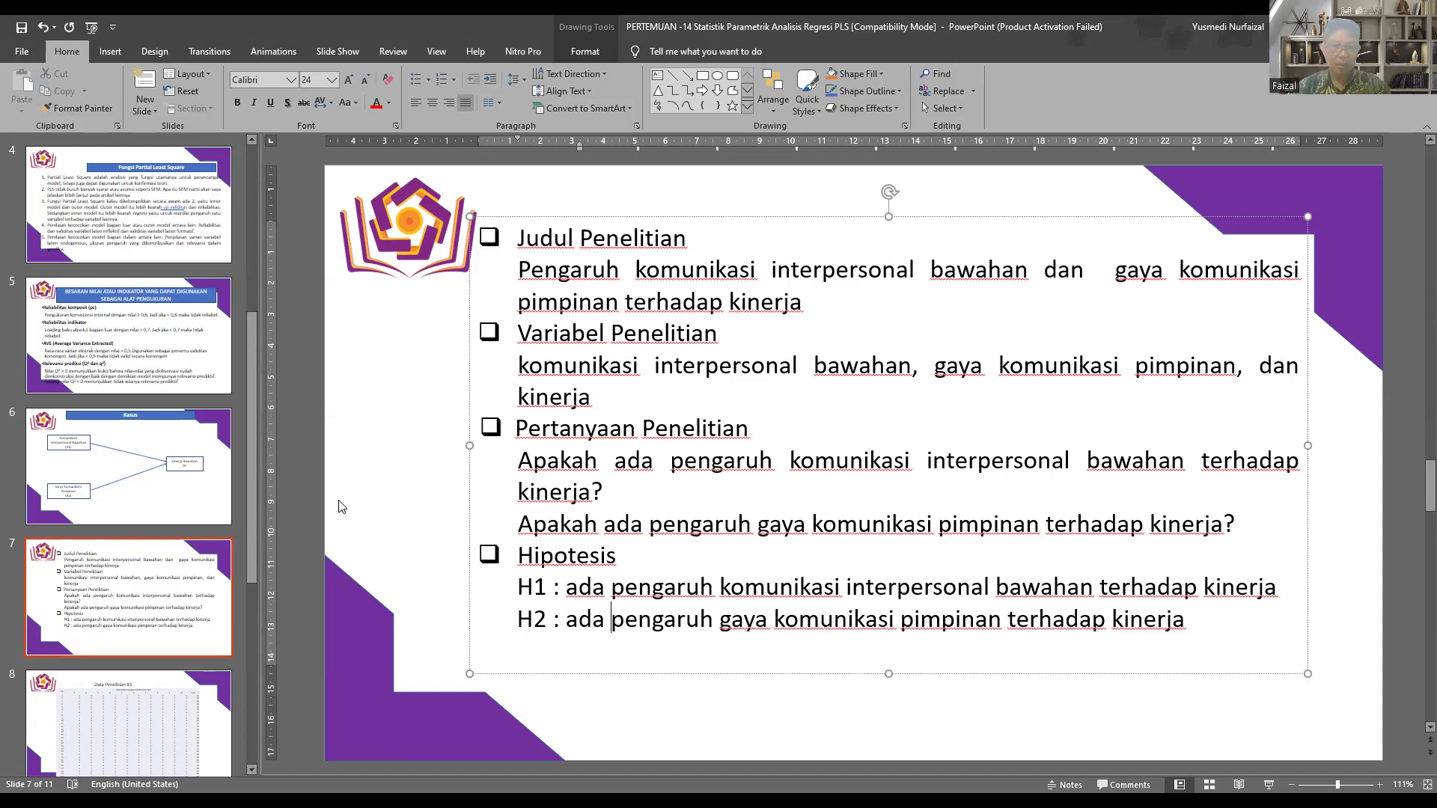
Step: Review the Data Penelitian X1, X2 and Y table slides, ending back on the X1 table
{"action": "left_click", "coordinate": [182, 591]}
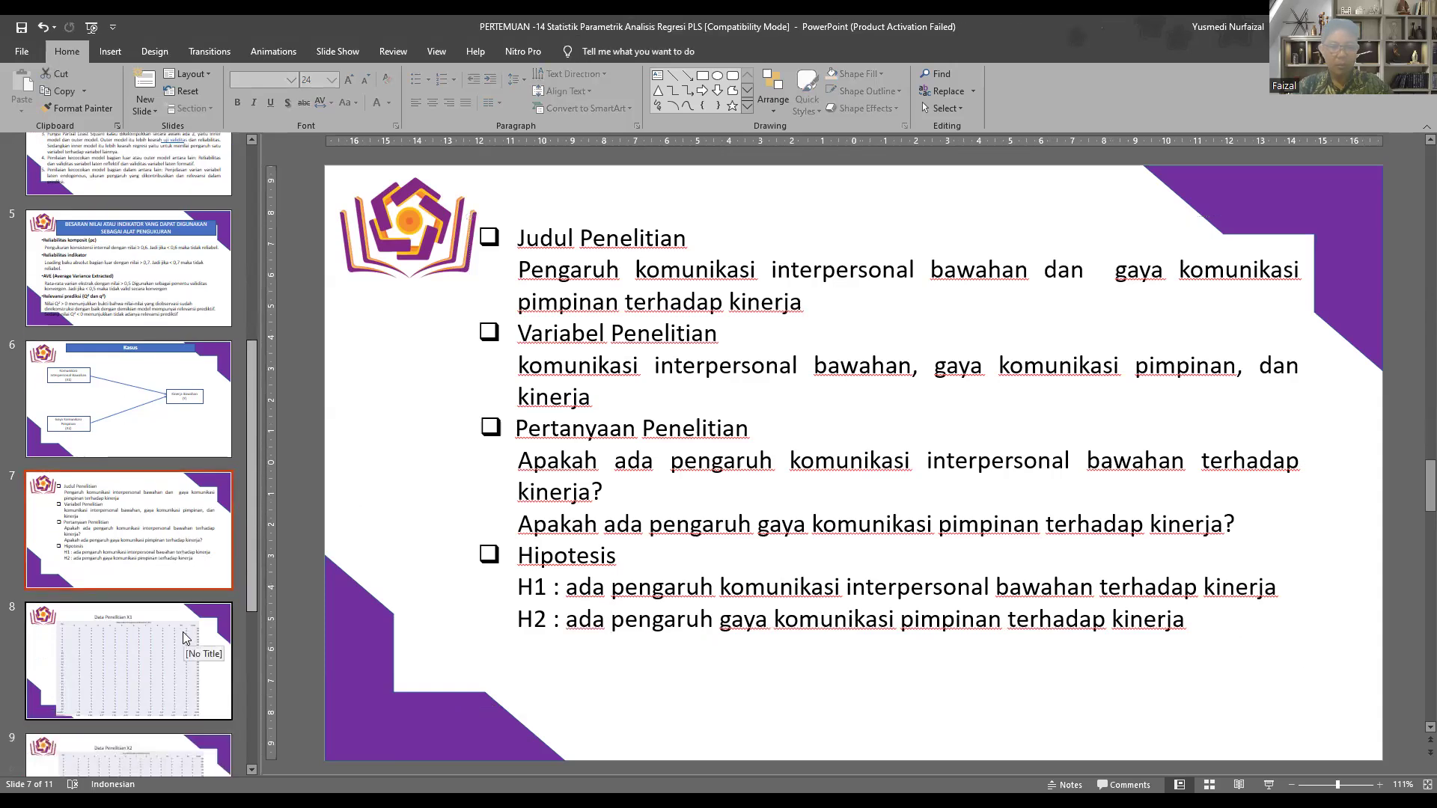
{"action": "left_click", "coordinate": [206, 668]}
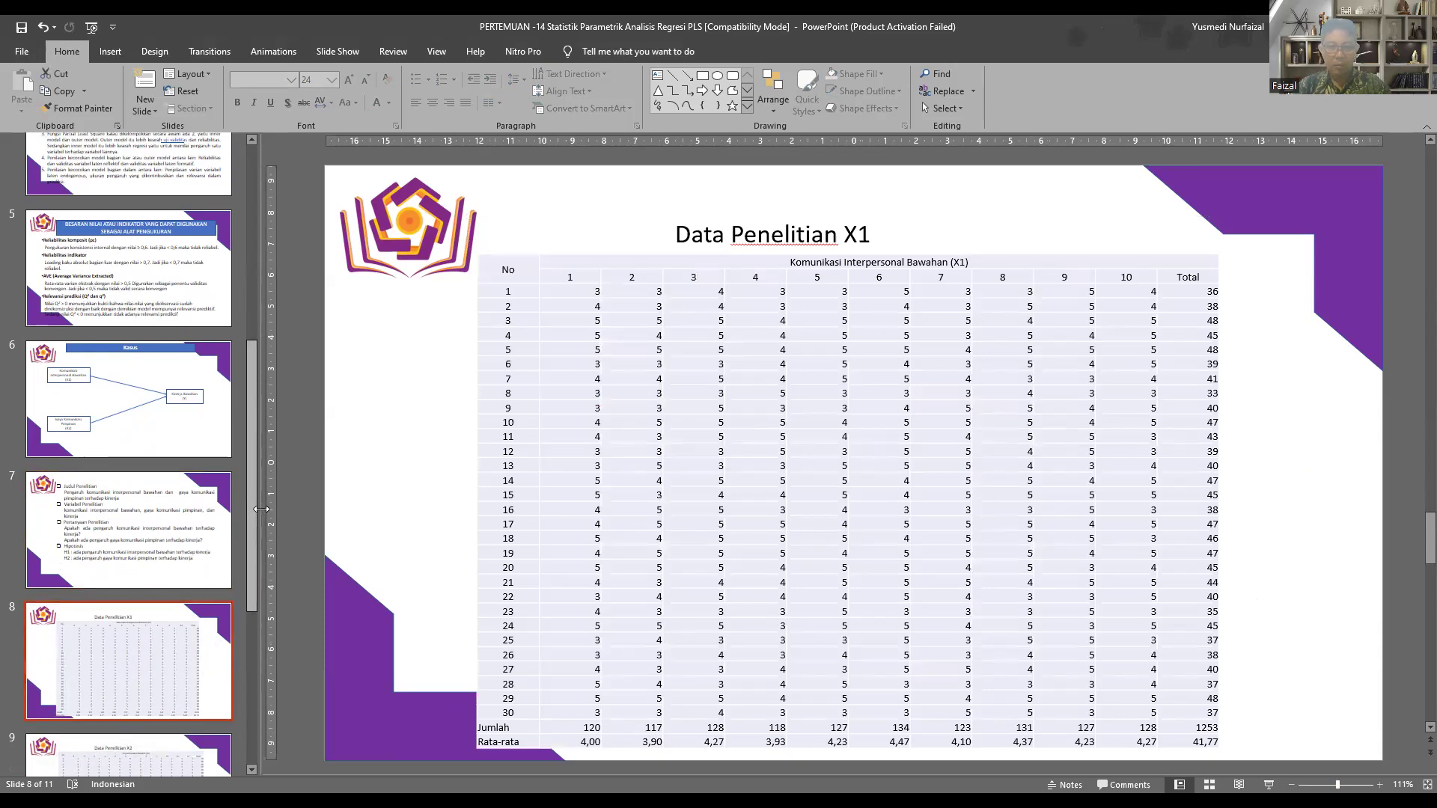
{"action": "scroll", "coordinate": [148, 672], "scroll_direction": "down", "scroll_amount": 3}
{"action": "left_click", "coordinate": [148, 642]}
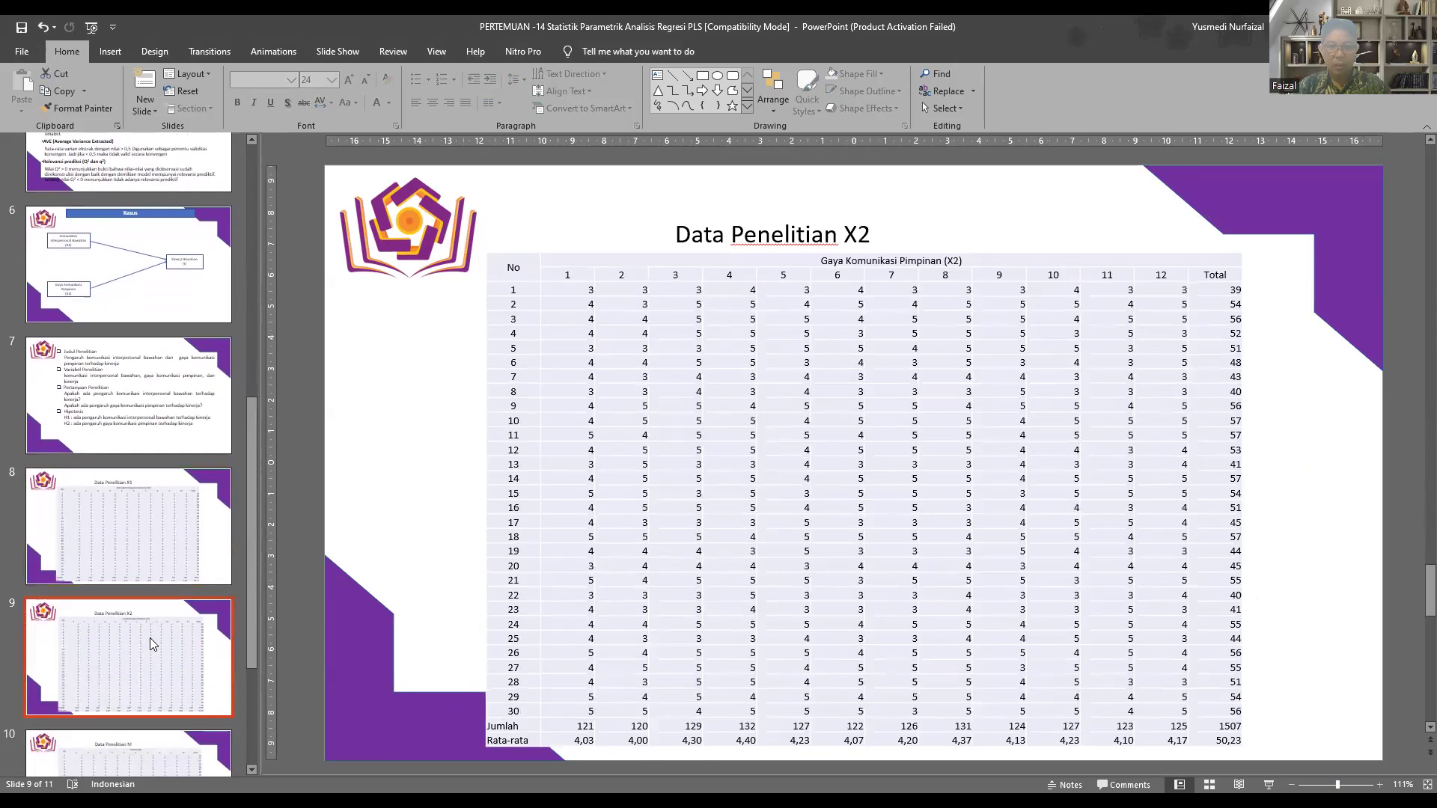
{"action": "scroll", "coordinate": [152, 635], "scroll_direction": "down", "scroll_amount": 2}
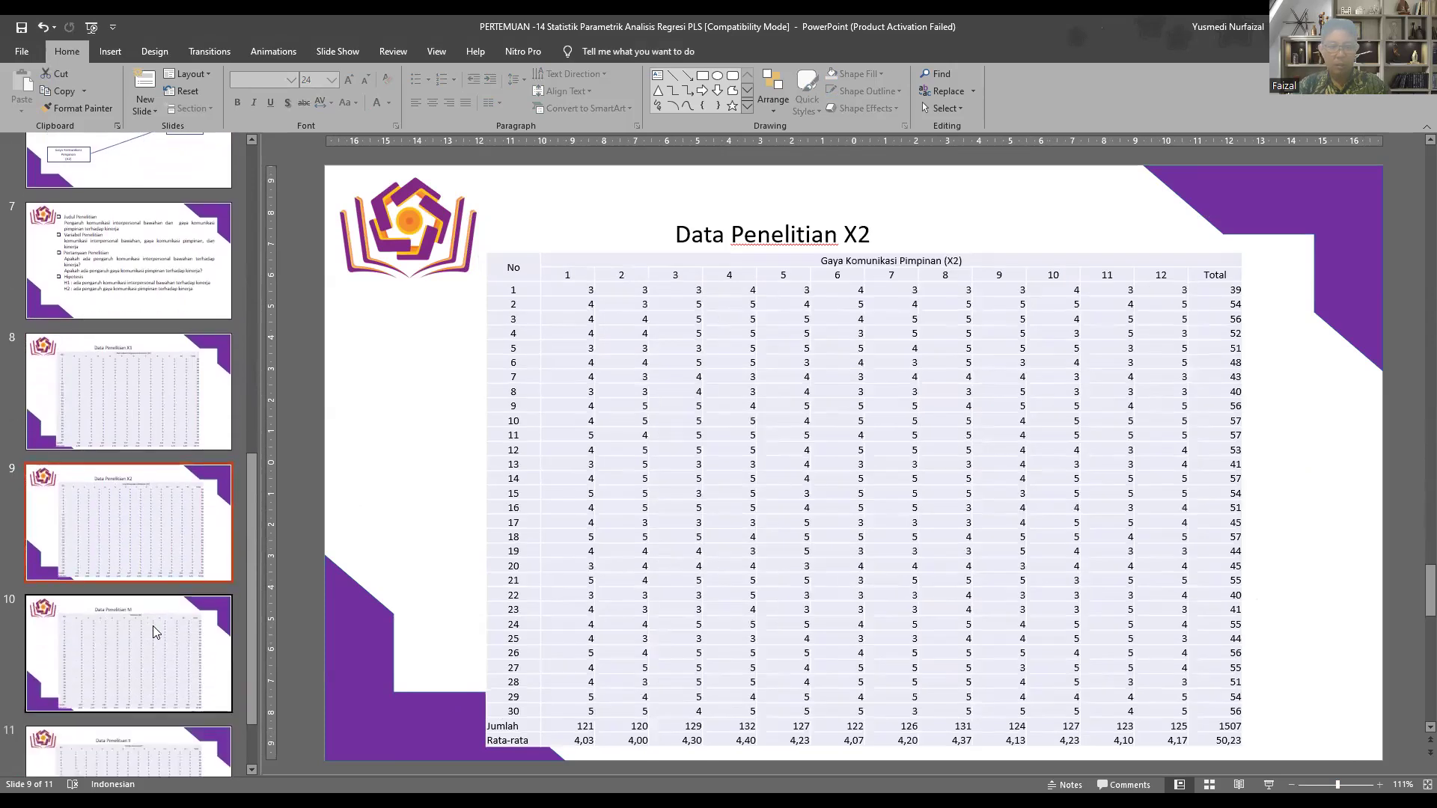
{"action": "scroll", "coordinate": [152, 625], "scroll_direction": "down", "scroll_amount": 2}
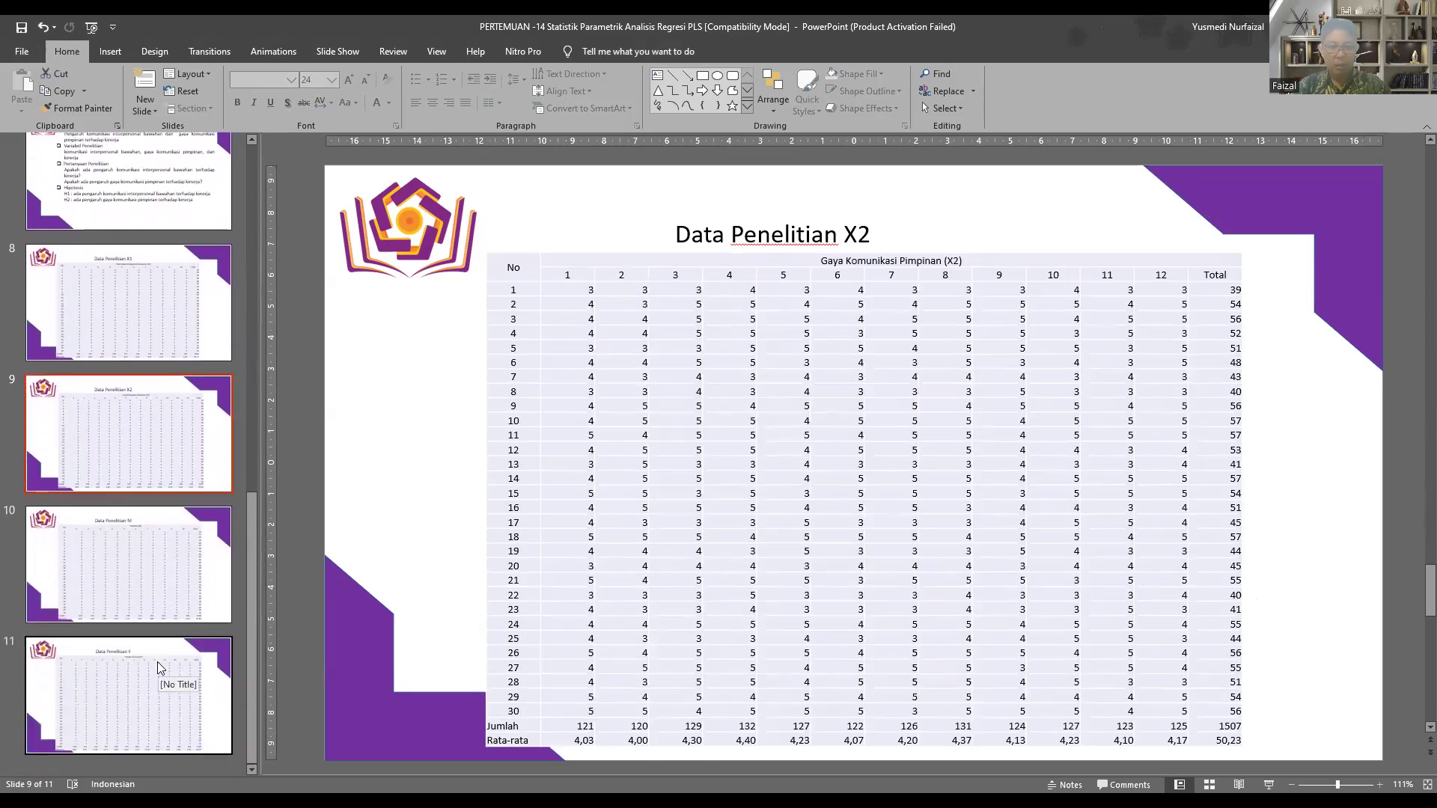
{"action": "left_click", "coordinate": [157, 661]}
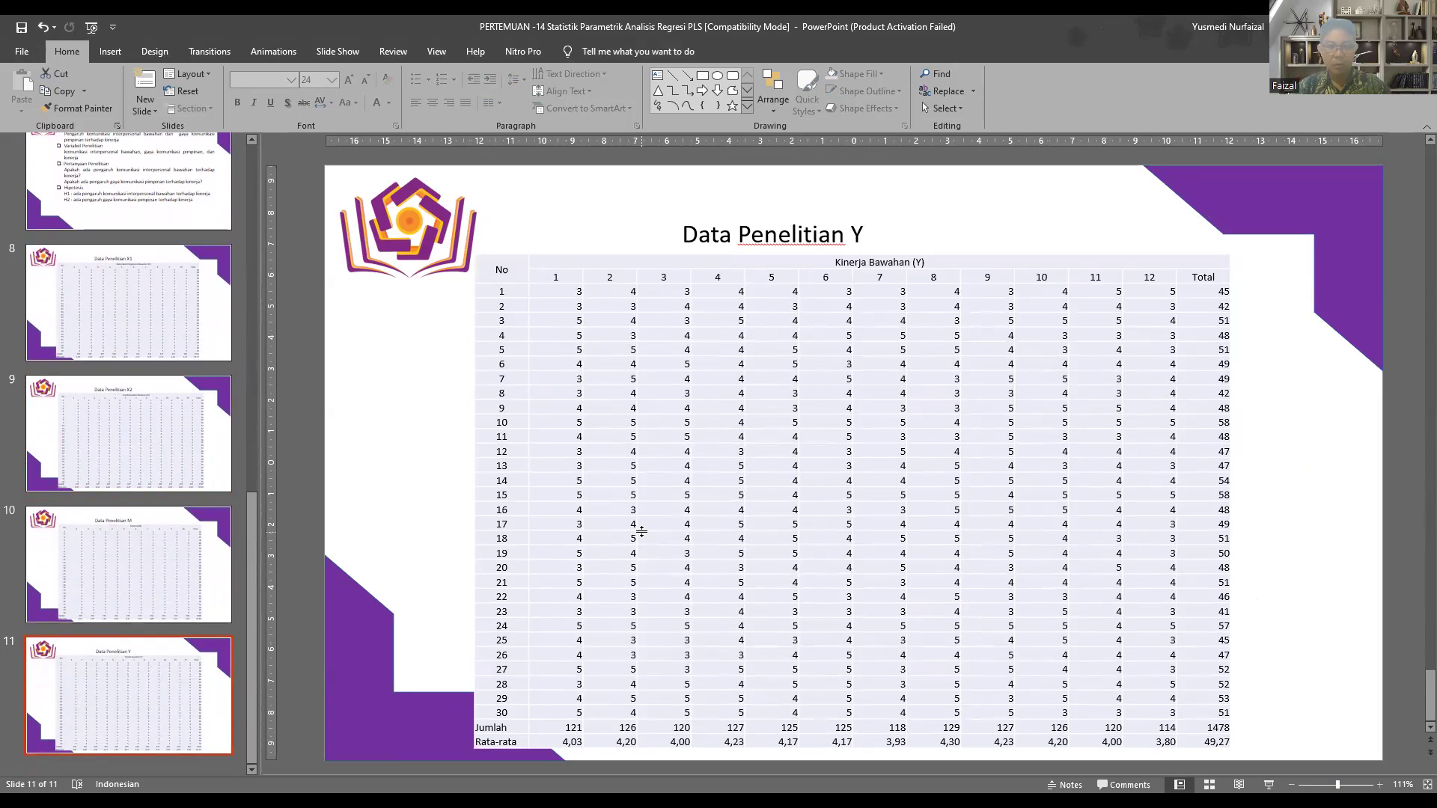
{"action": "left_click", "coordinate": [94, 335]}
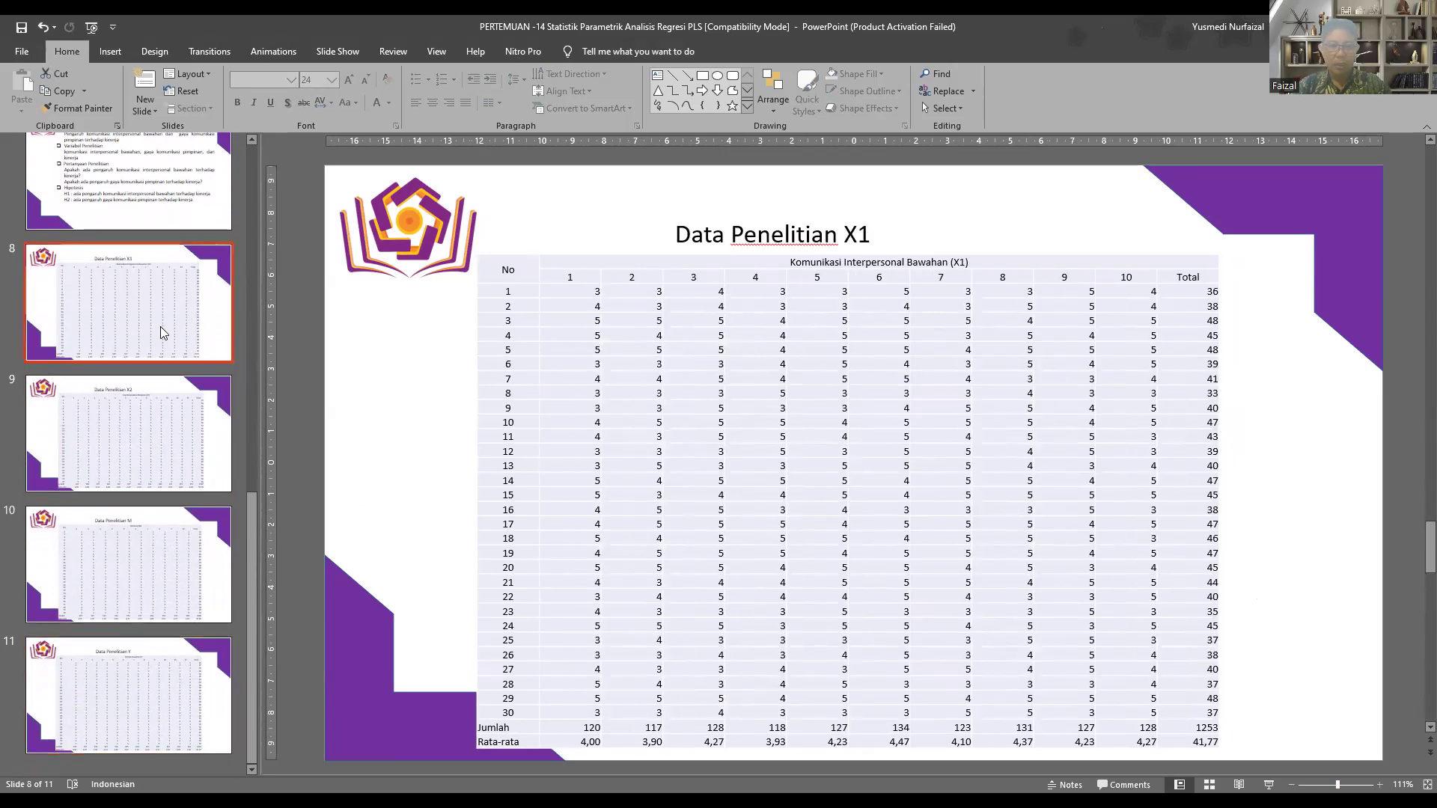
{"action": "left_click_drag", "start_coordinate": [528, 275], "coordinate": [1216, 745]}
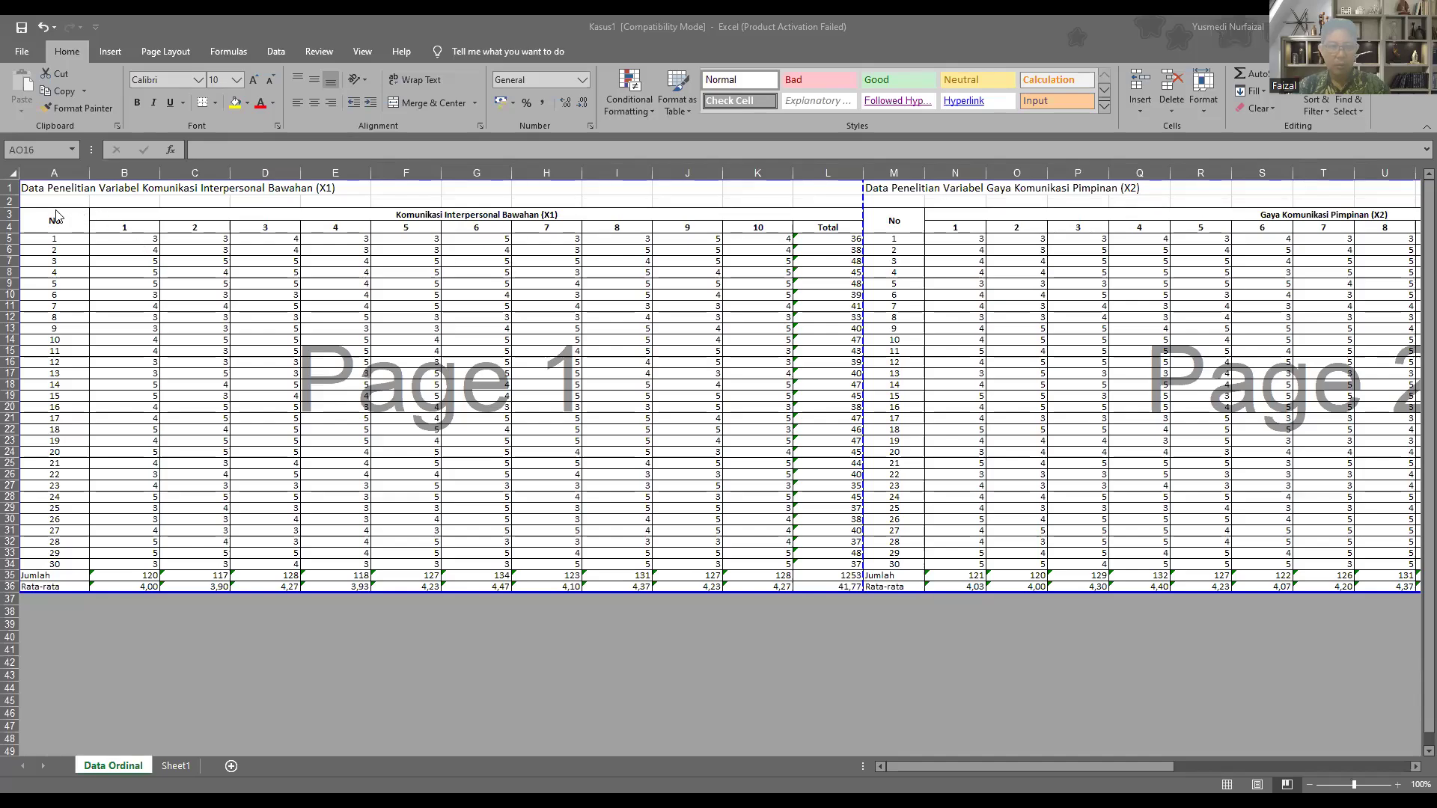
Step: In the Kasus1 Excel workbook, examine the X1, X2 and Y data blocks on the Data Ordinal sheet
{"action": "left_click_drag", "start_coordinate": [164, 213], "coordinate": [475, 544]}
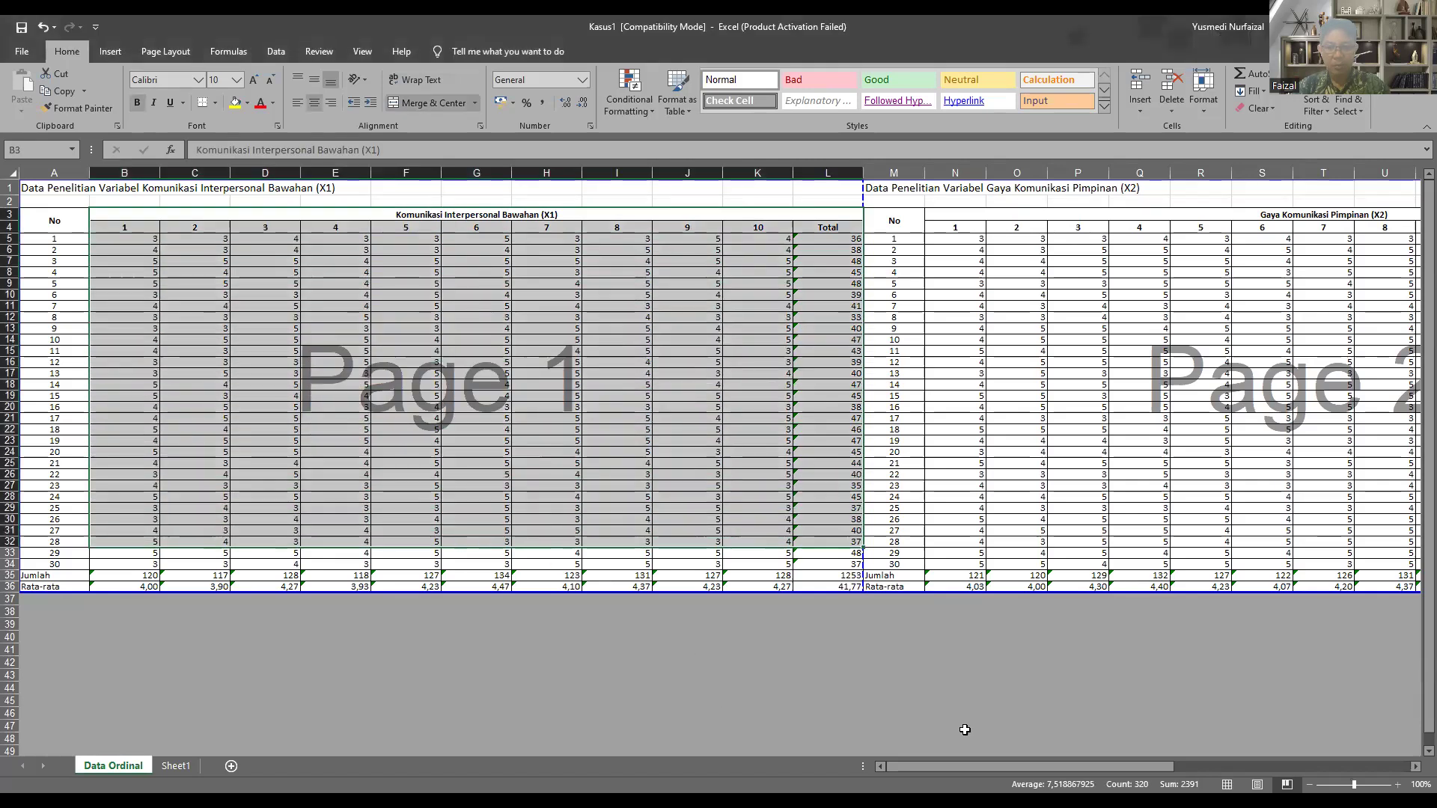
{"action": "left_click_drag", "start_coordinate": [944, 766], "coordinate": [1115, 771]}
{"action": "left_click_drag", "start_coordinate": [275, 227], "coordinate": [1070, 563]}
{"action": "left_click_drag", "start_coordinate": [1060, 775], "coordinate": [1190, 730]}
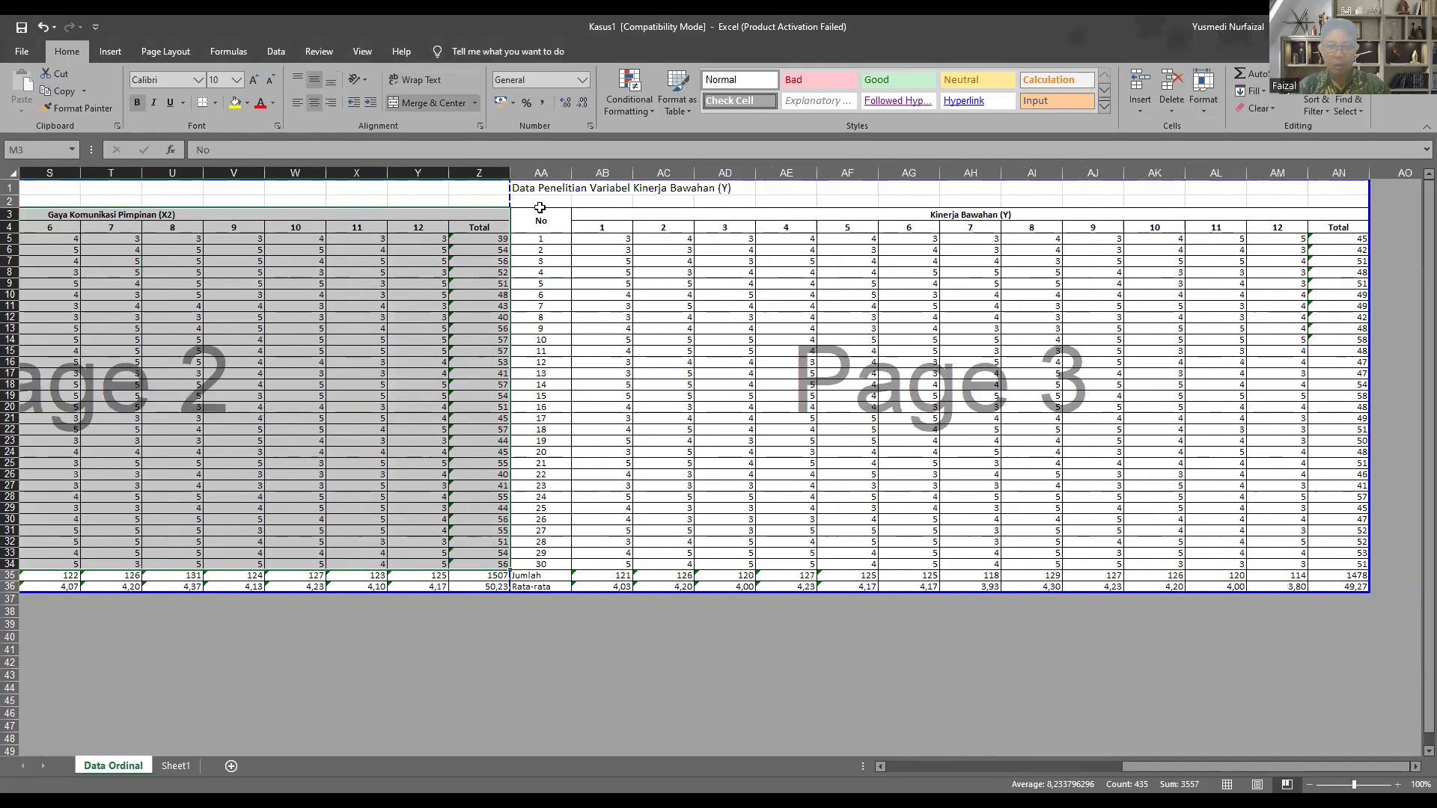
{"action": "left_click_drag", "start_coordinate": [537, 191], "coordinate": [1026, 600]}
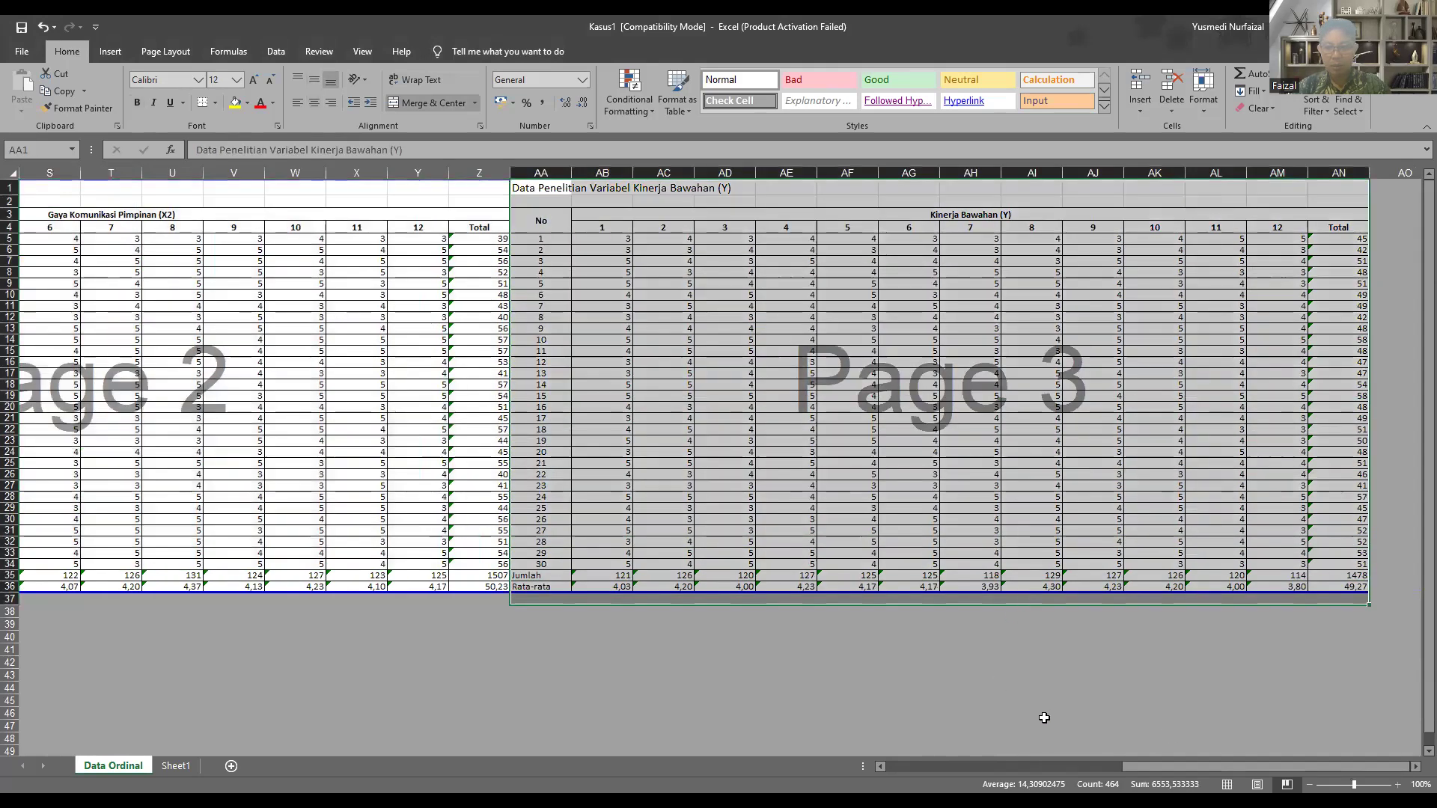
{"action": "left_click_drag", "start_coordinate": [1178, 763], "coordinate": [891, 766]}
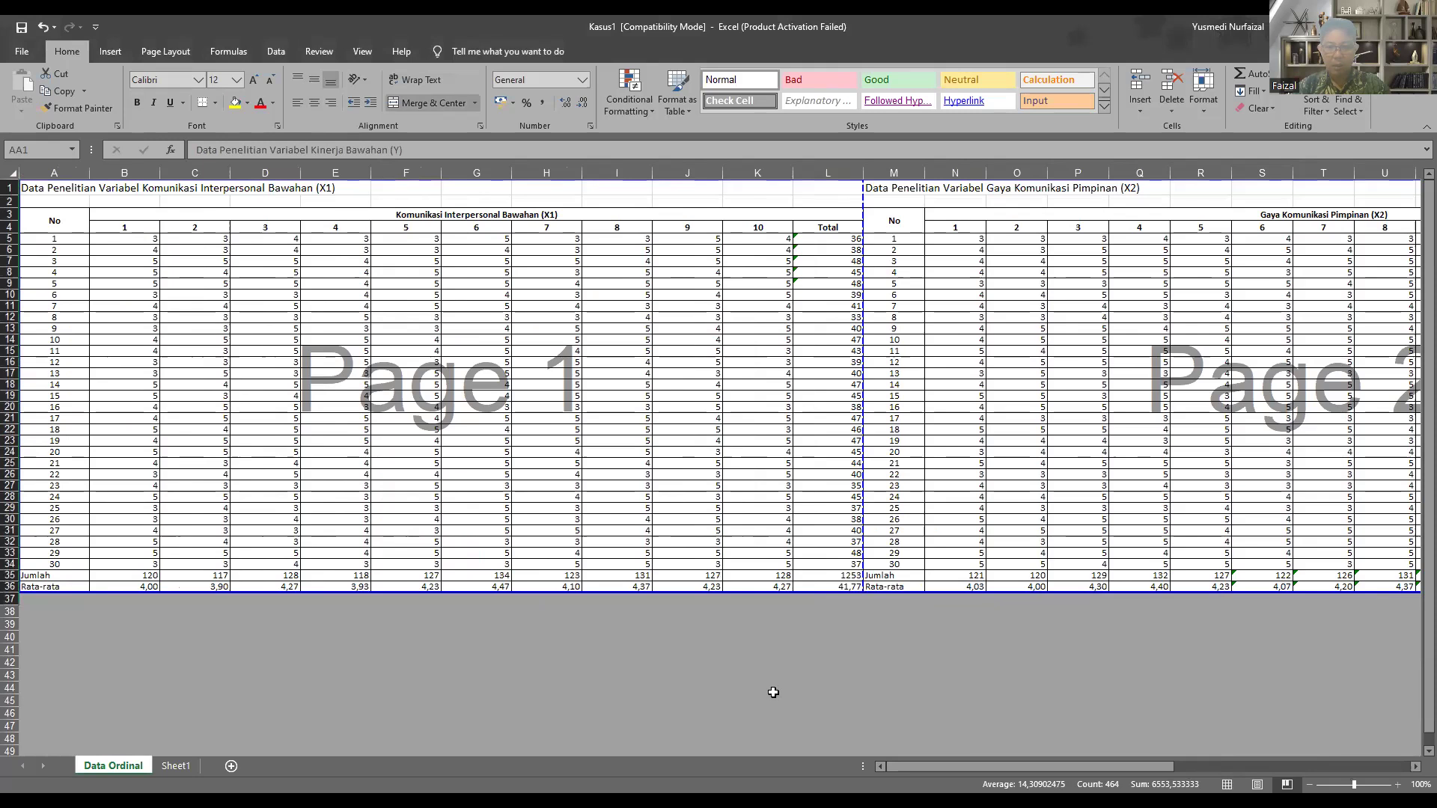
{"action": "left_click", "coordinate": [755, 685]}
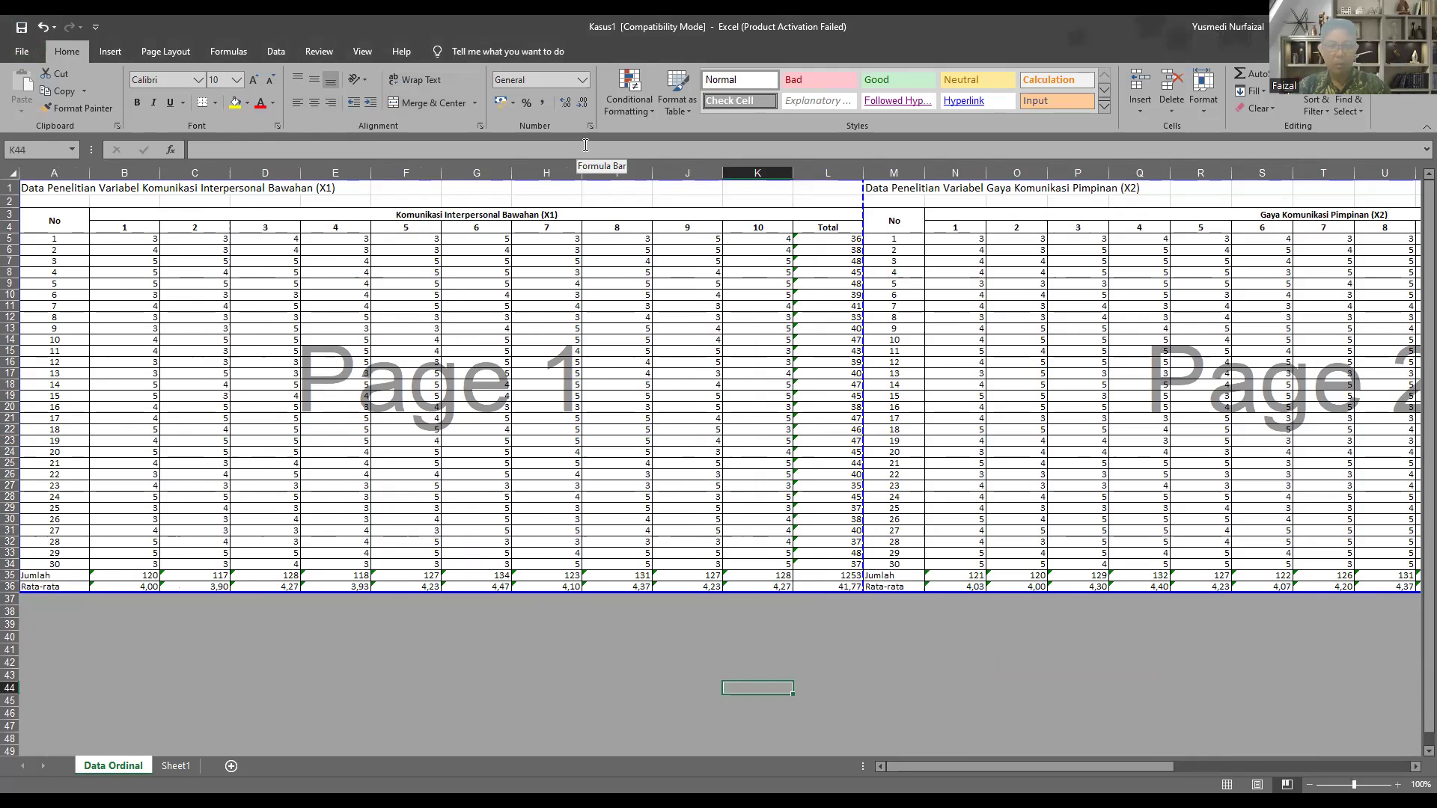
Step: Create a blank workbook and copy the X1 item scores, B5:K34 without totals, into it starting at A2
{"action": "left_click", "coordinate": [25, 56]}
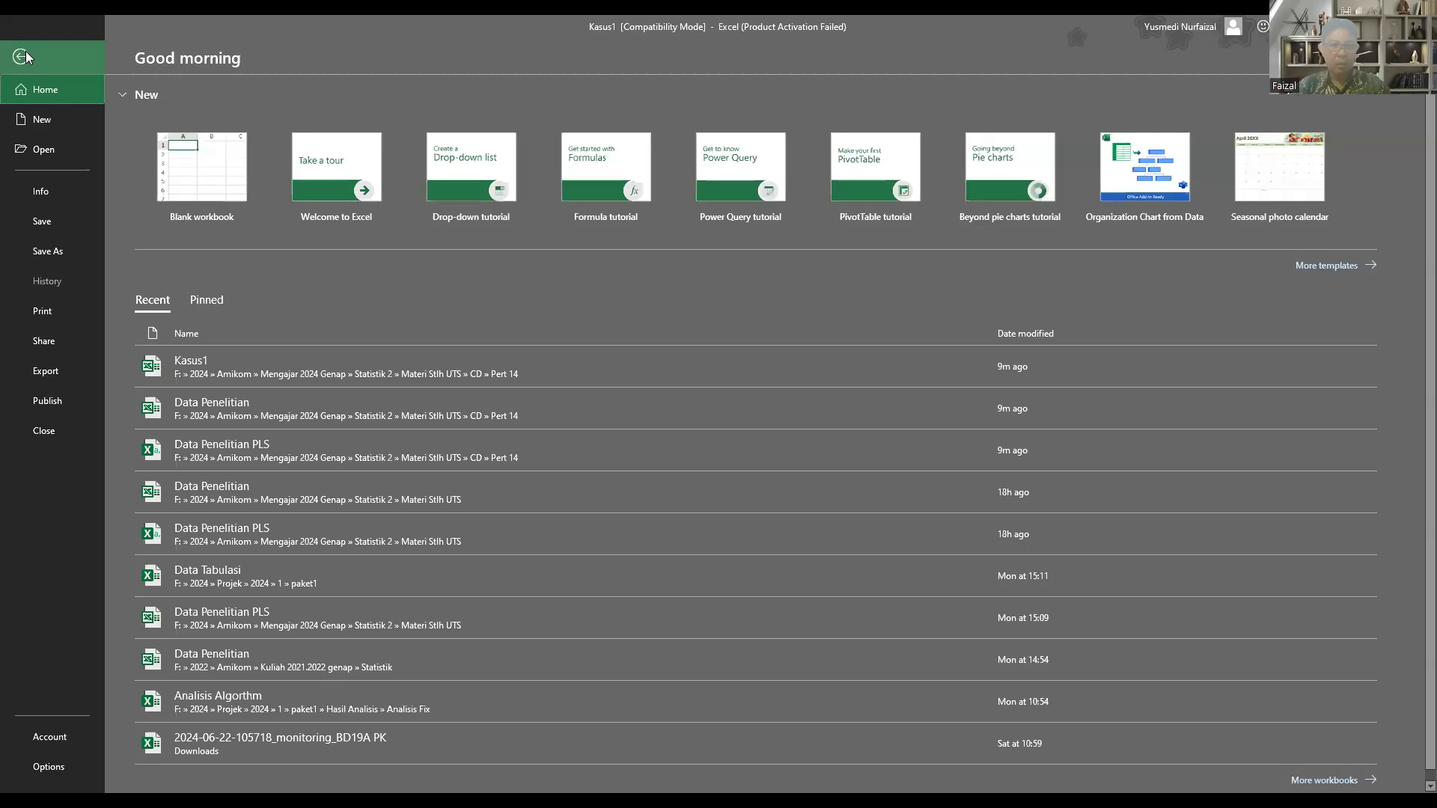
{"action": "left_click", "coordinate": [193, 147]}
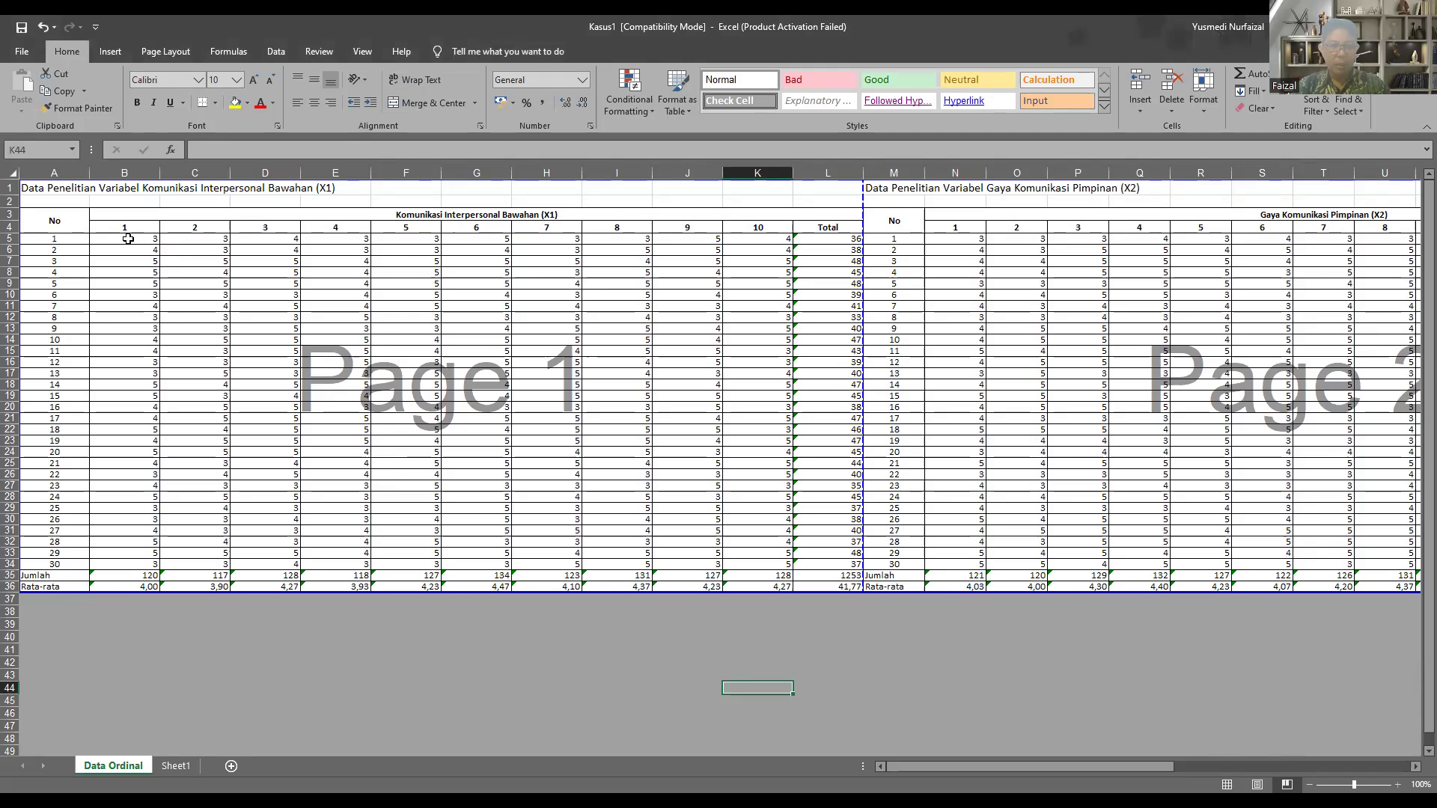
{"action": "left_click", "coordinate": [126, 239]}
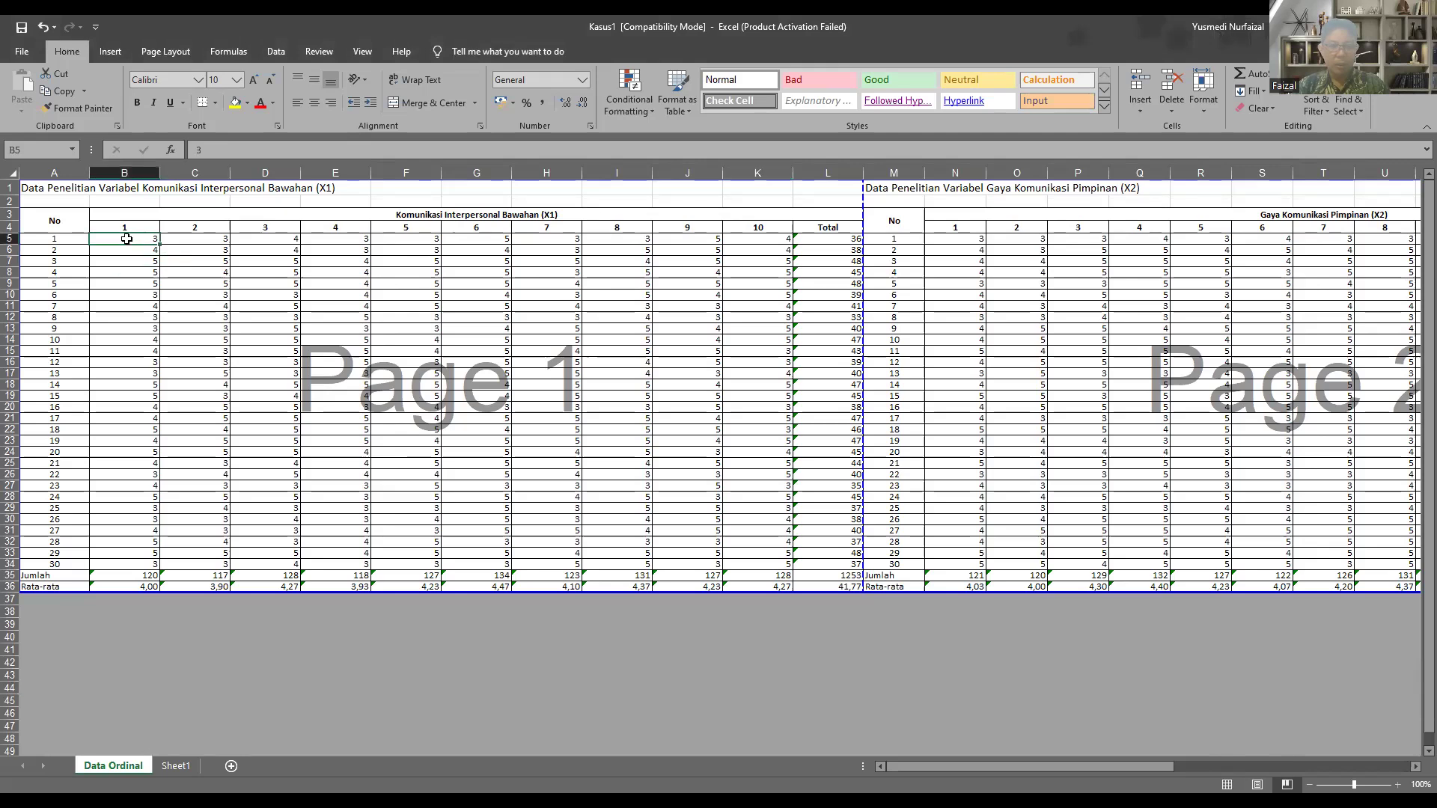
{"action": "left_click_drag", "start_coordinate": [126, 239], "coordinate": [756, 562]}
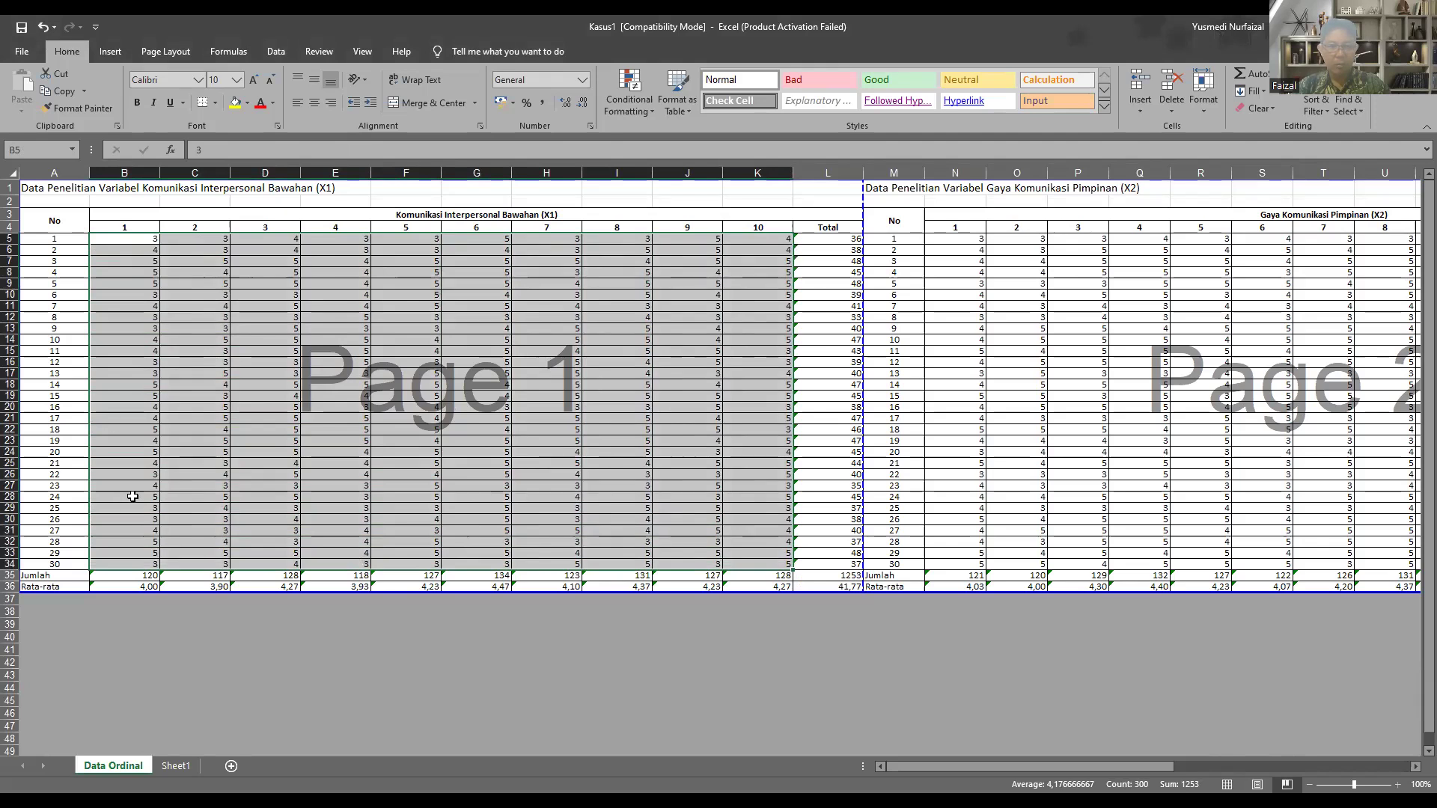
{"action": "key", "text": "ctrl+c"}
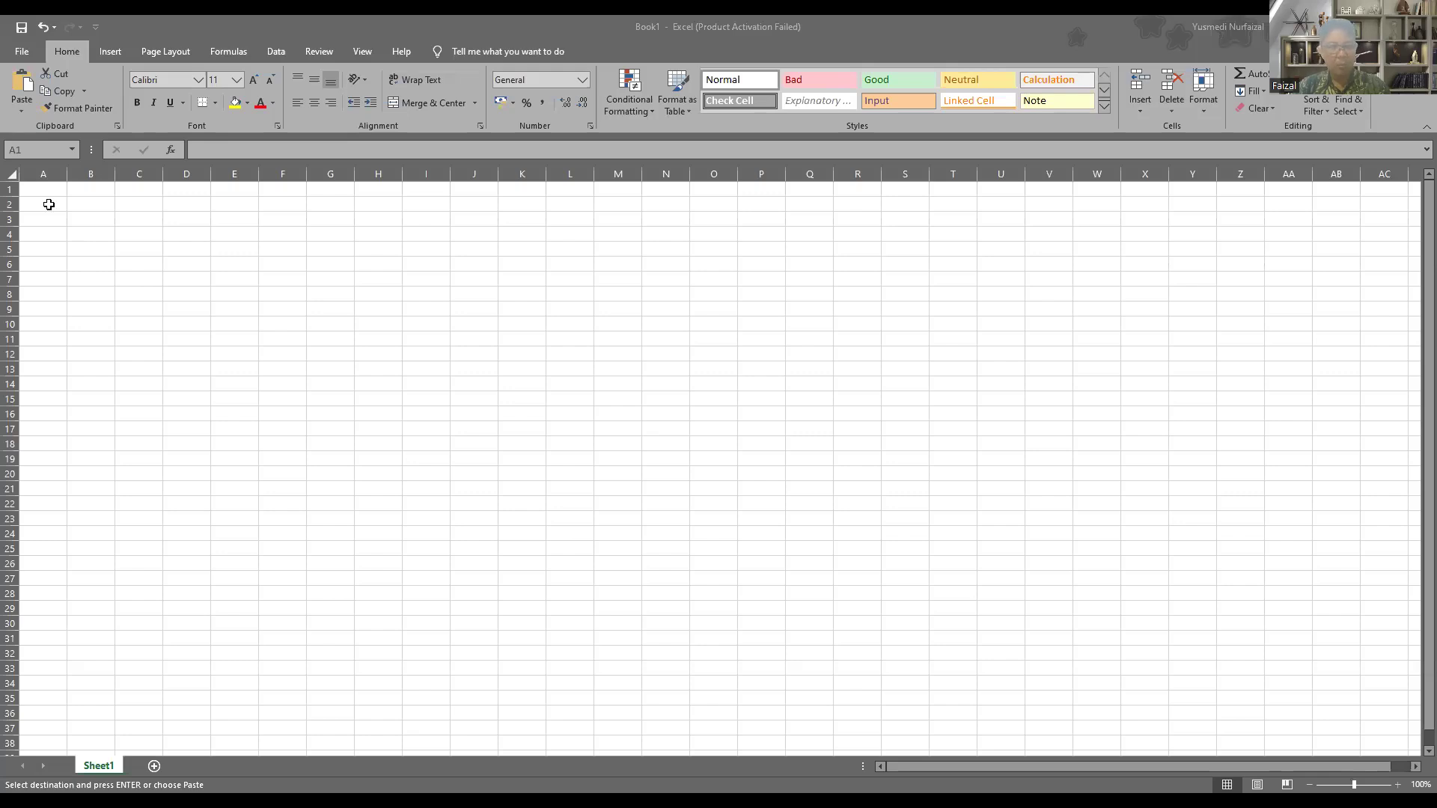
{"action": "left_click", "coordinate": [48, 204]}
{"action": "key", "text": "ctrl+v"}
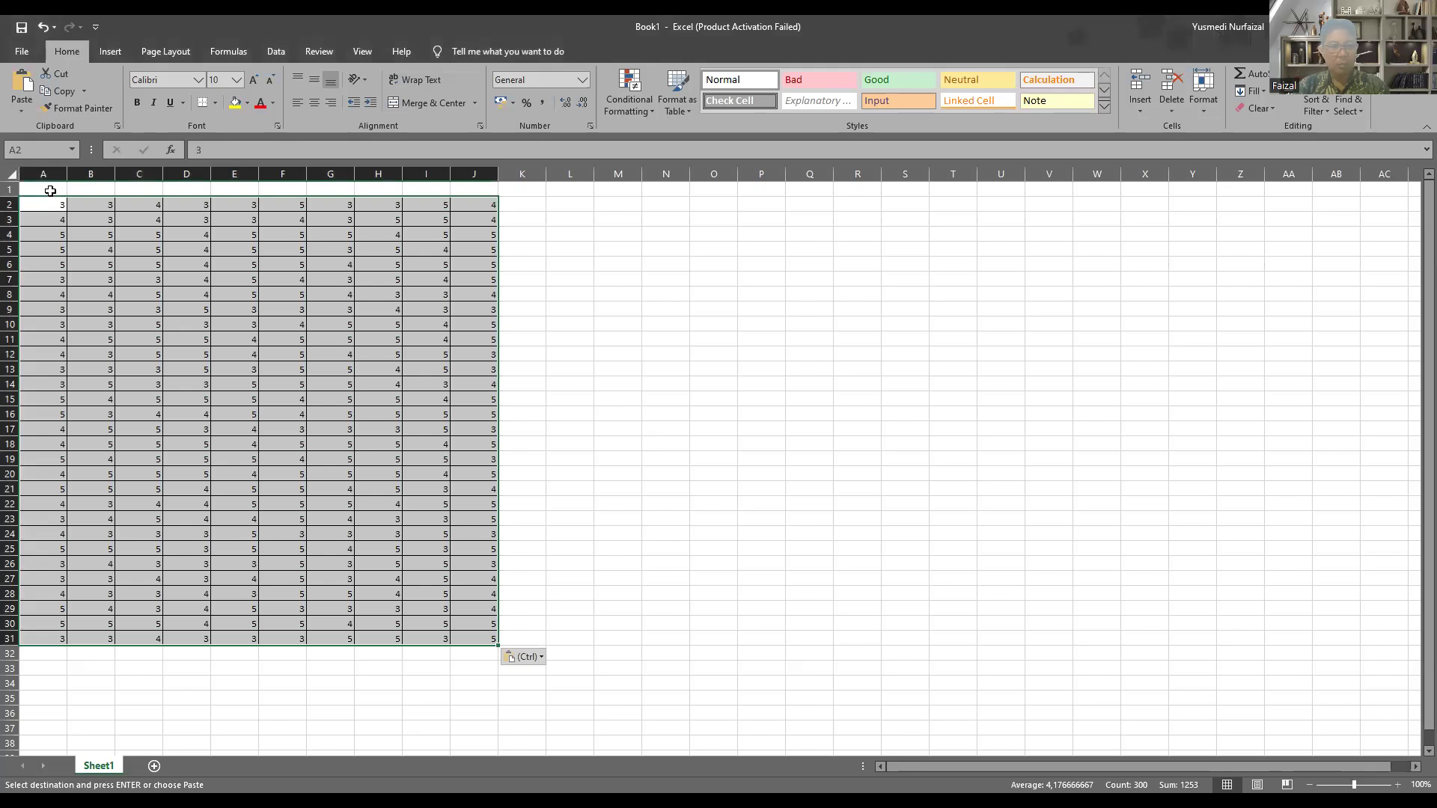
Step: Enter the header KIB1.1 in A1 and fill the series across to KIB1.10 in J1
{"action": "left_click", "coordinate": [51, 190]}
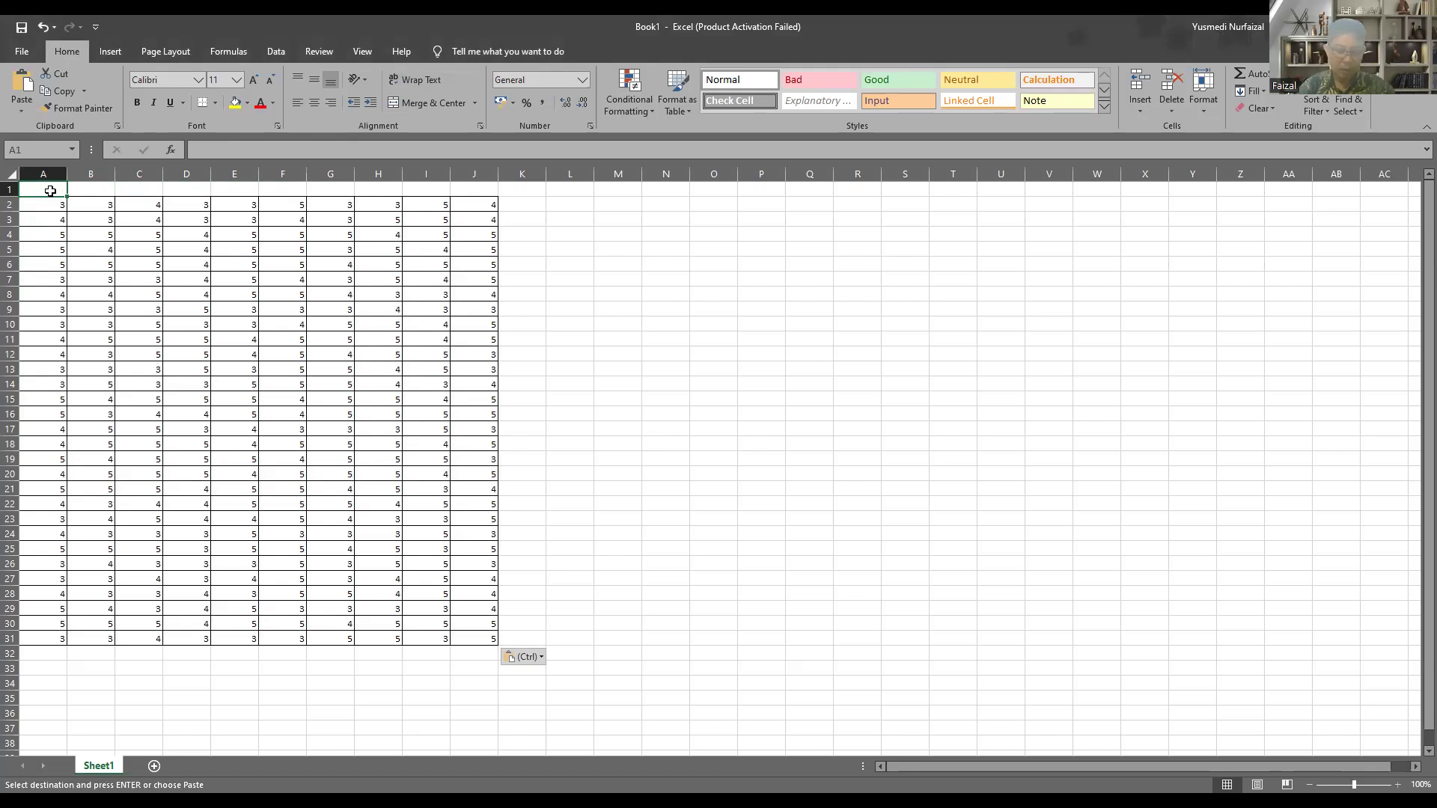
{"action": "type", "text": "KIB1.1"}
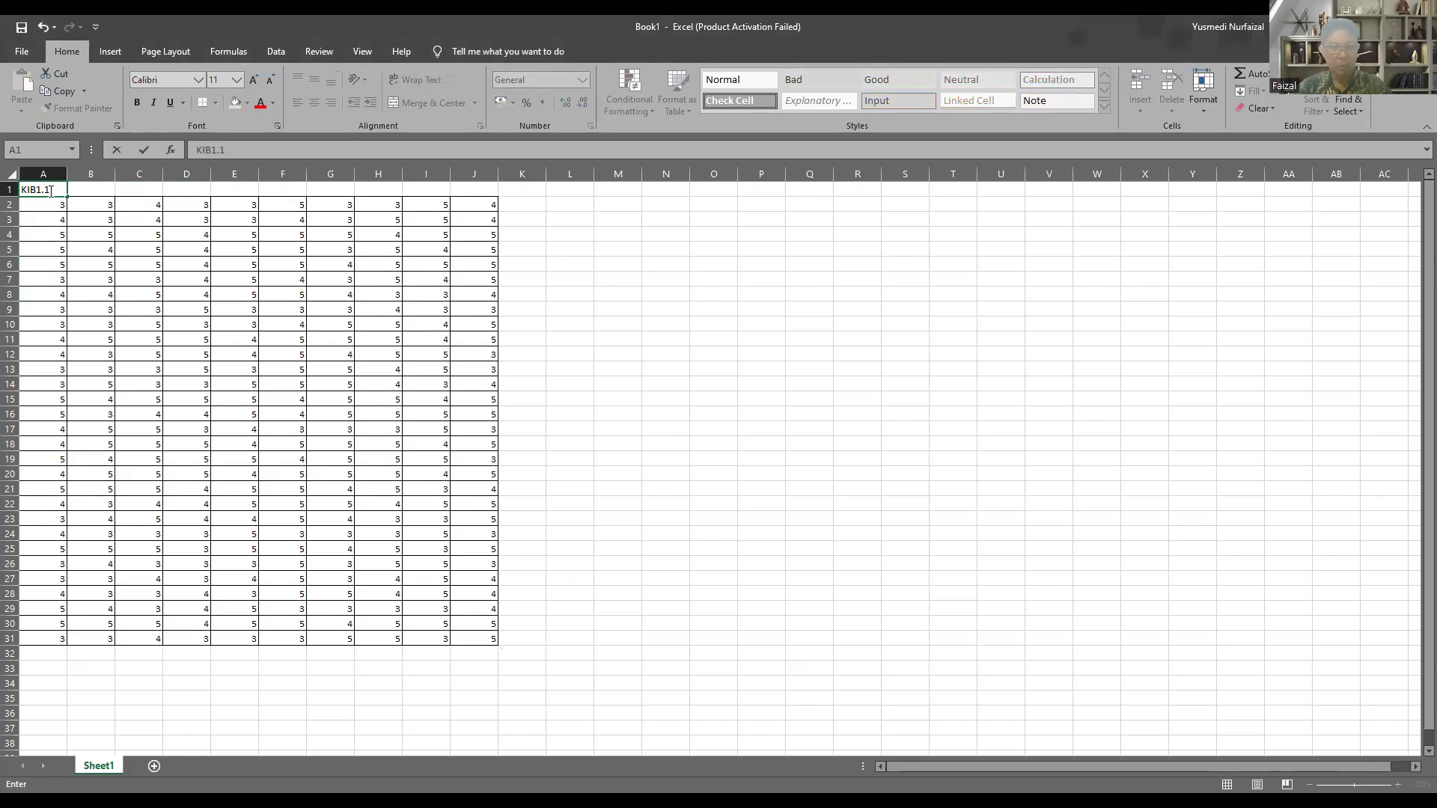
{"action": "key", "text": "Return"}
{"action": "left_click", "coordinate": [50, 191]}
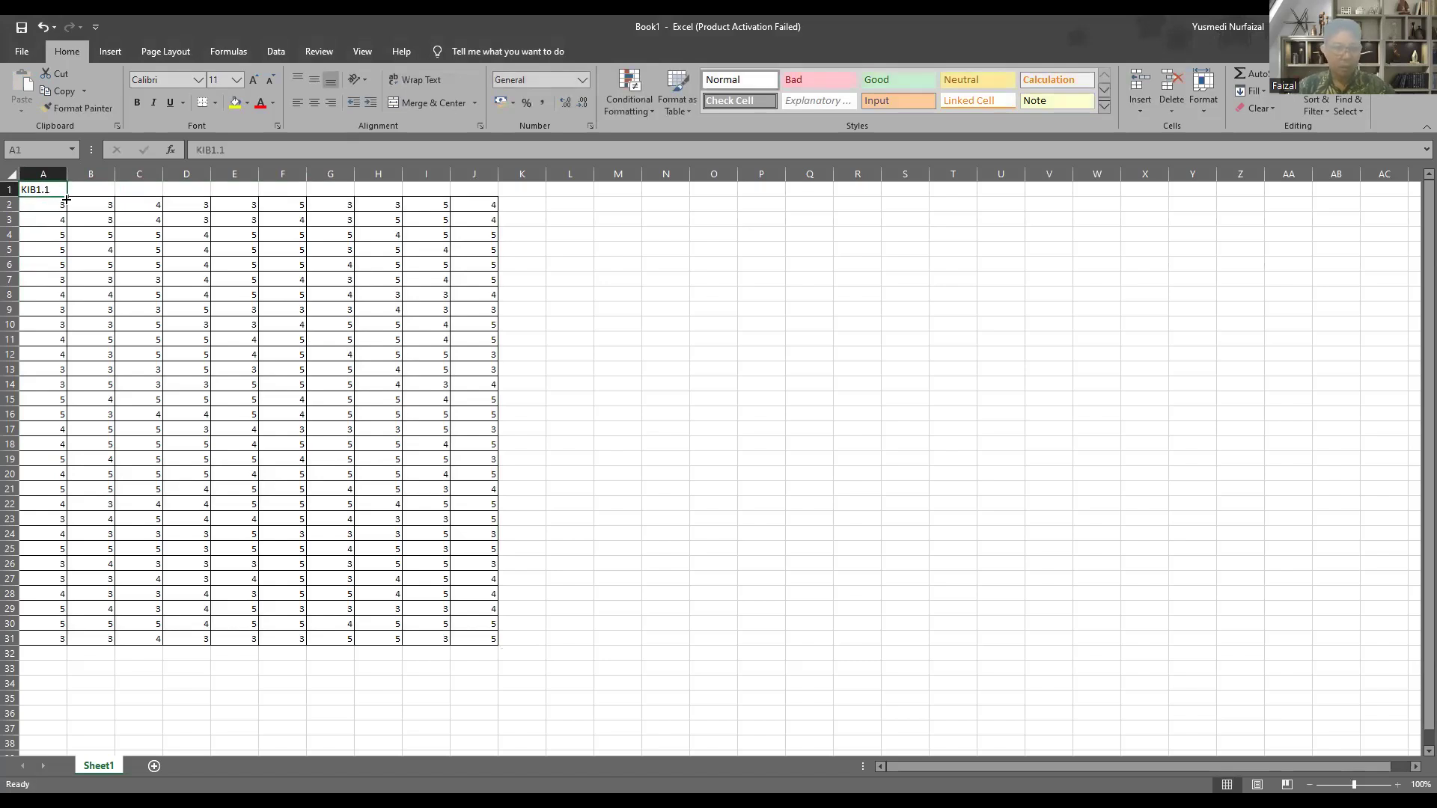
{"action": "left_click_drag", "start_coordinate": [66, 197], "coordinate": [93, 196]}
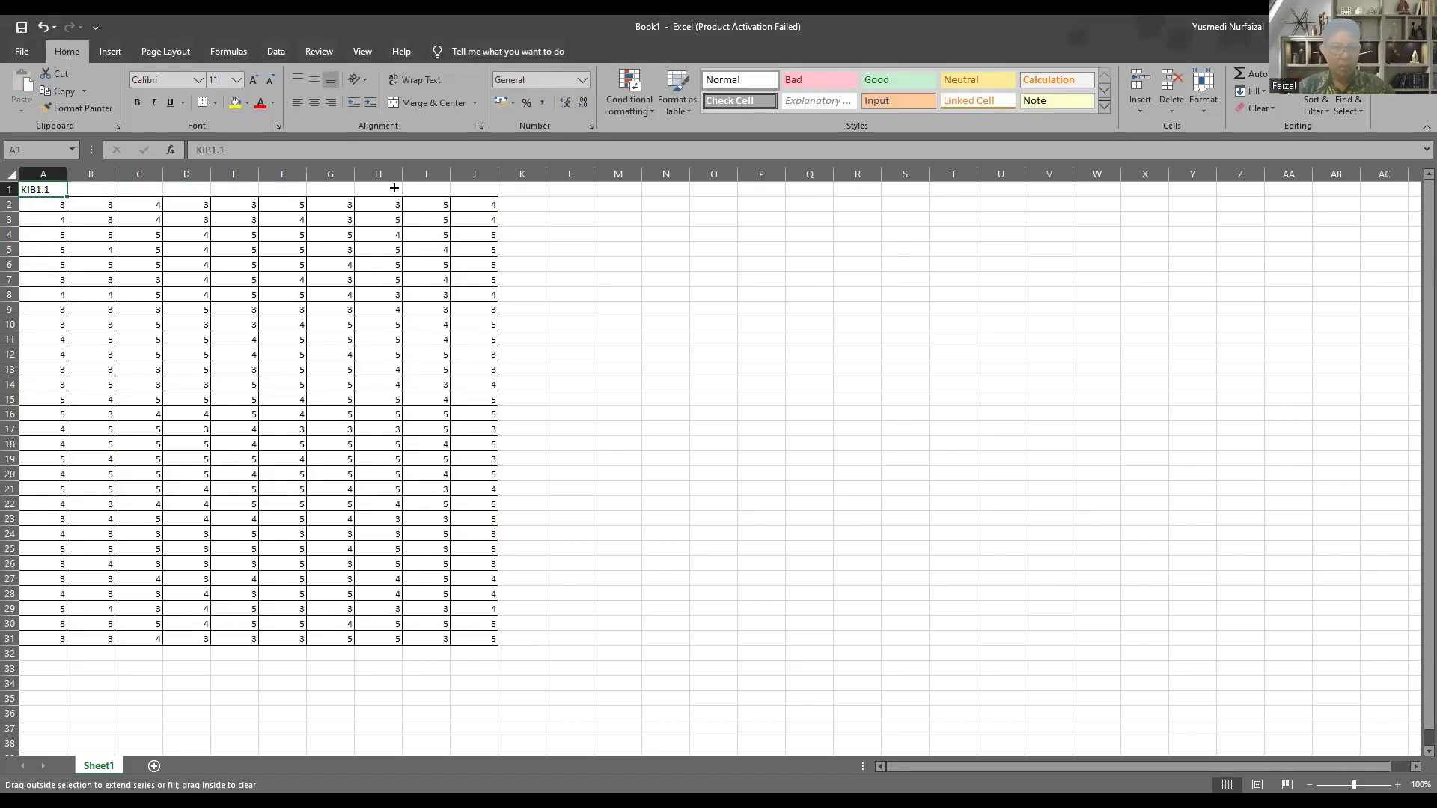
{"action": "left_click_drag", "start_coordinate": [425, 200], "coordinate": [479, 199]}
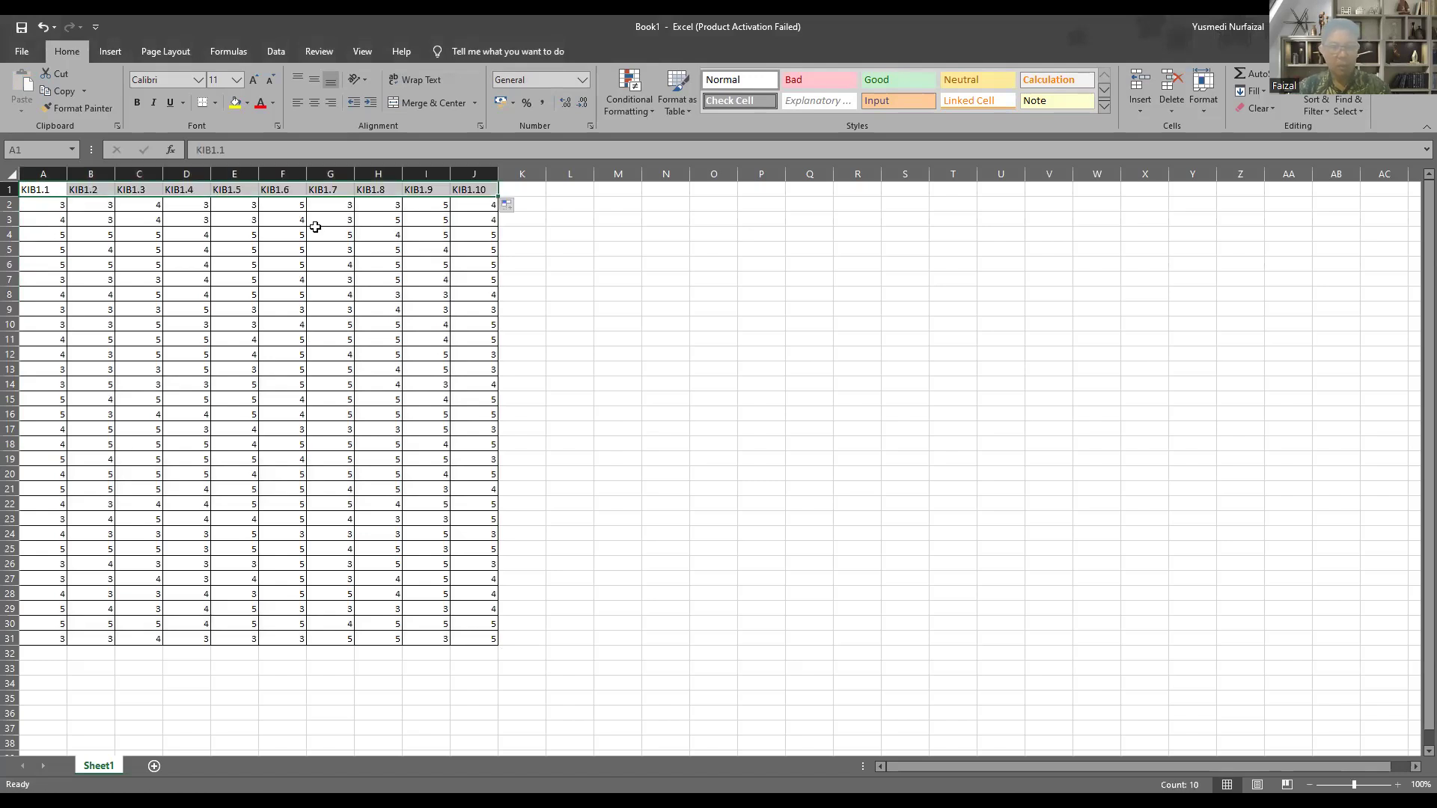
{"action": "left_click", "coordinate": [548, 245]}
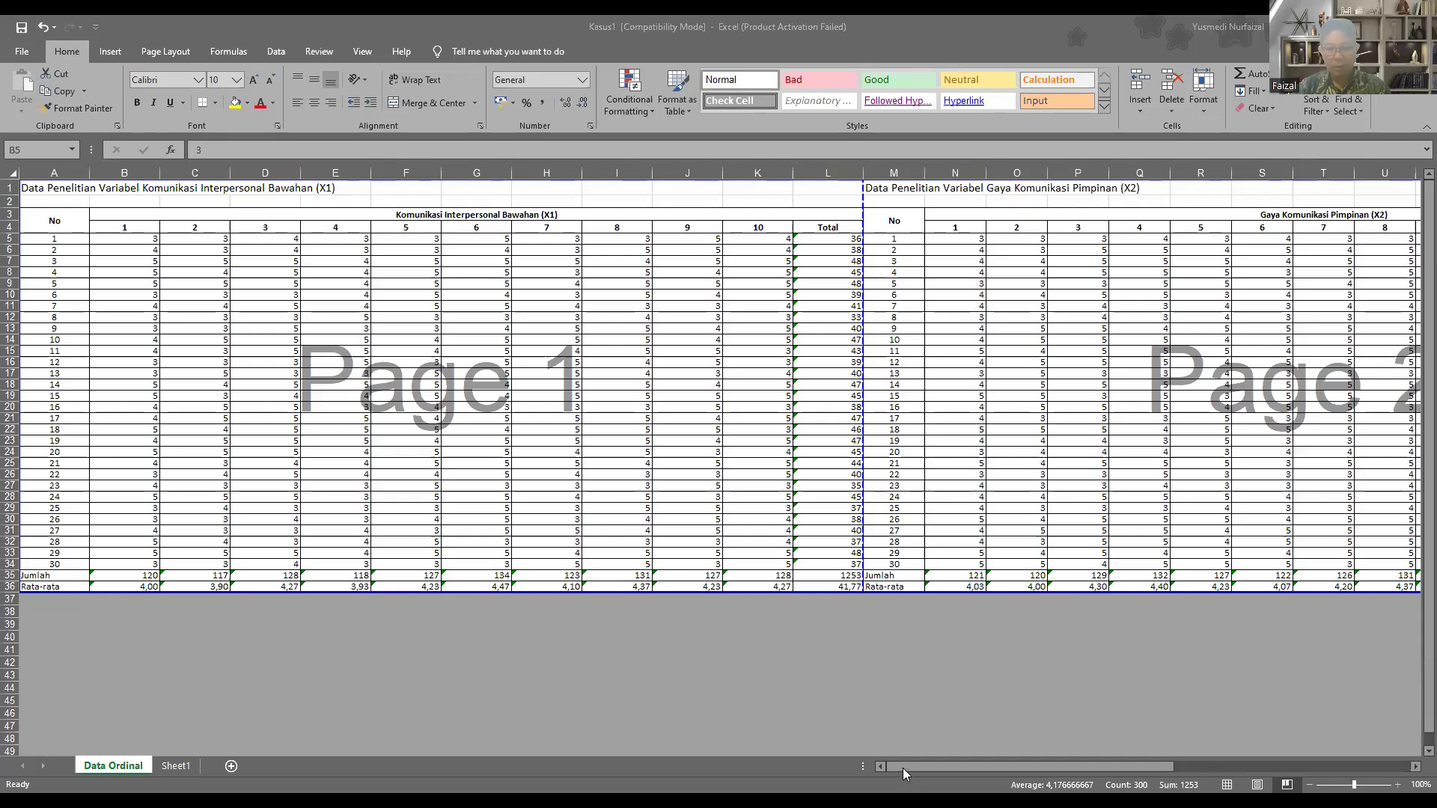
Step: Copy the X2 item scores, N5:Y34 without totals, from Kasus1 into the new workbook starting at K2
{"action": "left_click_drag", "start_coordinate": [902, 767], "coordinate": [1041, 767]}
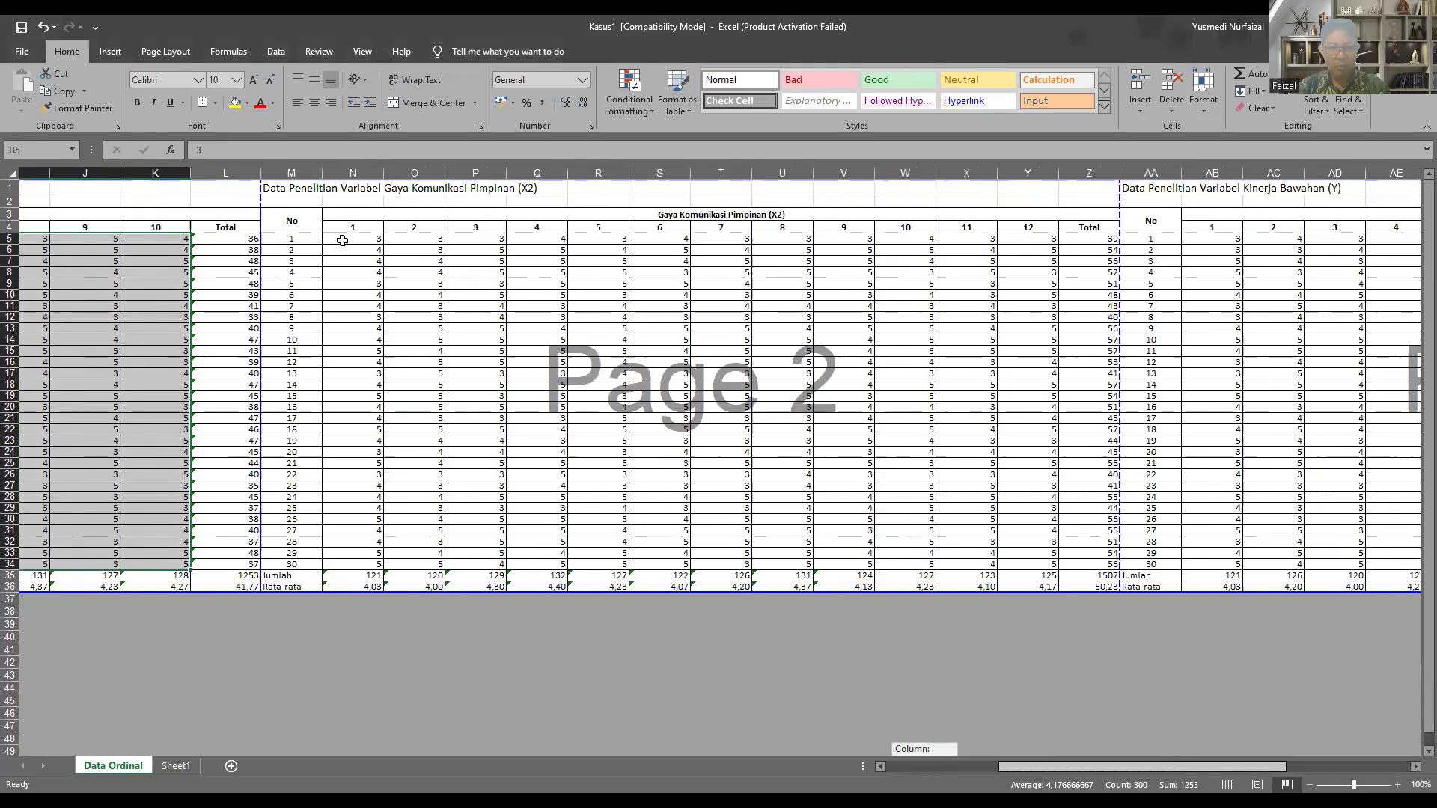
{"action": "left_click_drag", "start_coordinate": [342, 240], "coordinate": [979, 567]}
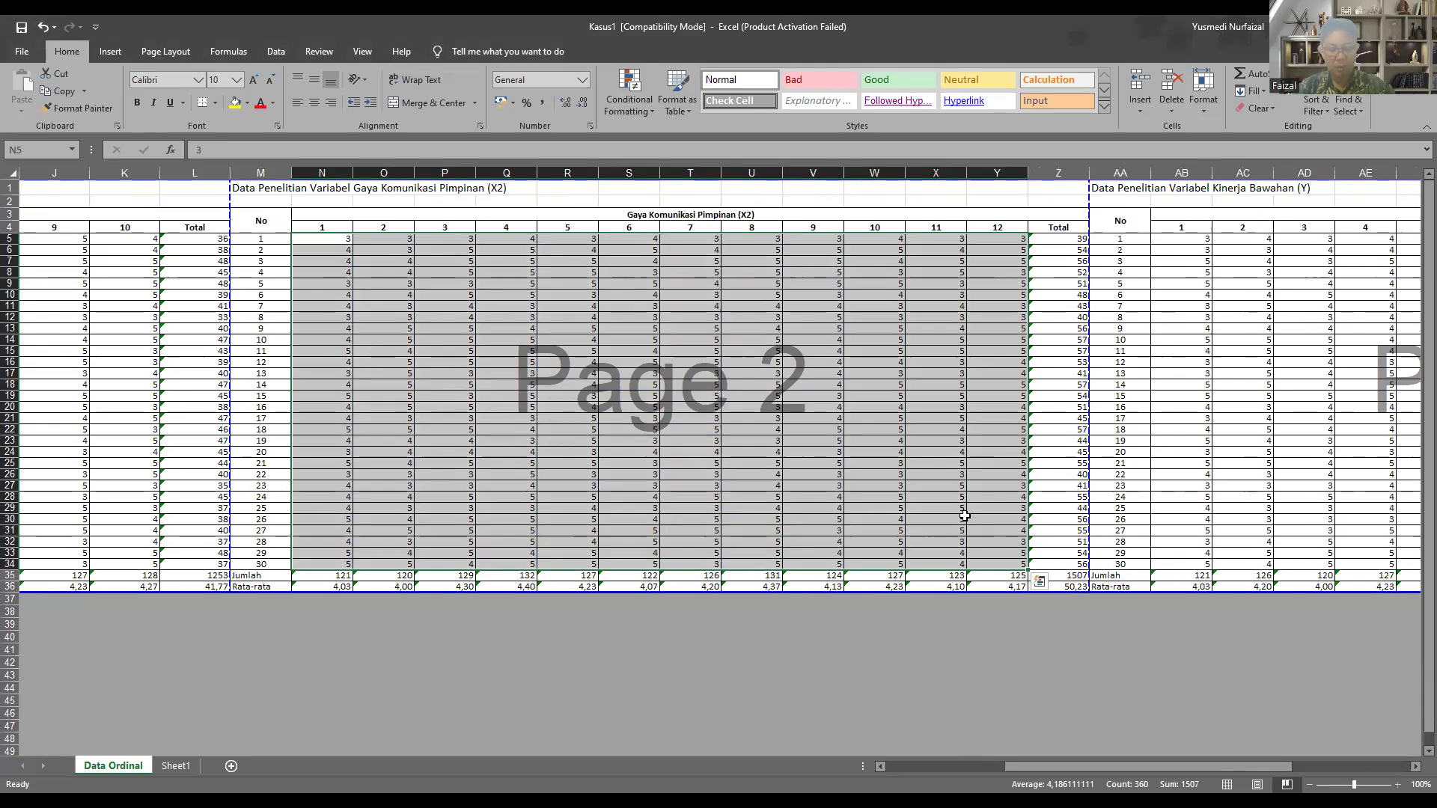
{"action": "key", "text": "ctrl+c"}
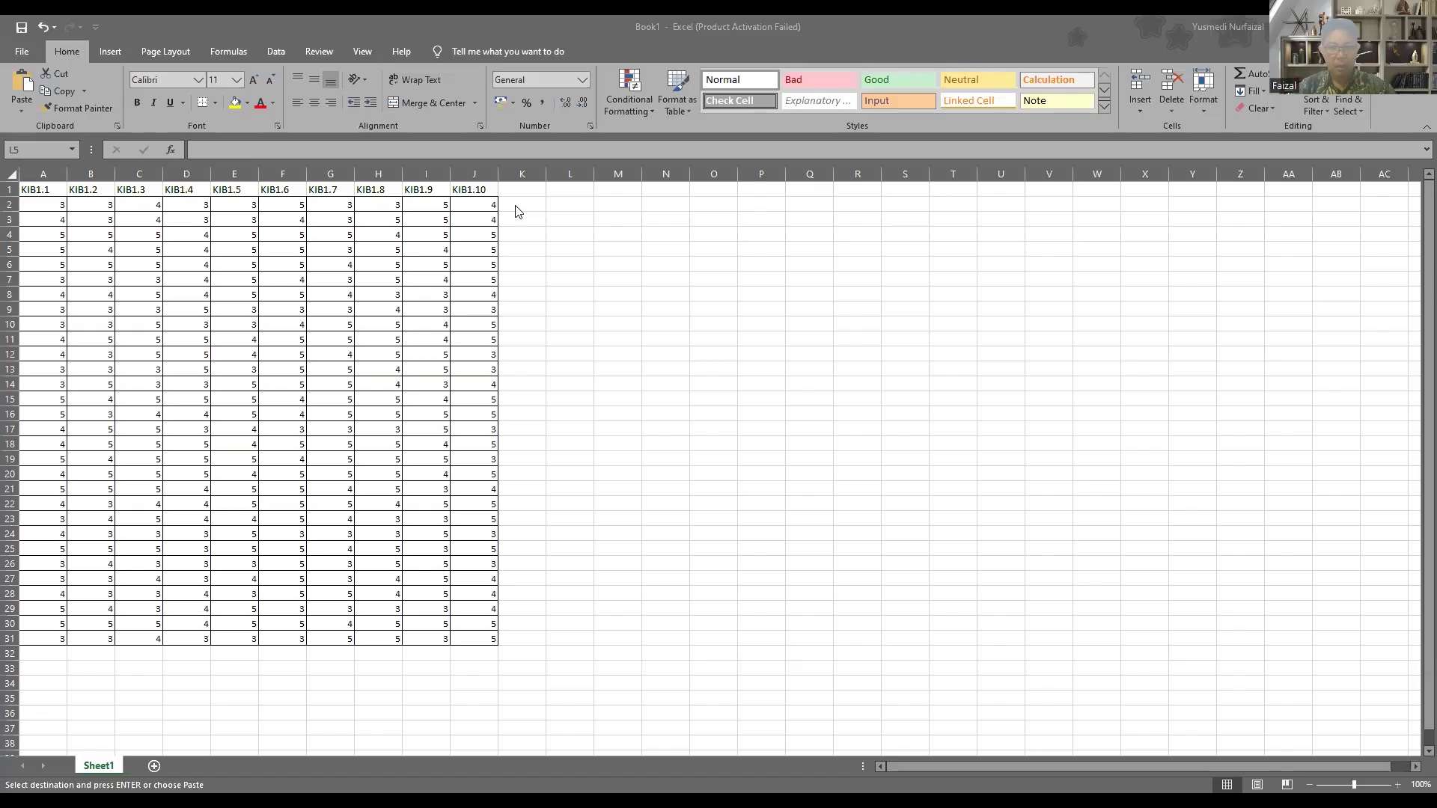
{"action": "left_click", "coordinate": [528, 205]}
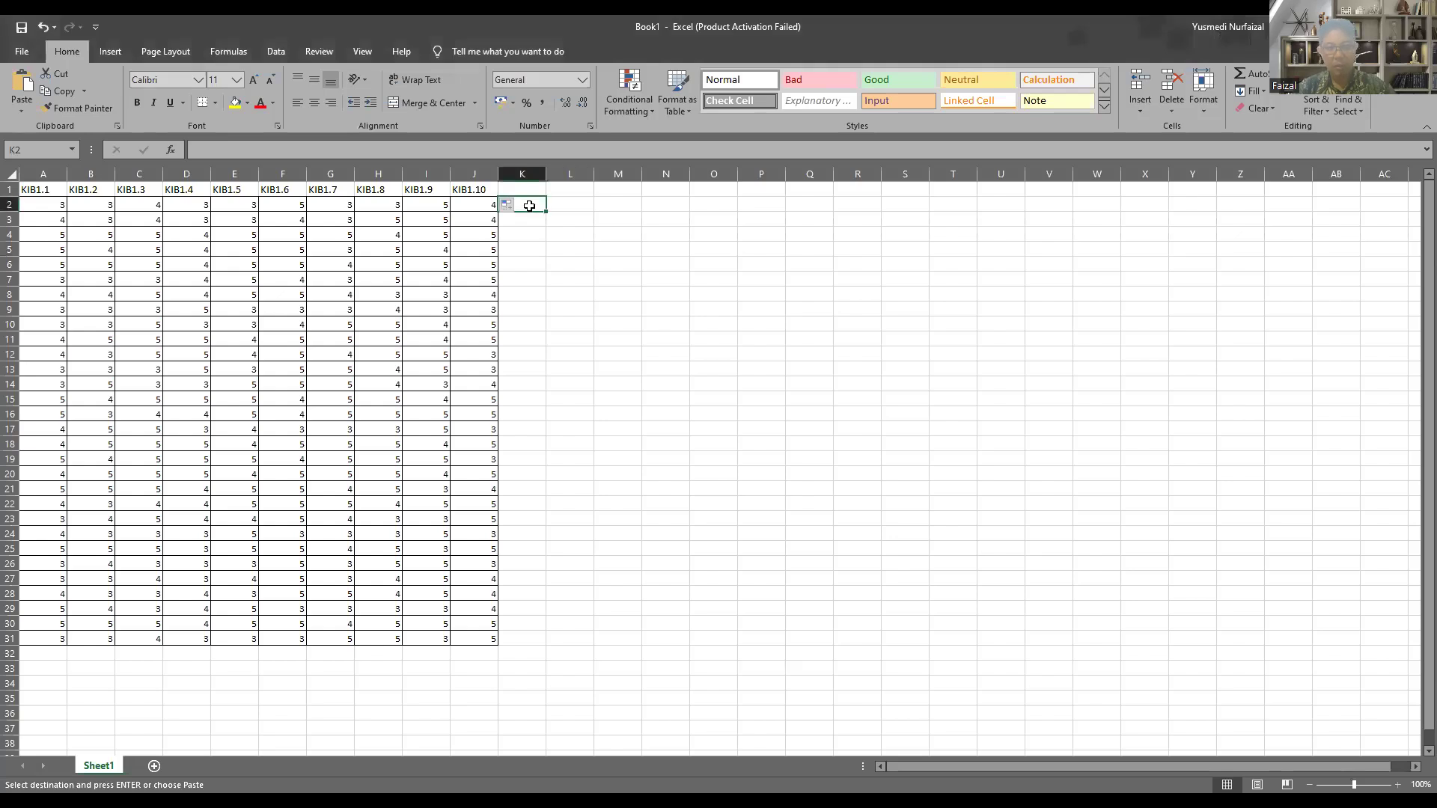
{"action": "key", "text": "ctrl+v"}
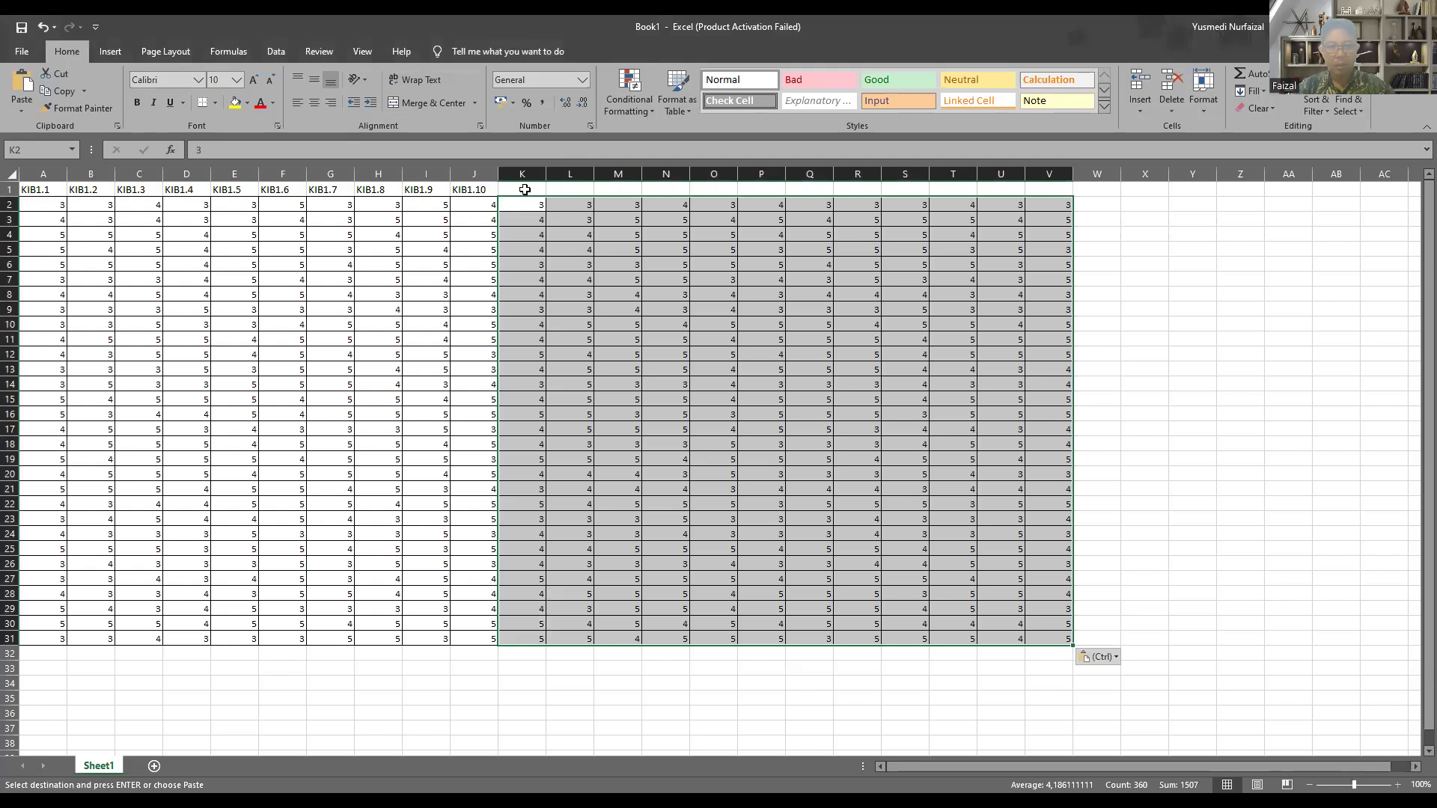
Step: Enter the header GKP1.1 in K1 and fill the series across to GKP1.12 in V1
{"action": "left_click", "coordinate": [525, 190]}
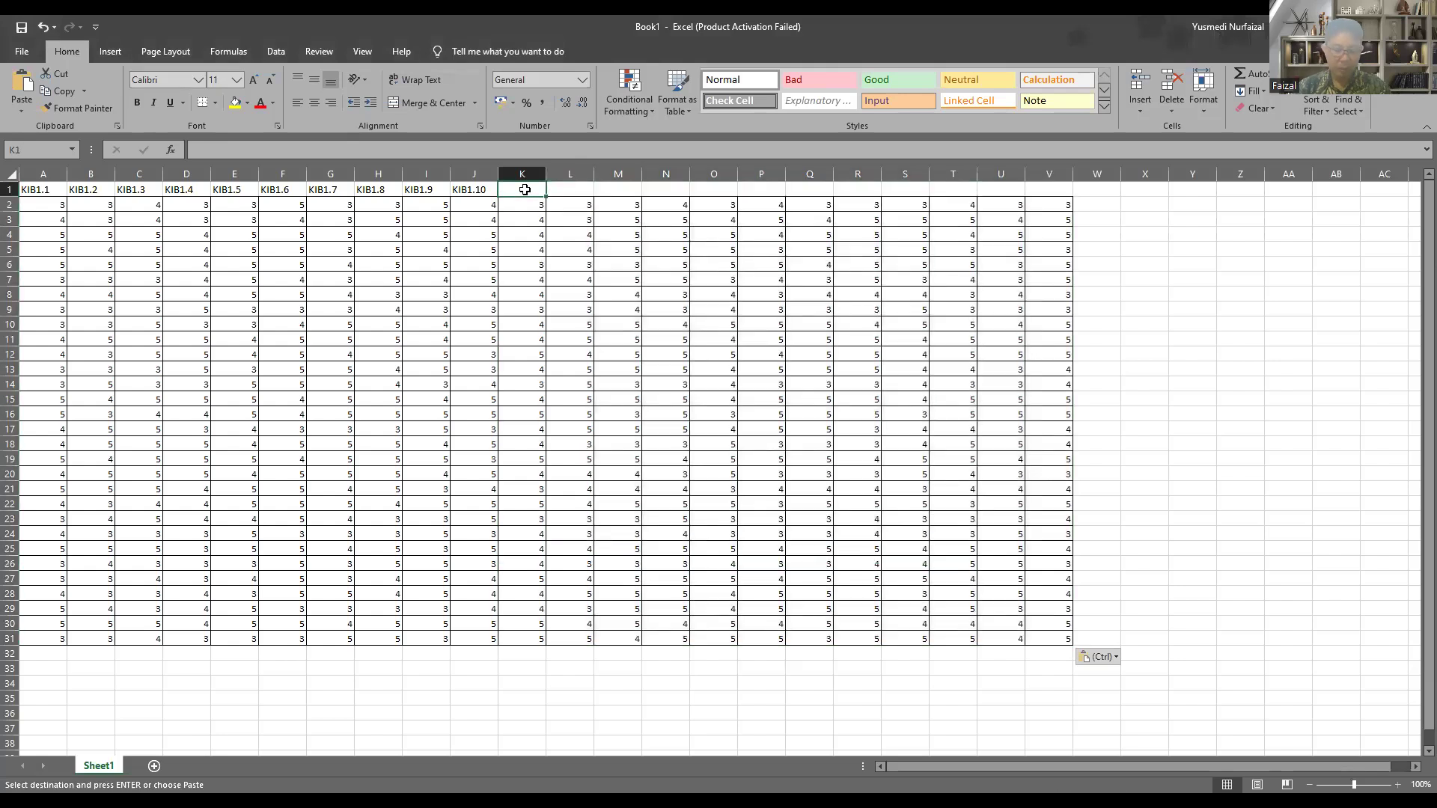
{"action": "type", "text": "GKP"}
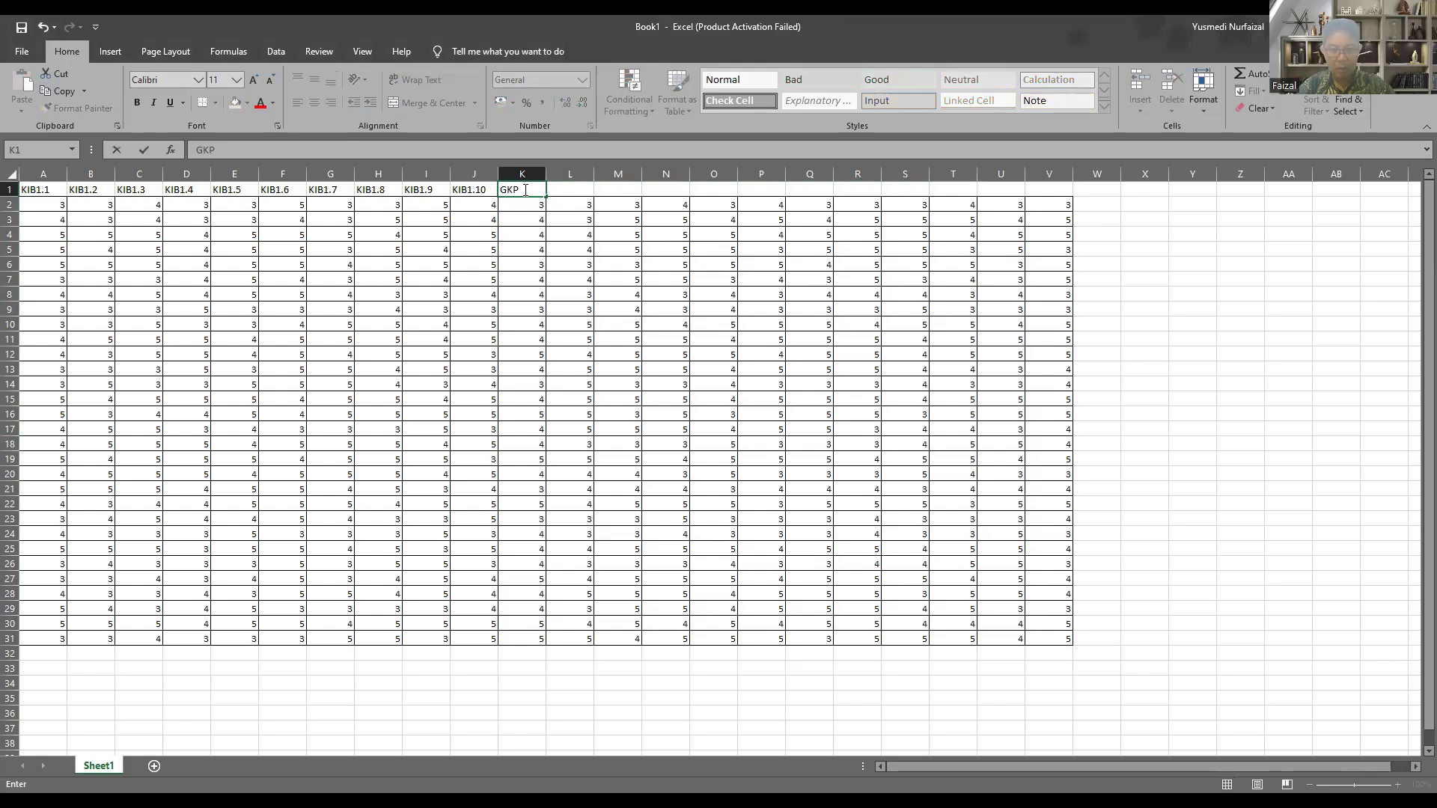
{"action": "type", "text": "1.1"}
{"action": "key", "text": "ctrl+Return"}
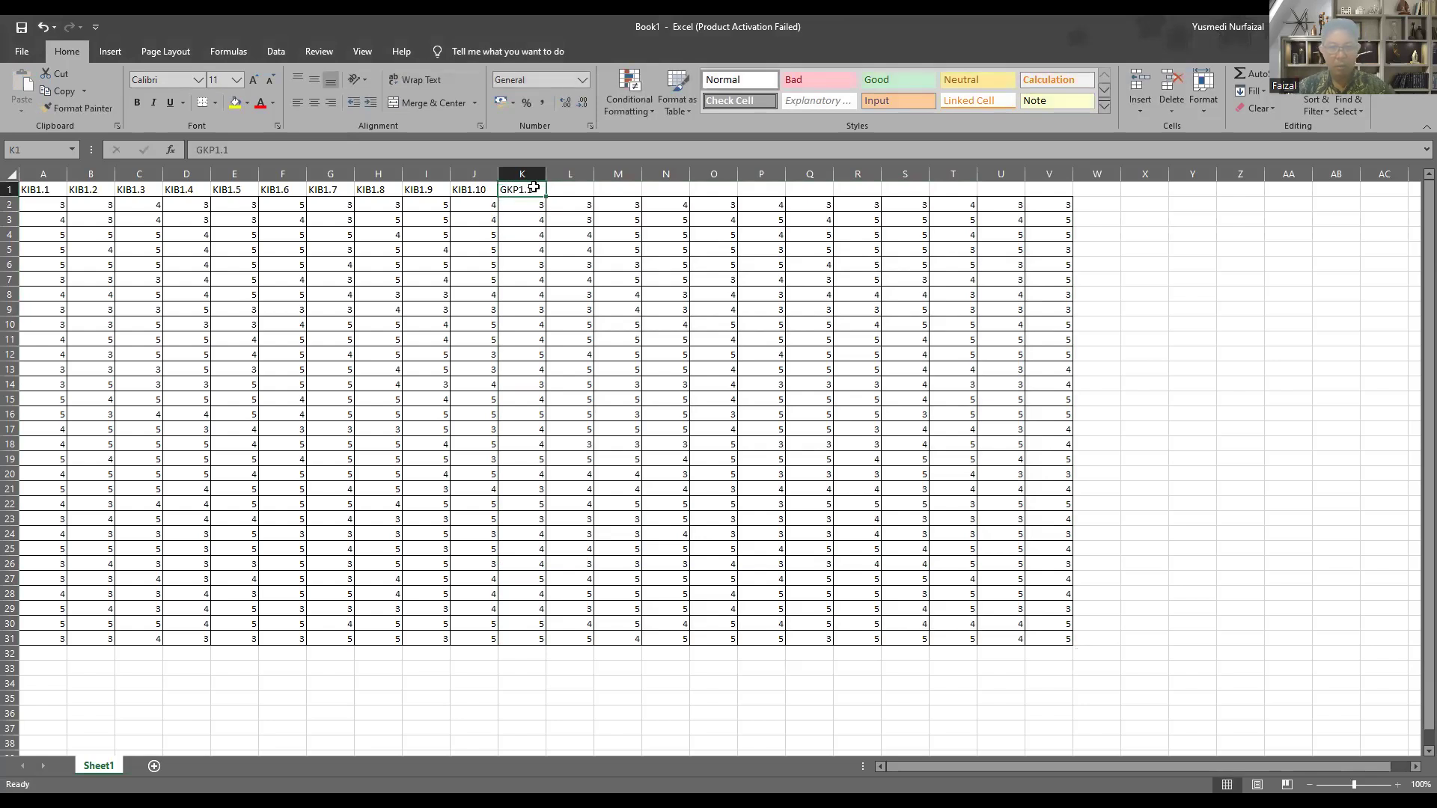
{"action": "left_click_drag", "start_coordinate": [548, 195], "coordinate": [579, 195]}
{"action": "left_click_drag", "start_coordinate": [1000, 191], "coordinate": [981, 253]}
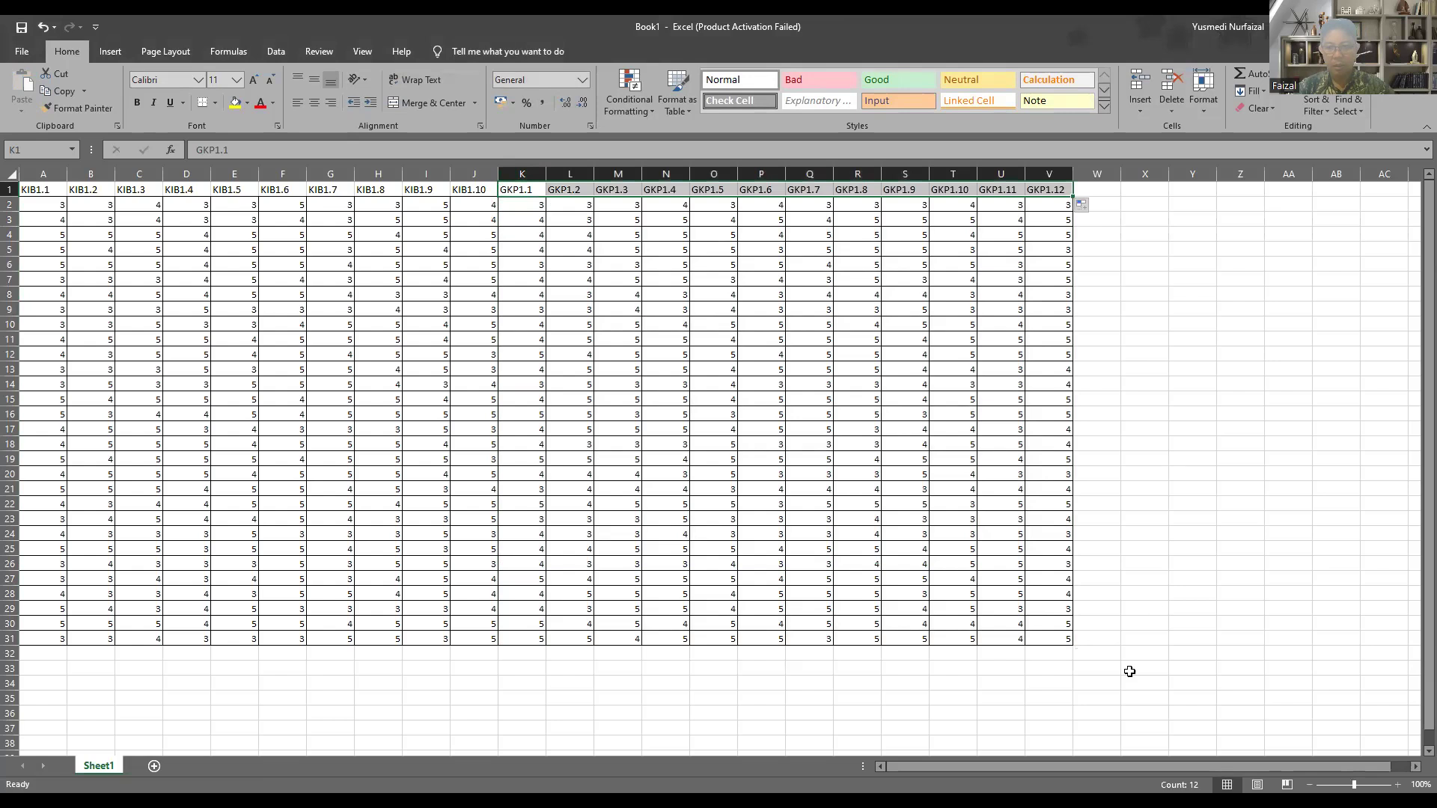
Step: Copy the Y item scores from the Kasus1 workbook into the new workbook starting at W2
{"action": "left_click_drag", "start_coordinate": [976, 769], "coordinate": [1013, 768]}
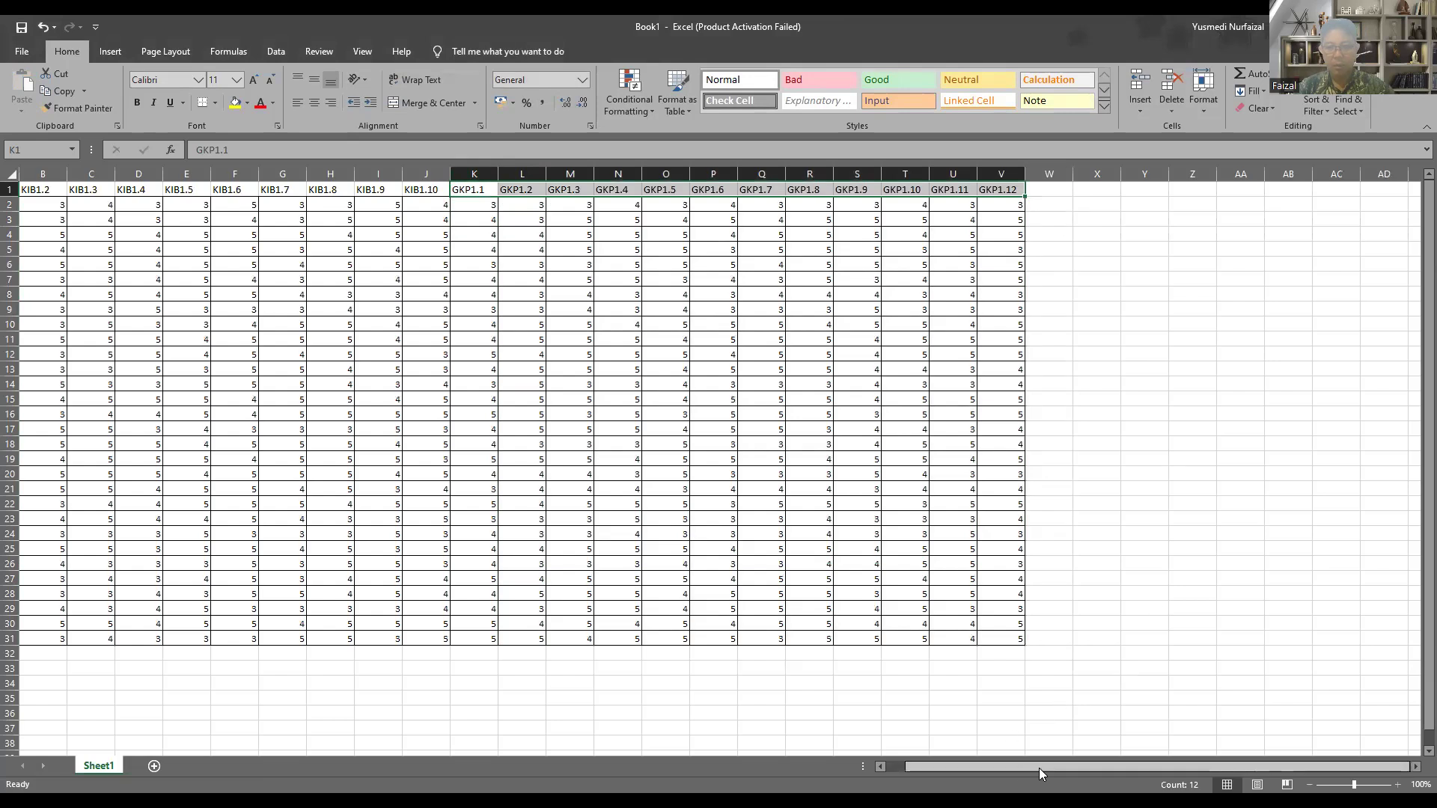
{"action": "left_click", "coordinate": [1415, 767]}
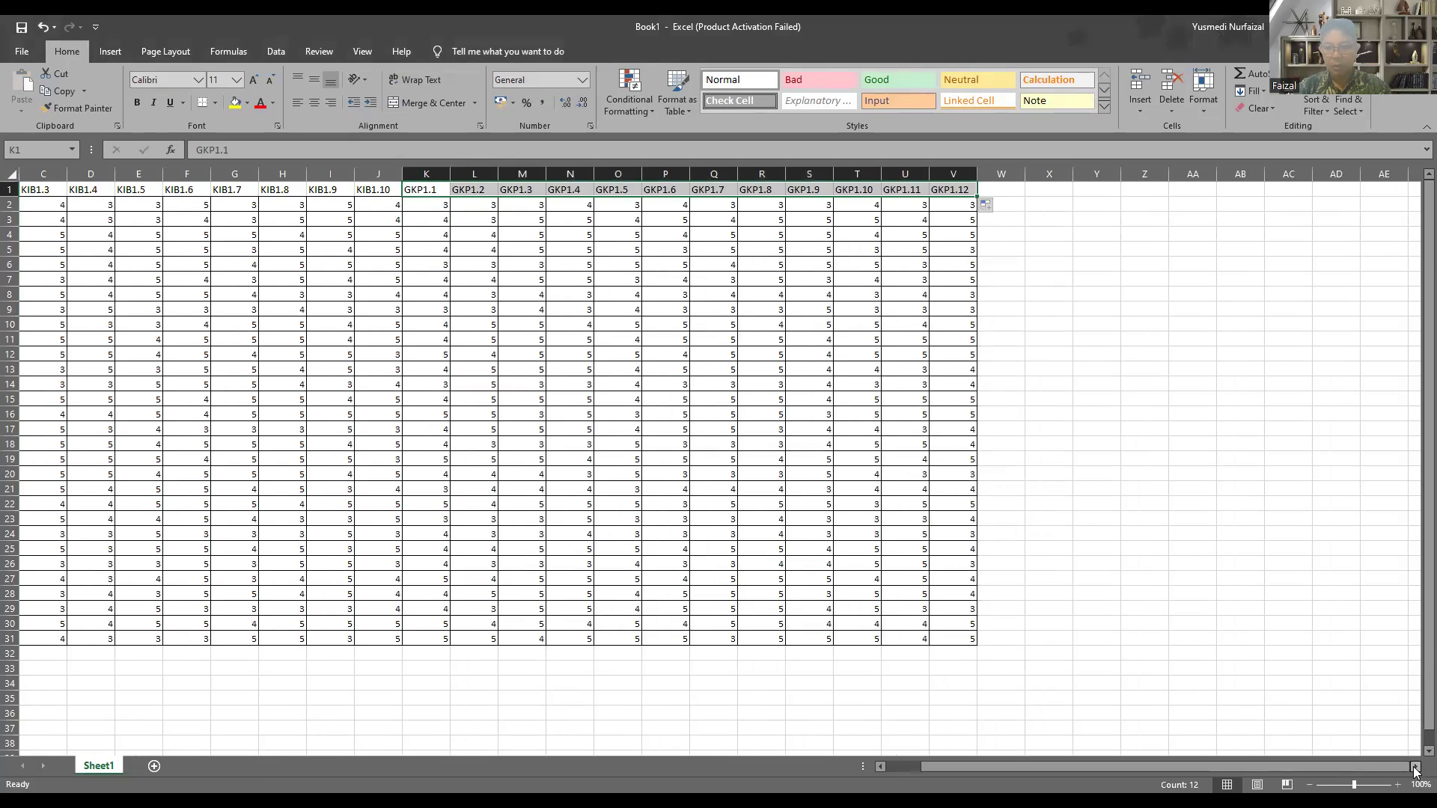
{"action": "left_click", "coordinate": [1415, 769]}
{"action": "left_click", "coordinate": [1415, 768]}
{"action": "left_click", "coordinate": [1415, 768]}
{"action": "left_click", "coordinate": [1415, 769]}
{"action": "left_click", "coordinate": [1415, 768]}
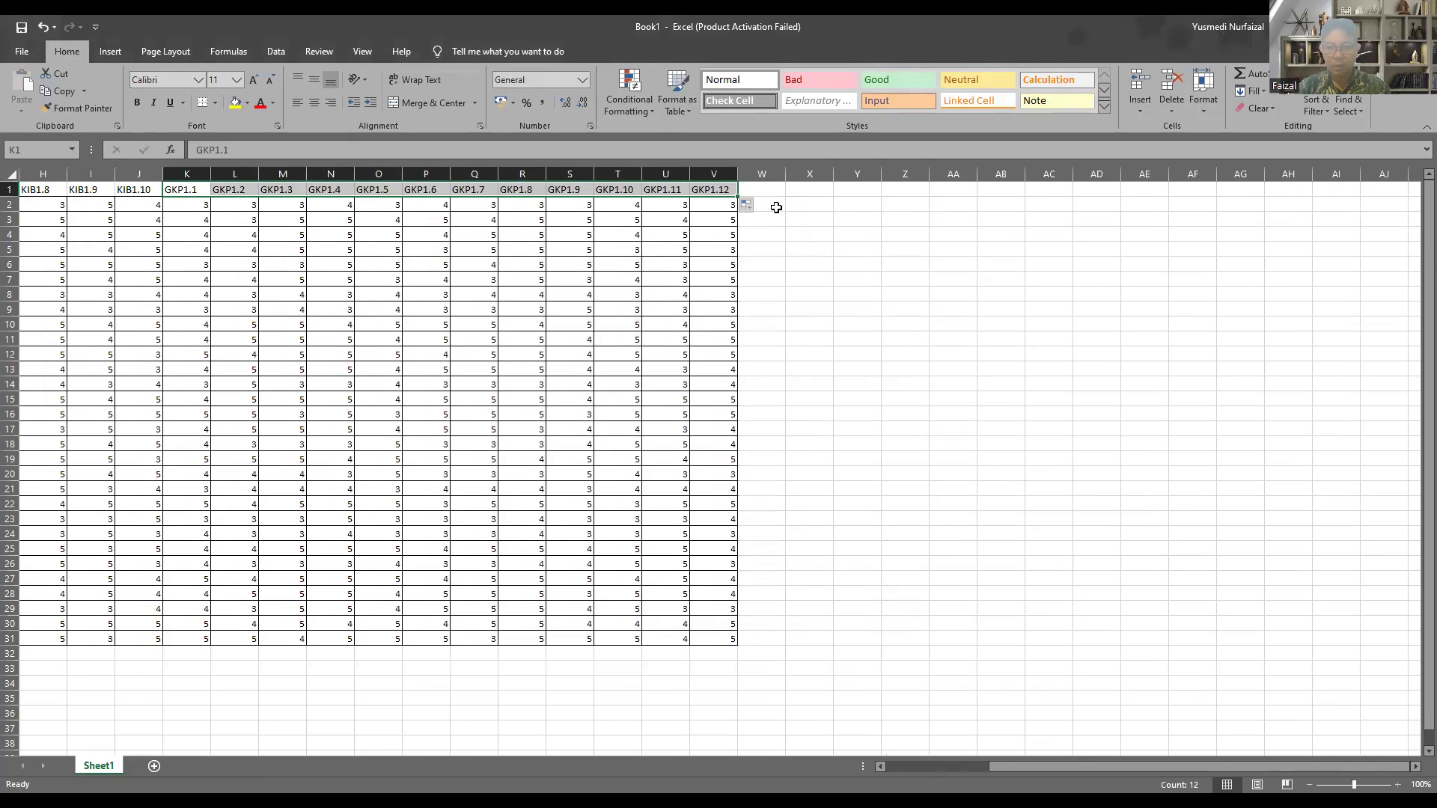
{"action": "left_click", "coordinate": [776, 207]}
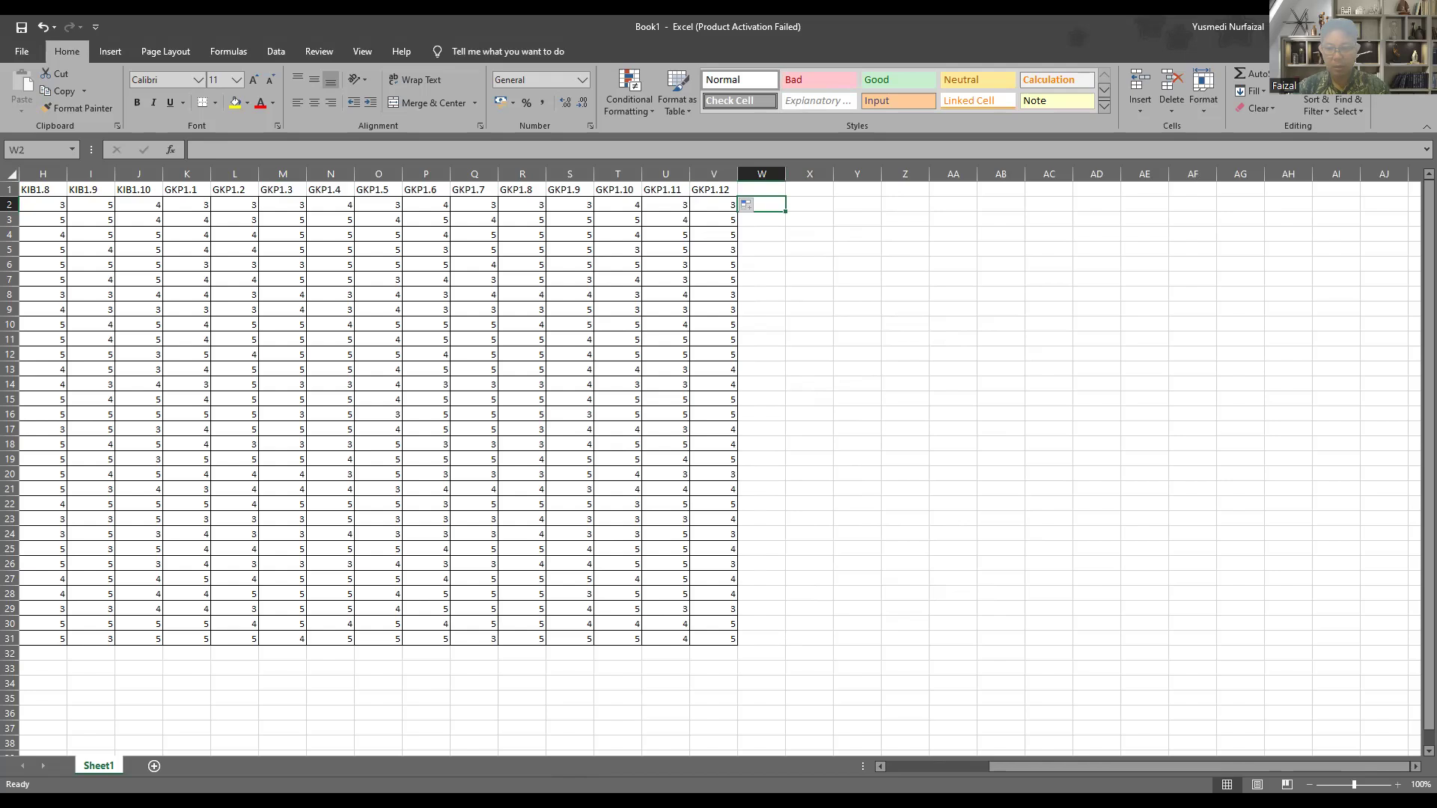
{"action": "key", "text": "alt+Tab"}
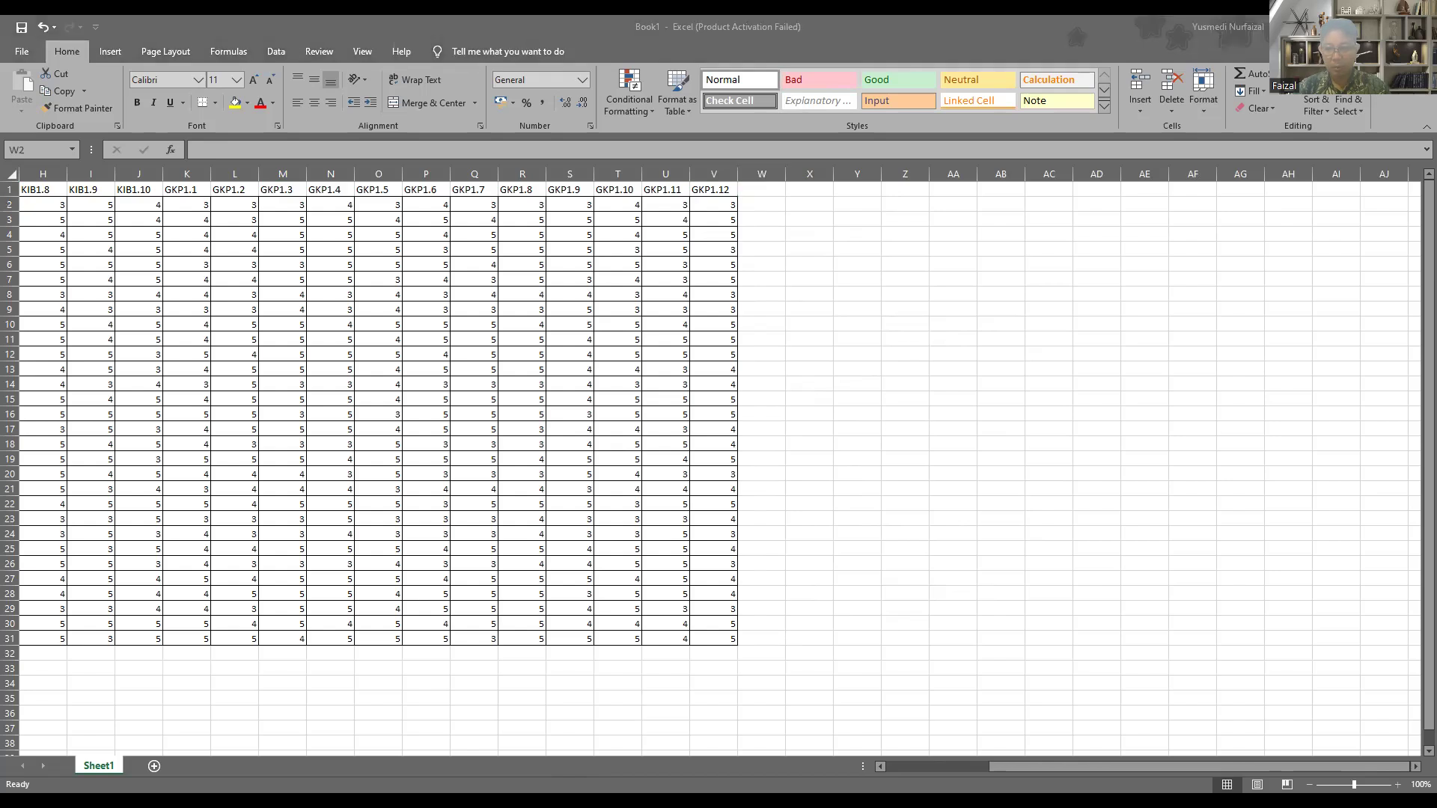
{"action": "key", "text": "ctrl+c"}
{"action": "key", "text": "alt+Tab"}
{"action": "key", "text": "ctrl+v"}
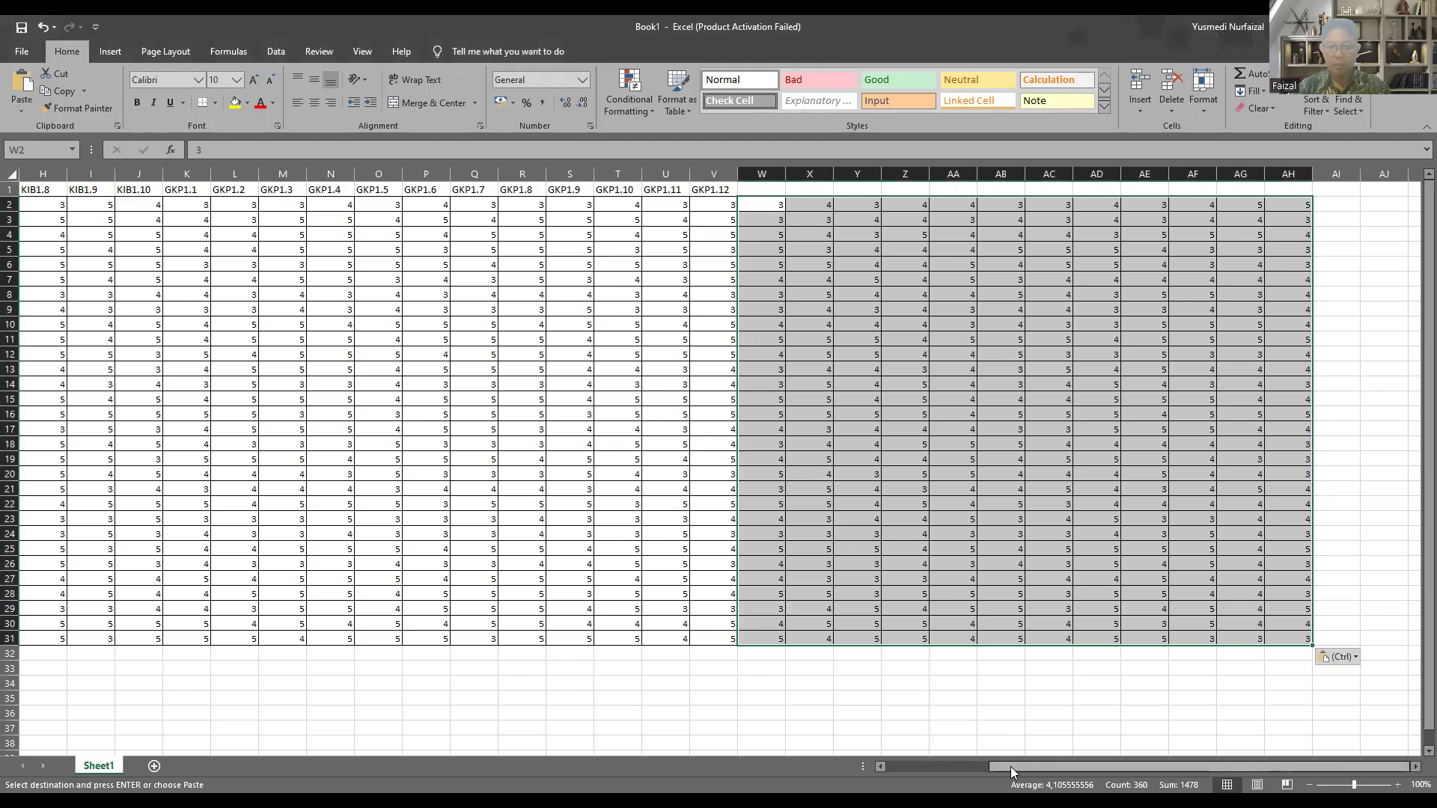
Step: Enter the header KB1.1 in W1 and fill the series across to KB1.12 in AH1
{"action": "left_click", "coordinate": [756, 189]}
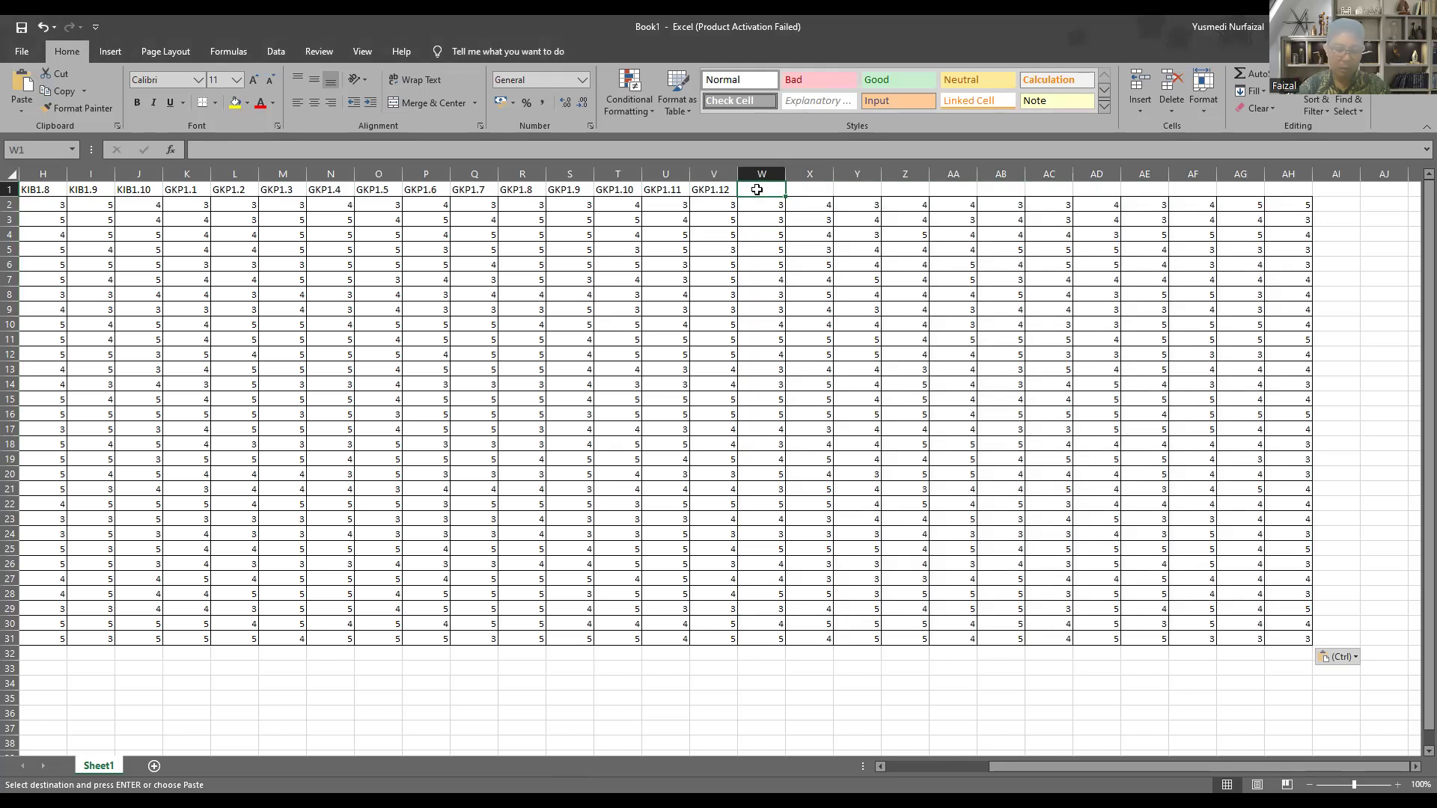
{"action": "type", "text": "KB1"}
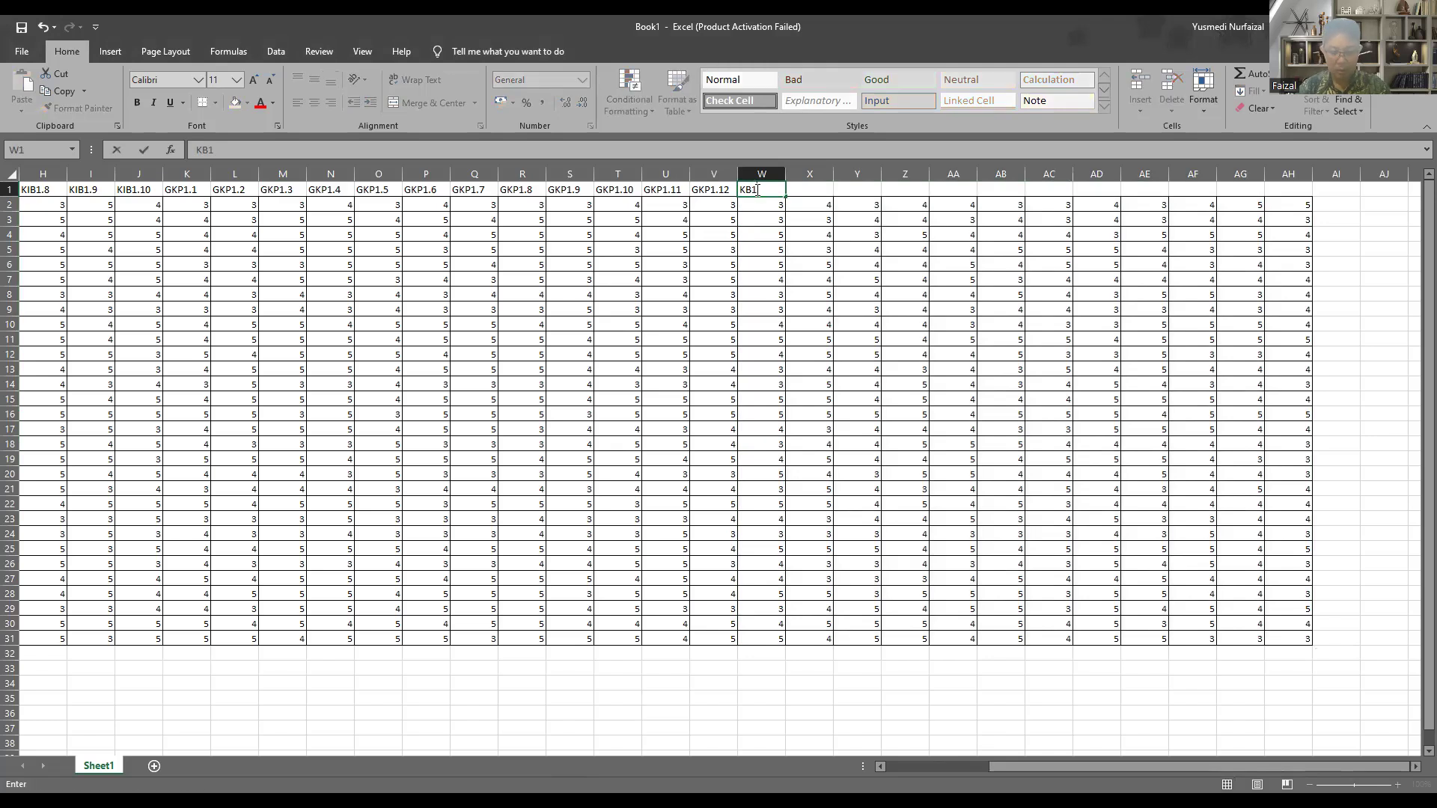
{"action": "type", "text": ".1"}
{"action": "key", "text": "ctrl+Return"}
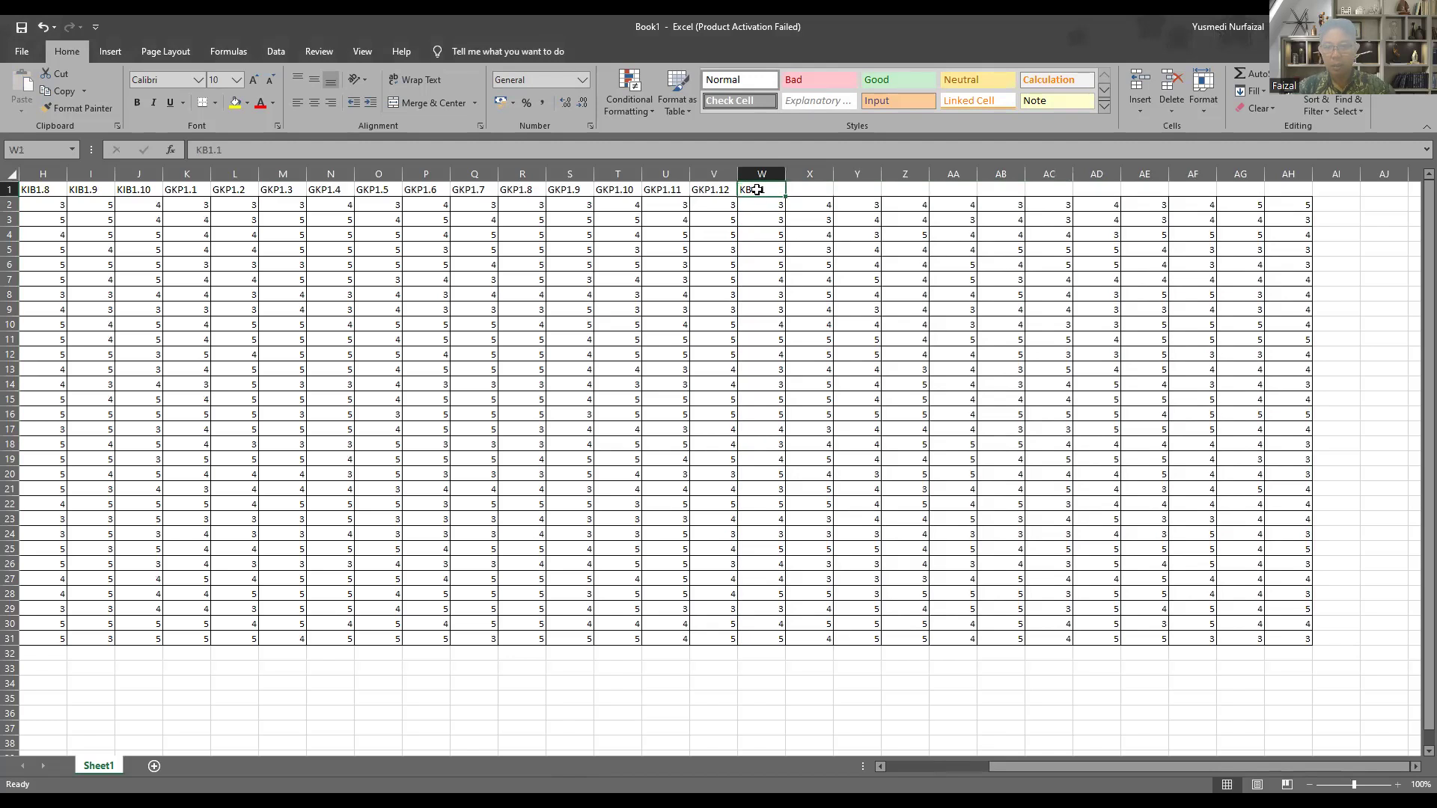
{"action": "left_click_drag", "start_coordinate": [787, 196], "coordinate": [1165, 199]}
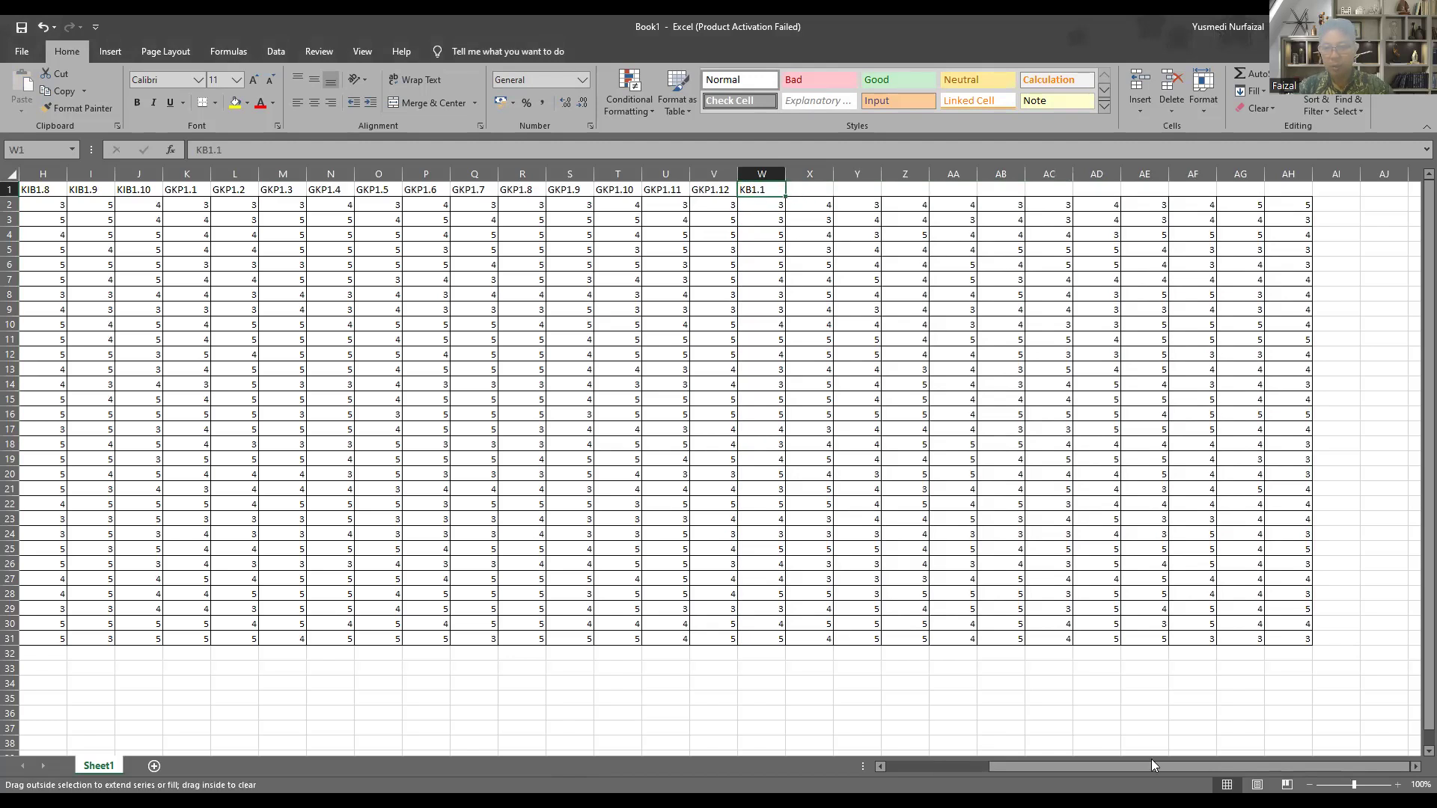
{"action": "left_click", "coordinate": [1415, 766]}
{"action": "left_click", "coordinate": [1415, 766]}
{"action": "left_click", "coordinate": [1415, 766]}
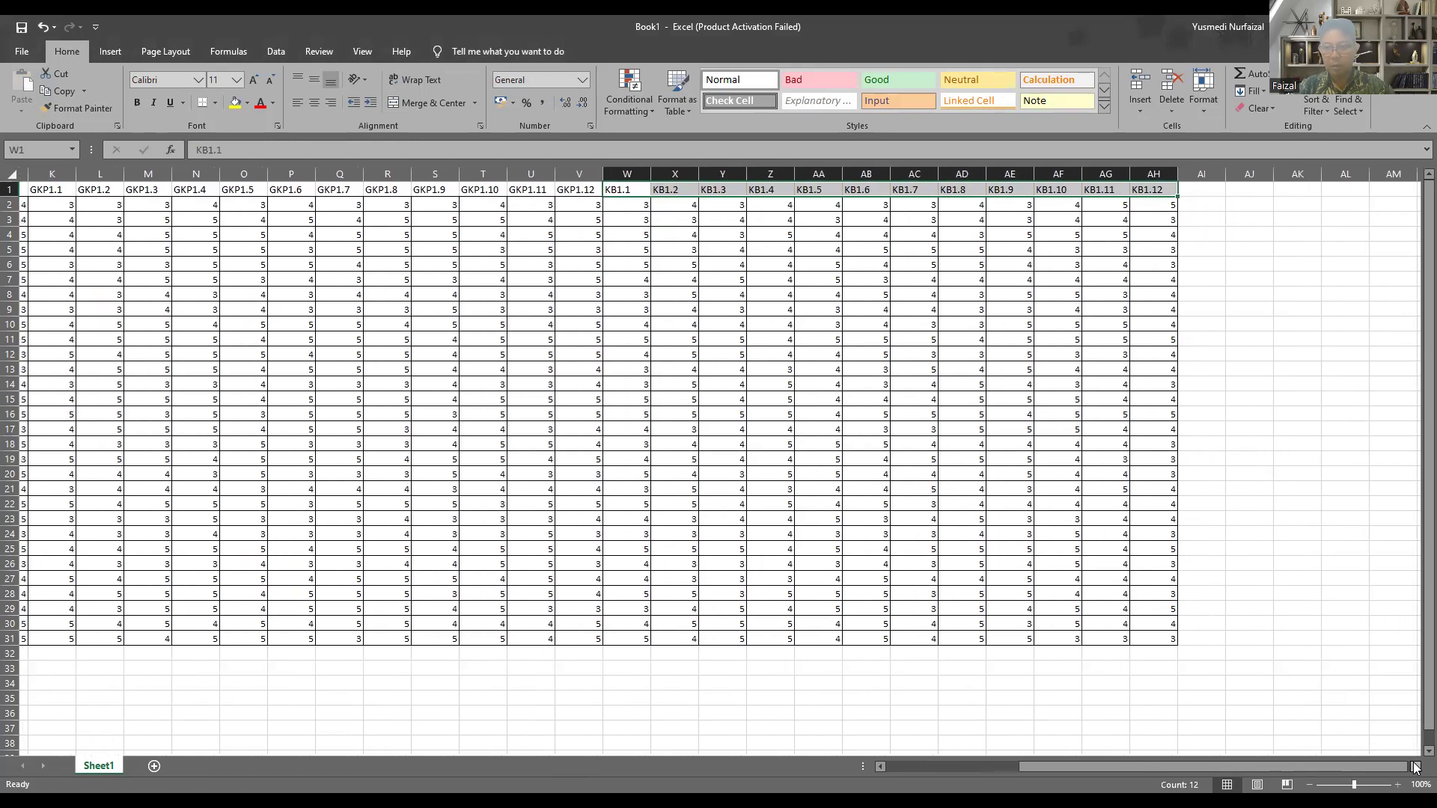
{"action": "left_click", "coordinate": [1220, 309]}
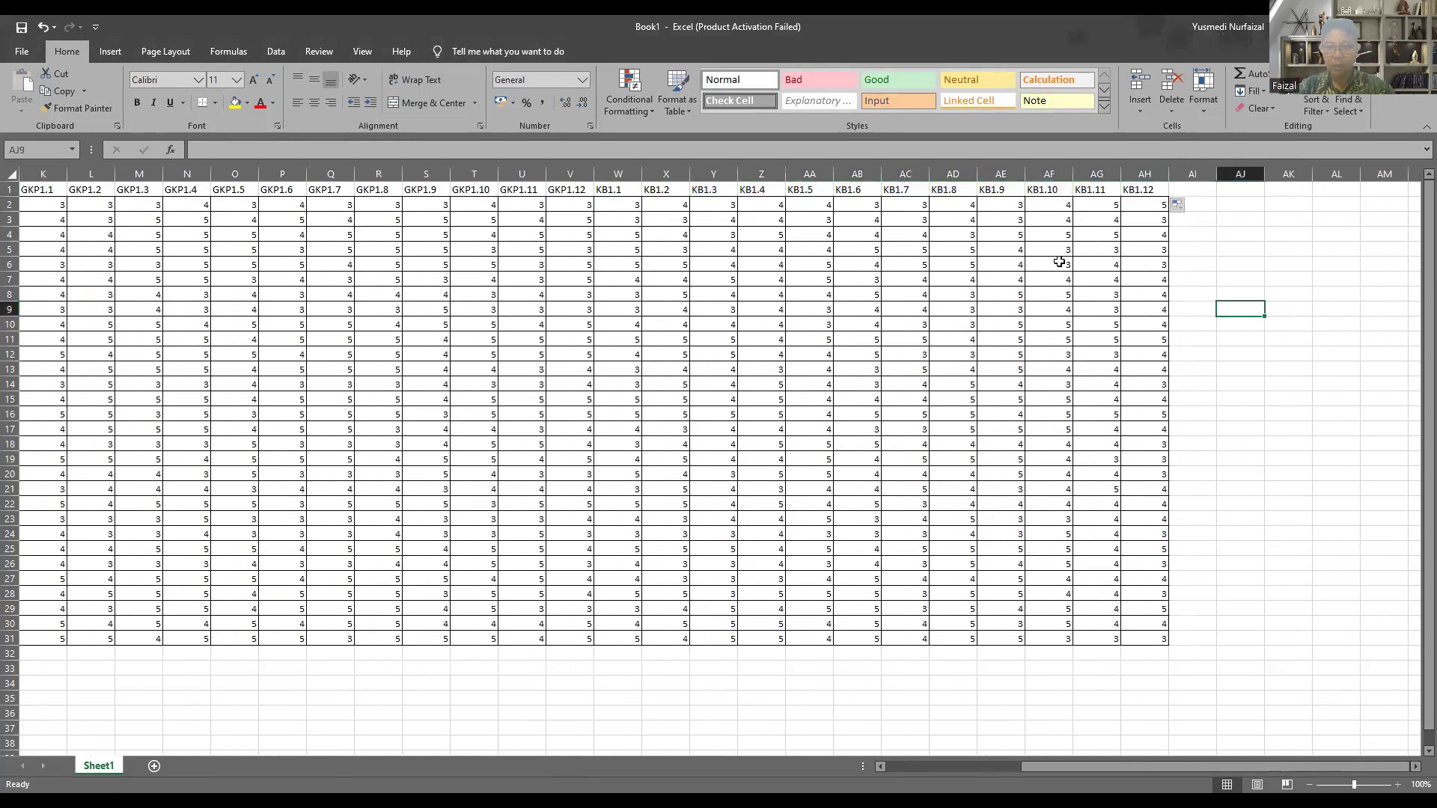
Step: Save the new workbook in the Pert 14 folder as Kasus1 in CSV UTF-8 (Comma delimited) format, accepting the loss of workbook features
{"action": "left_click_drag", "start_coordinate": [1242, 762], "coordinate": [1077, 763]}
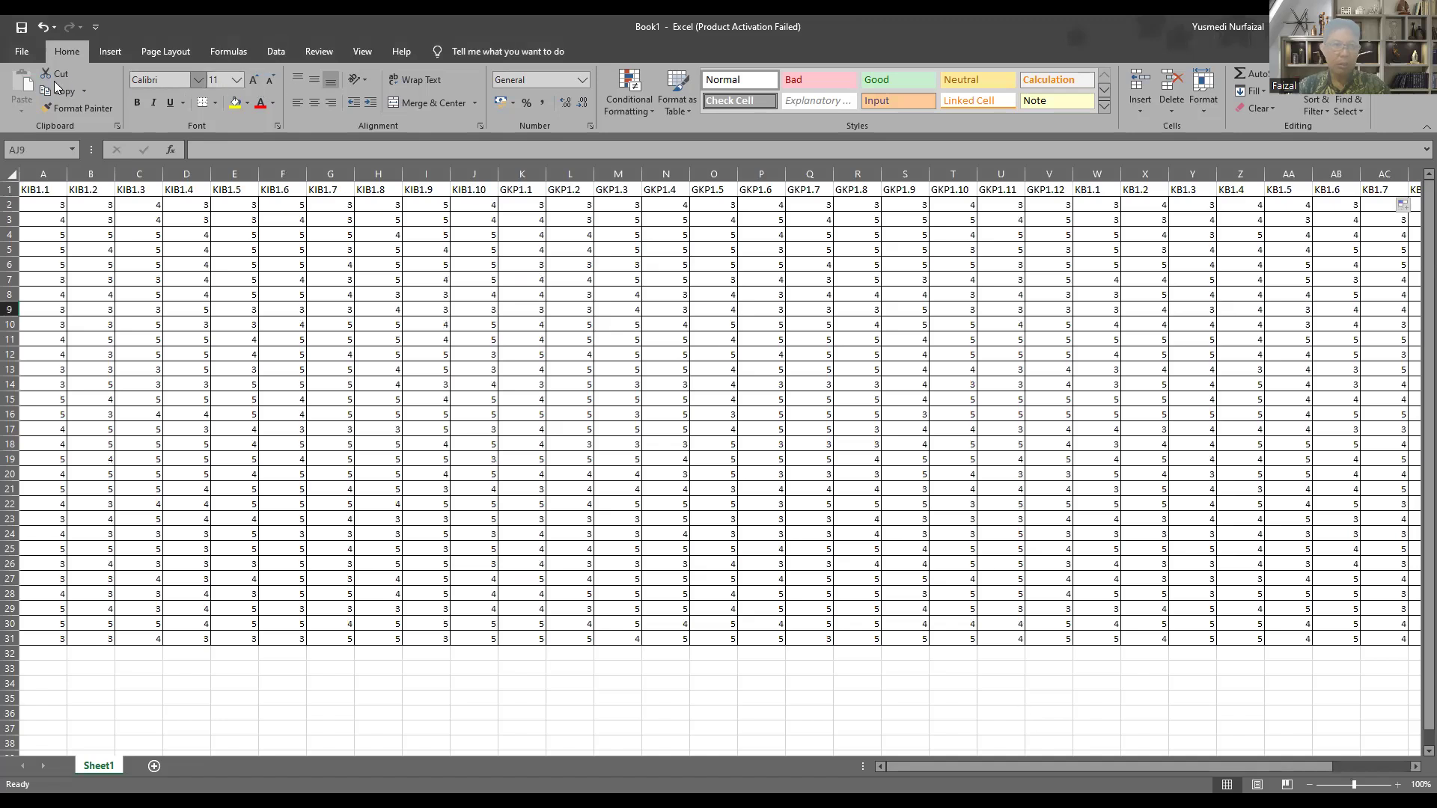
{"action": "left_click", "coordinate": [22, 53]}
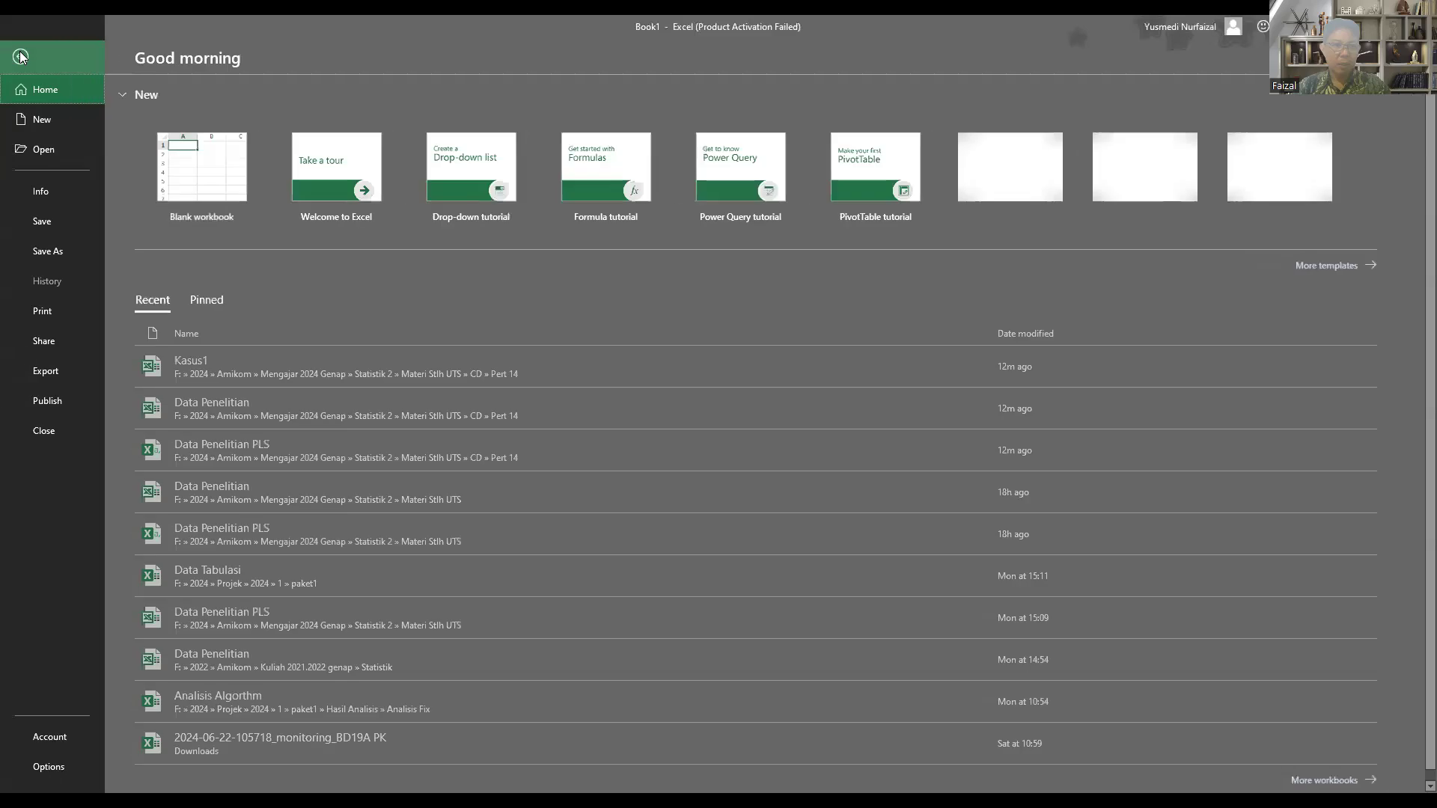
{"action": "left_click", "coordinate": [53, 250]}
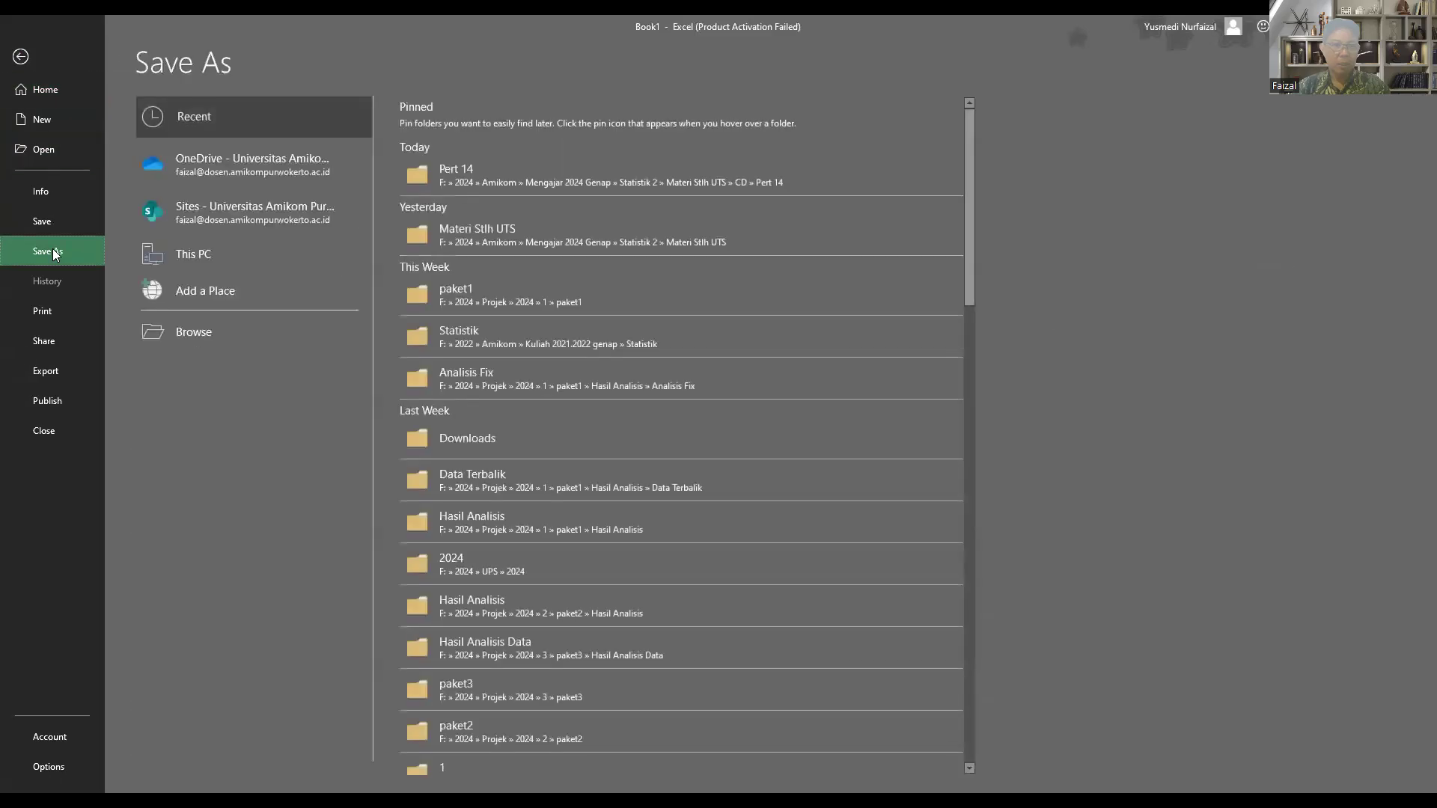
{"action": "left_click", "coordinate": [462, 175]}
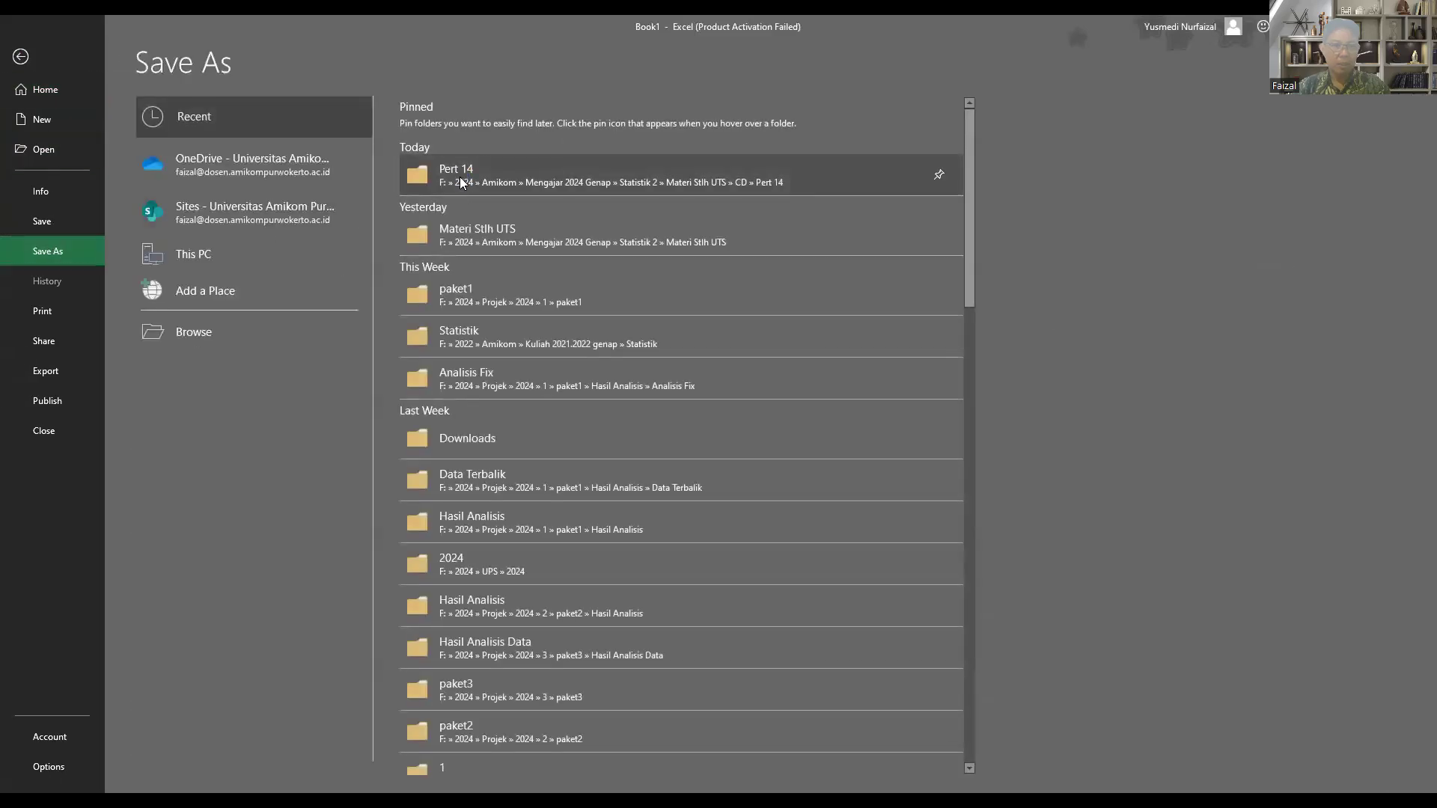
{"action": "type", "text": "k"}
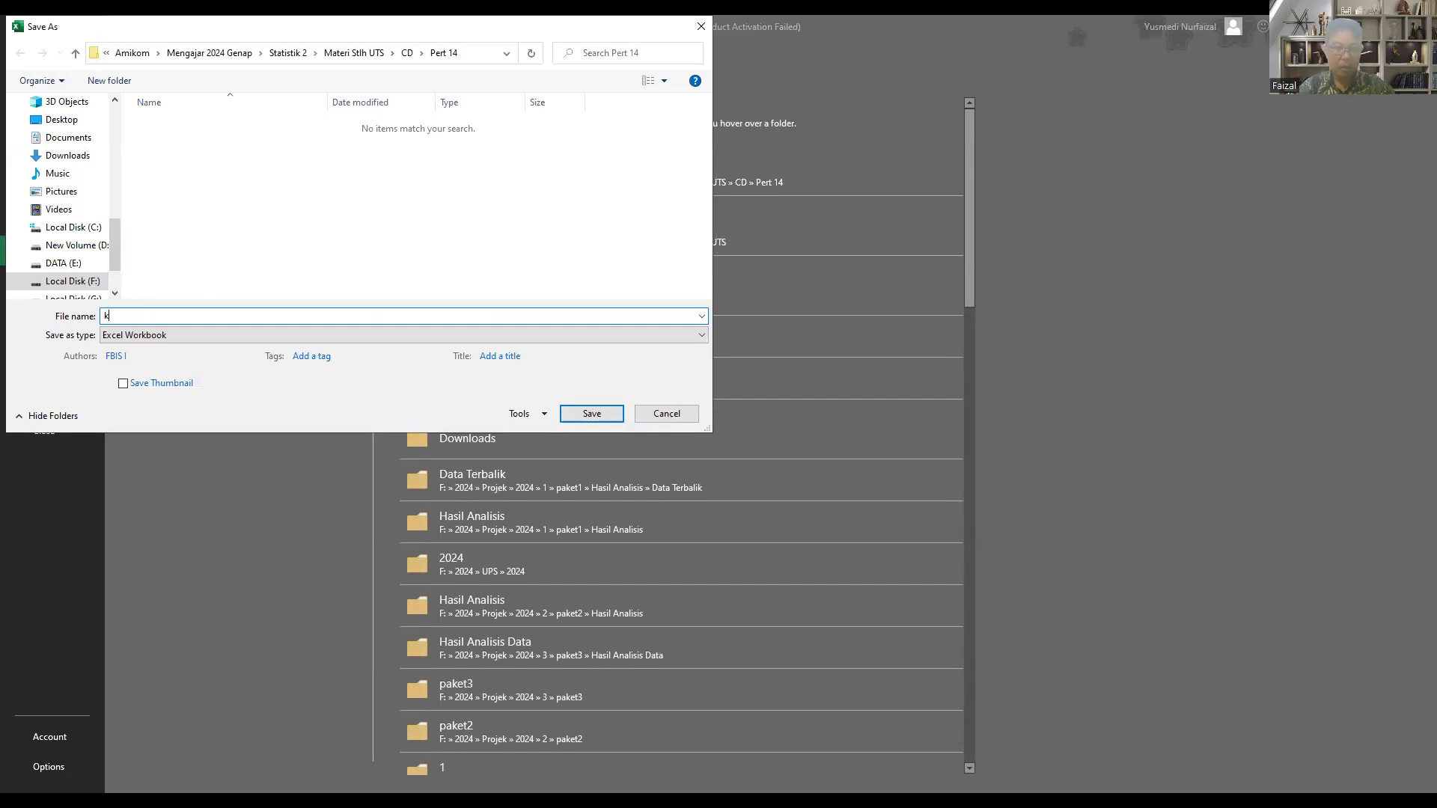
{"action": "key", "text": "BackSpace"}
{"action": "type", "text": "Kasus1"}
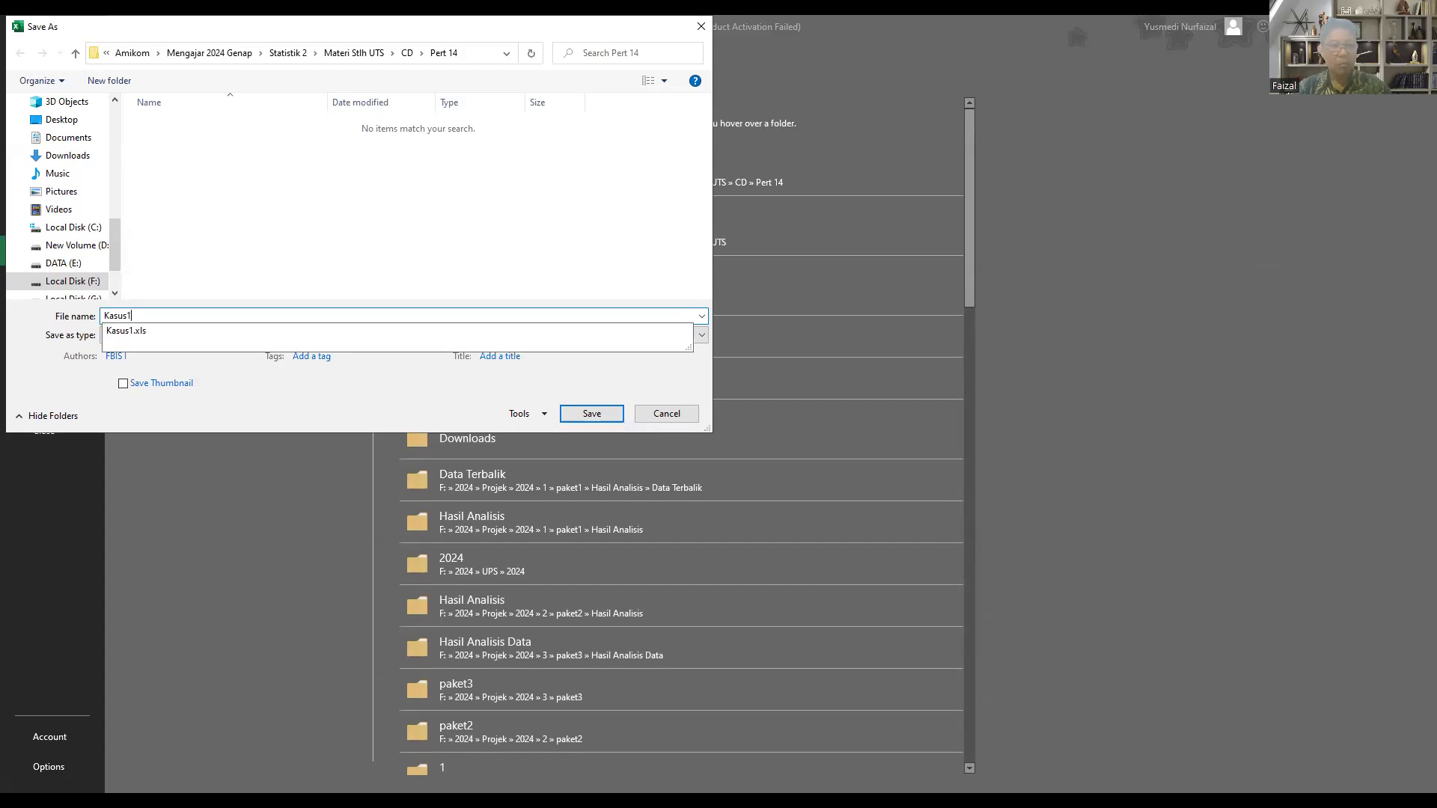
{"action": "left_click", "coordinate": [164, 359]}
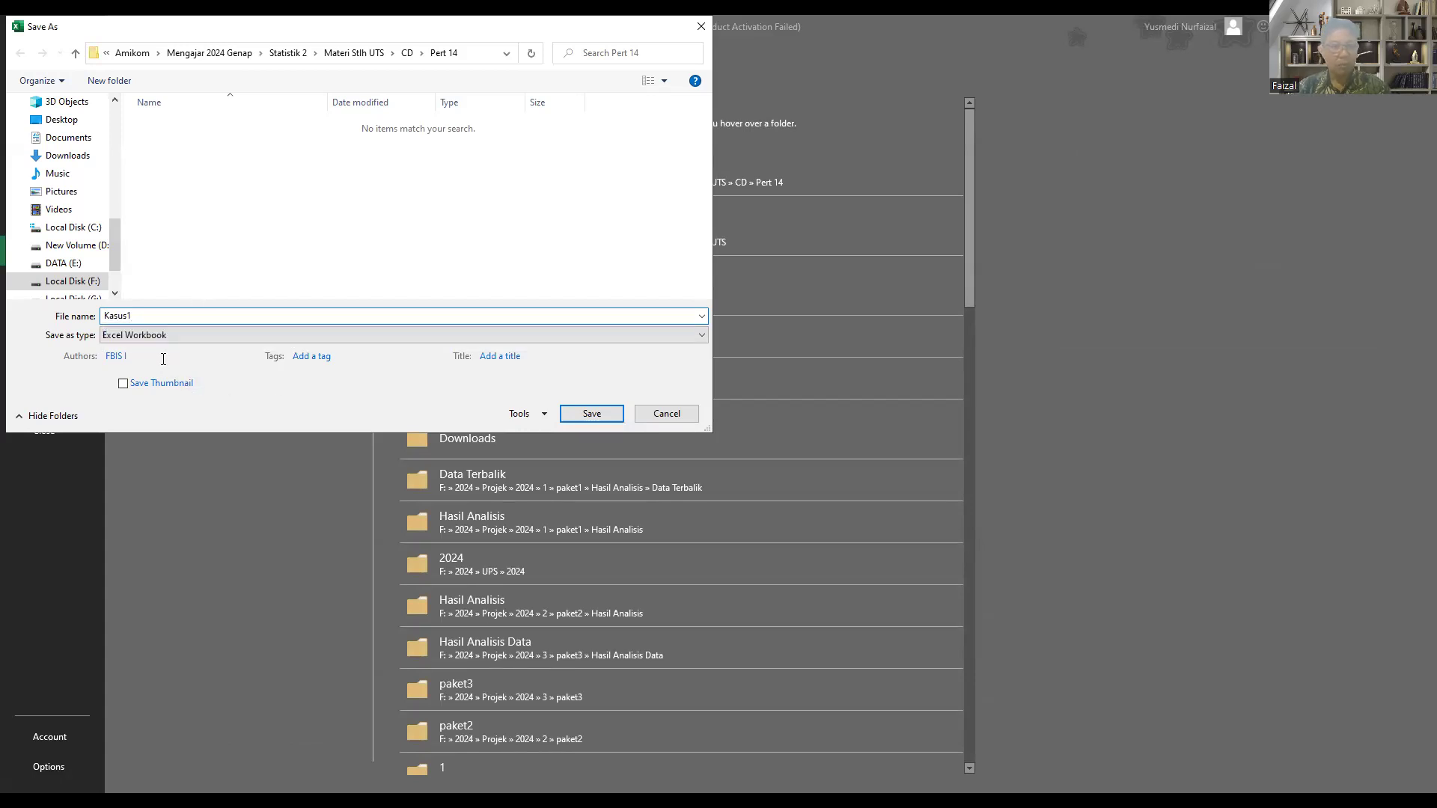
{"action": "left_click", "coordinate": [137, 336]}
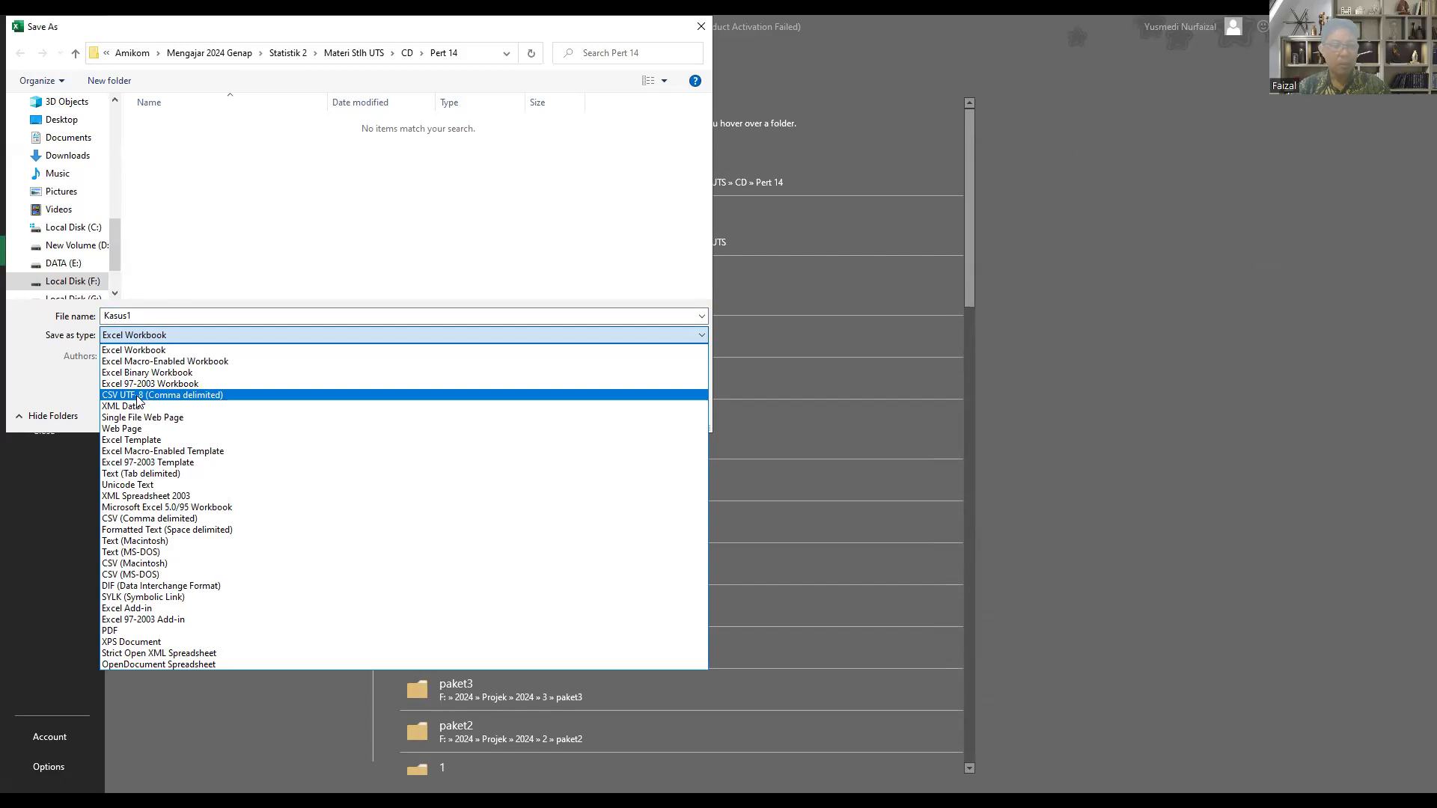
{"action": "left_click", "coordinate": [138, 396]}
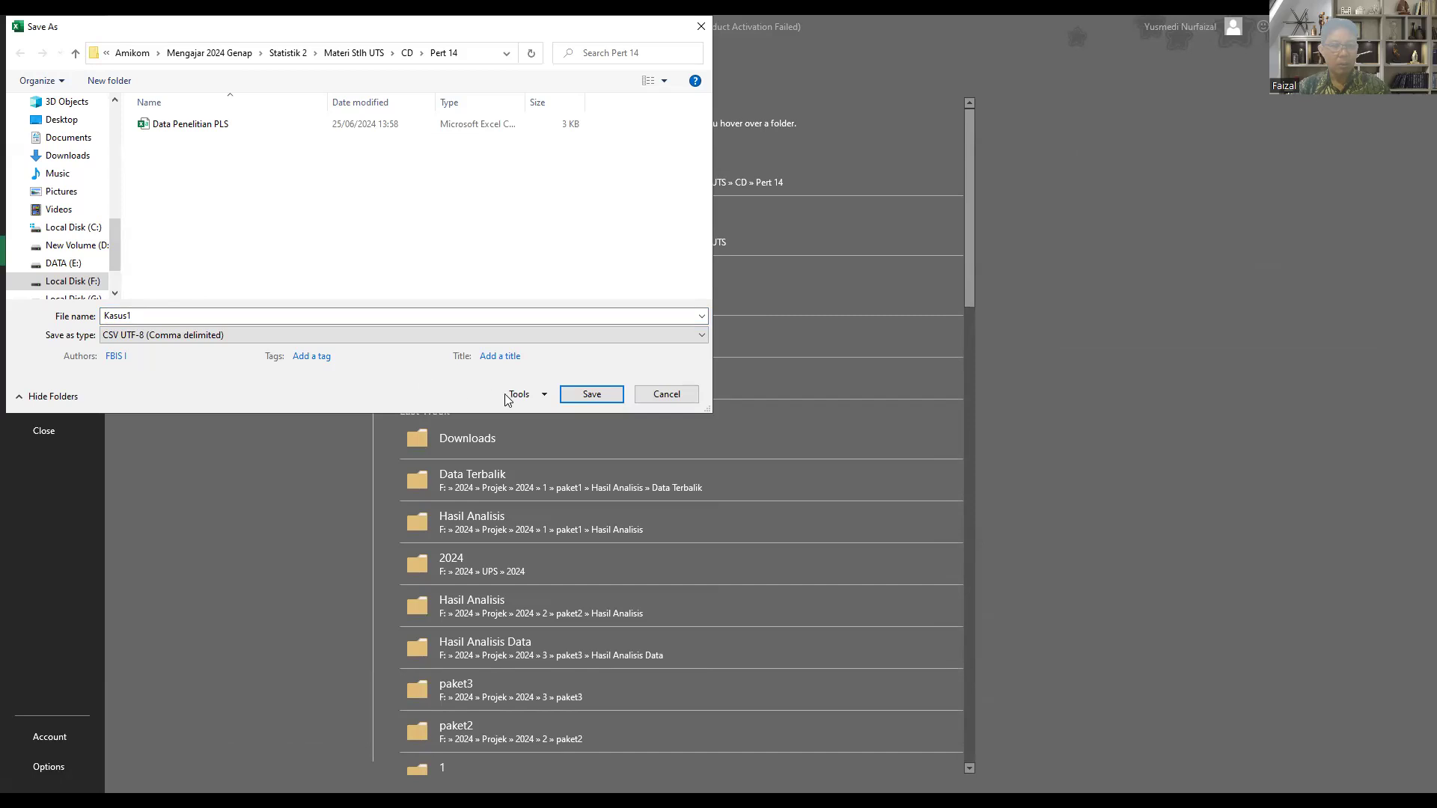
{"action": "left_click", "coordinate": [592, 398]}
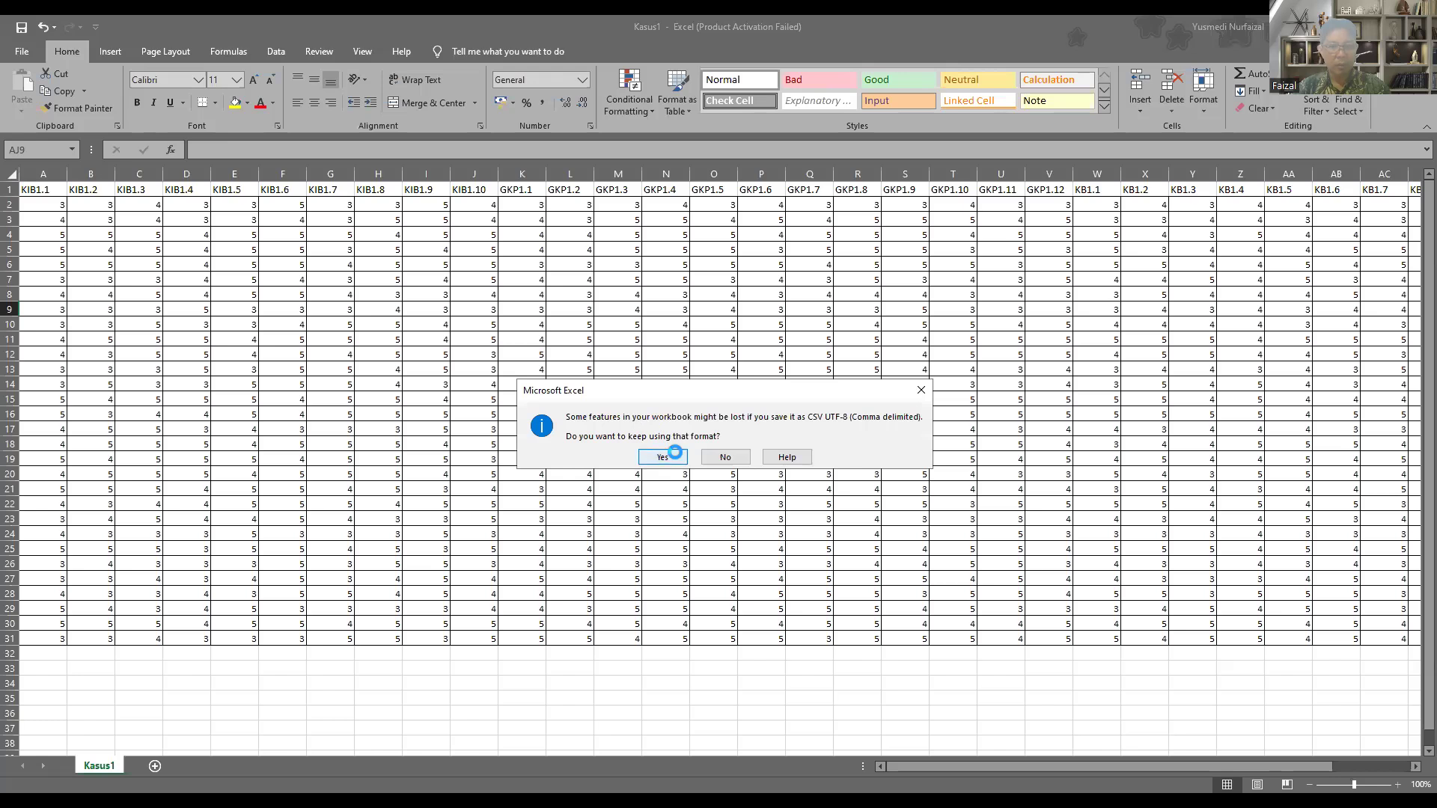
{"action": "left_click", "coordinate": [663, 456]}
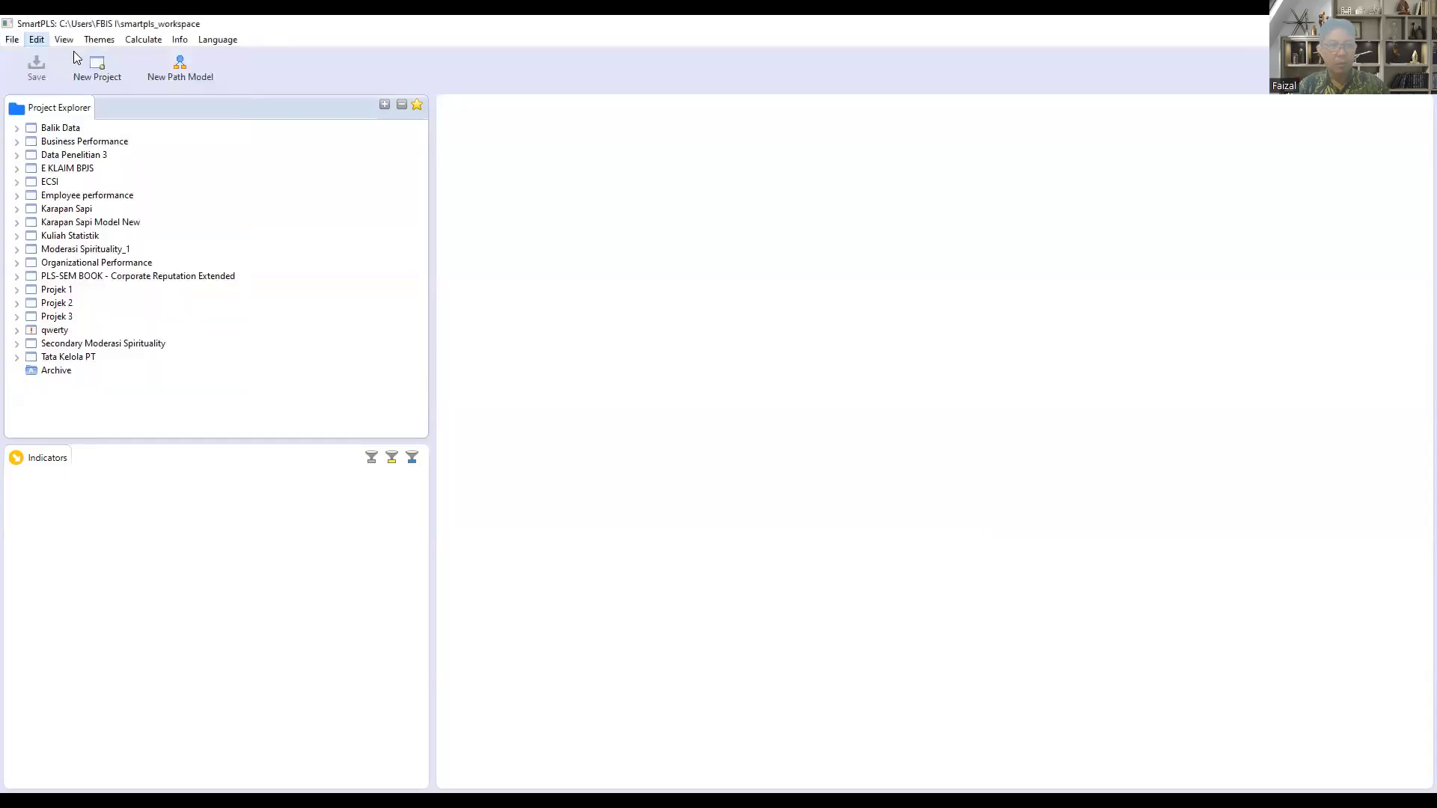
Step: In SmartPLS, create a new project named Kasus1
{"action": "left_click", "coordinate": [15, 42]}
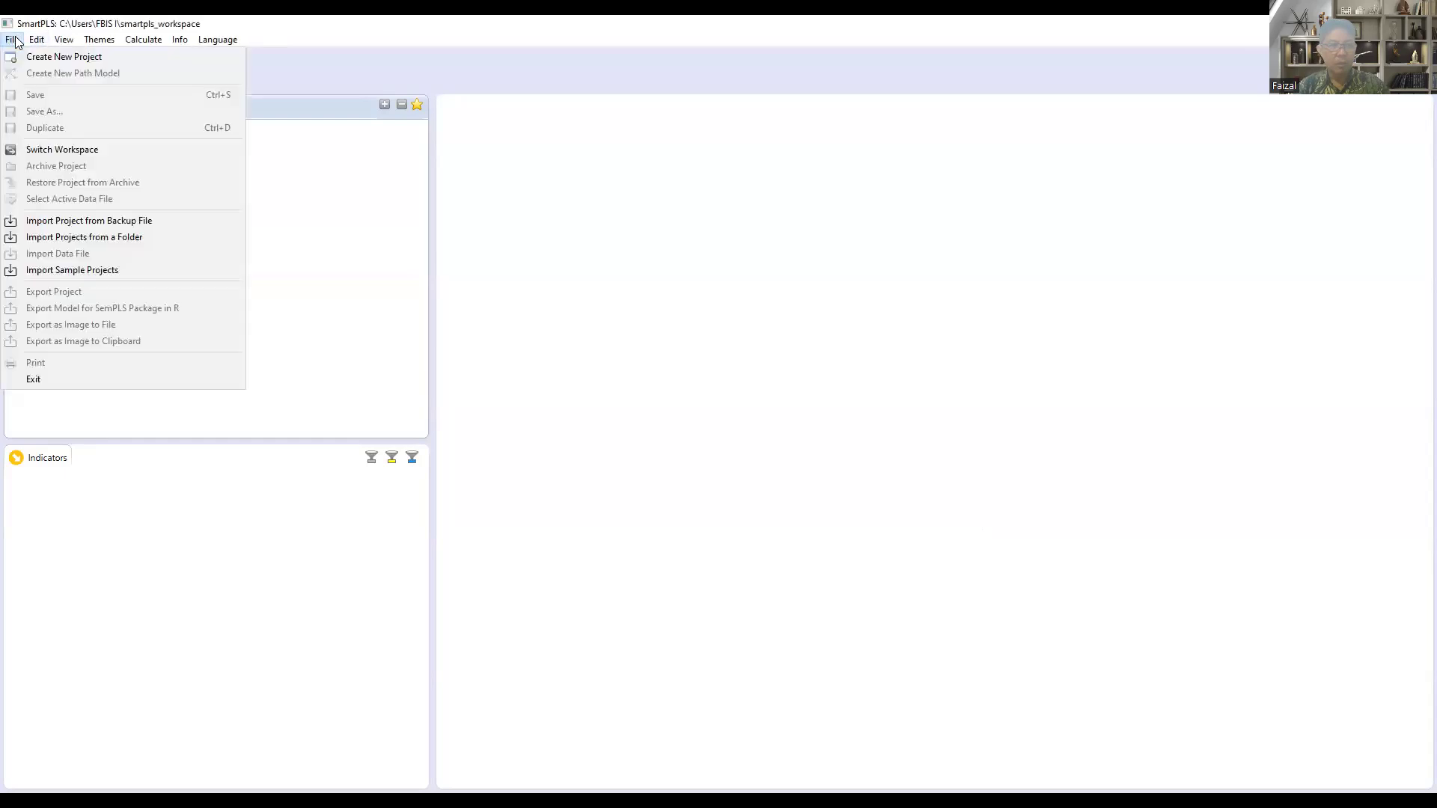
{"action": "left_click", "coordinate": [278, 166]}
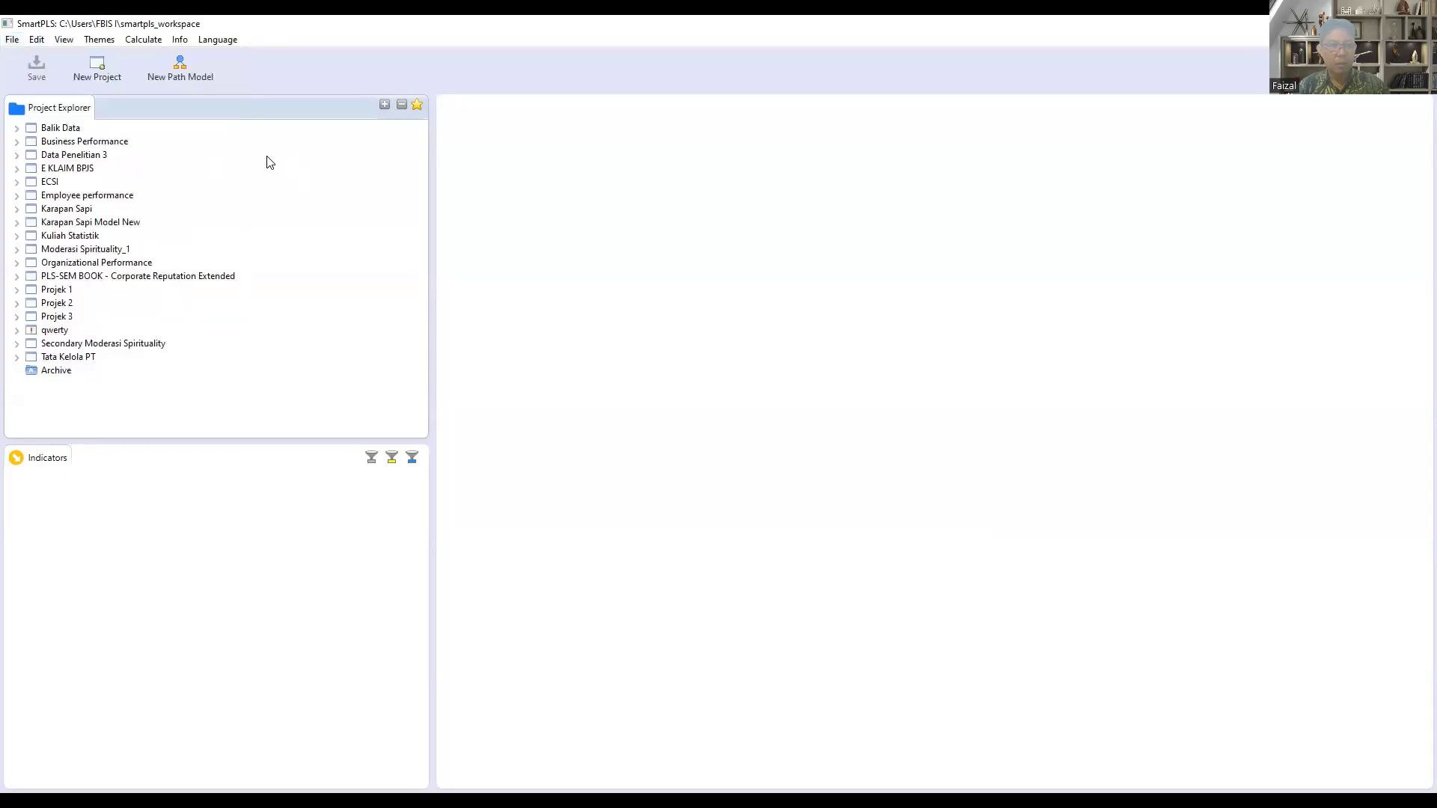
{"action": "left_click", "coordinate": [101, 68]}
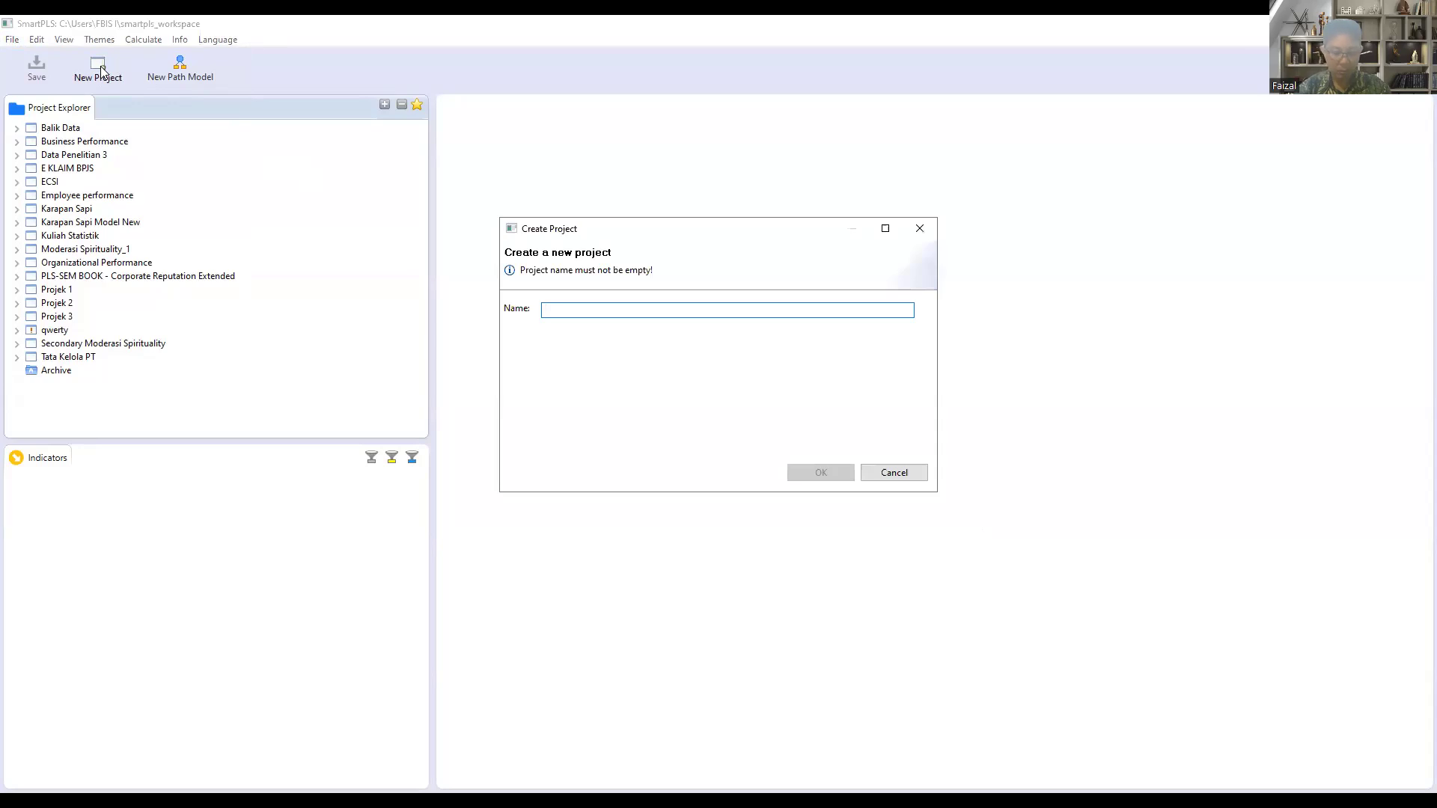
{"action": "type", "text": "Ka"}
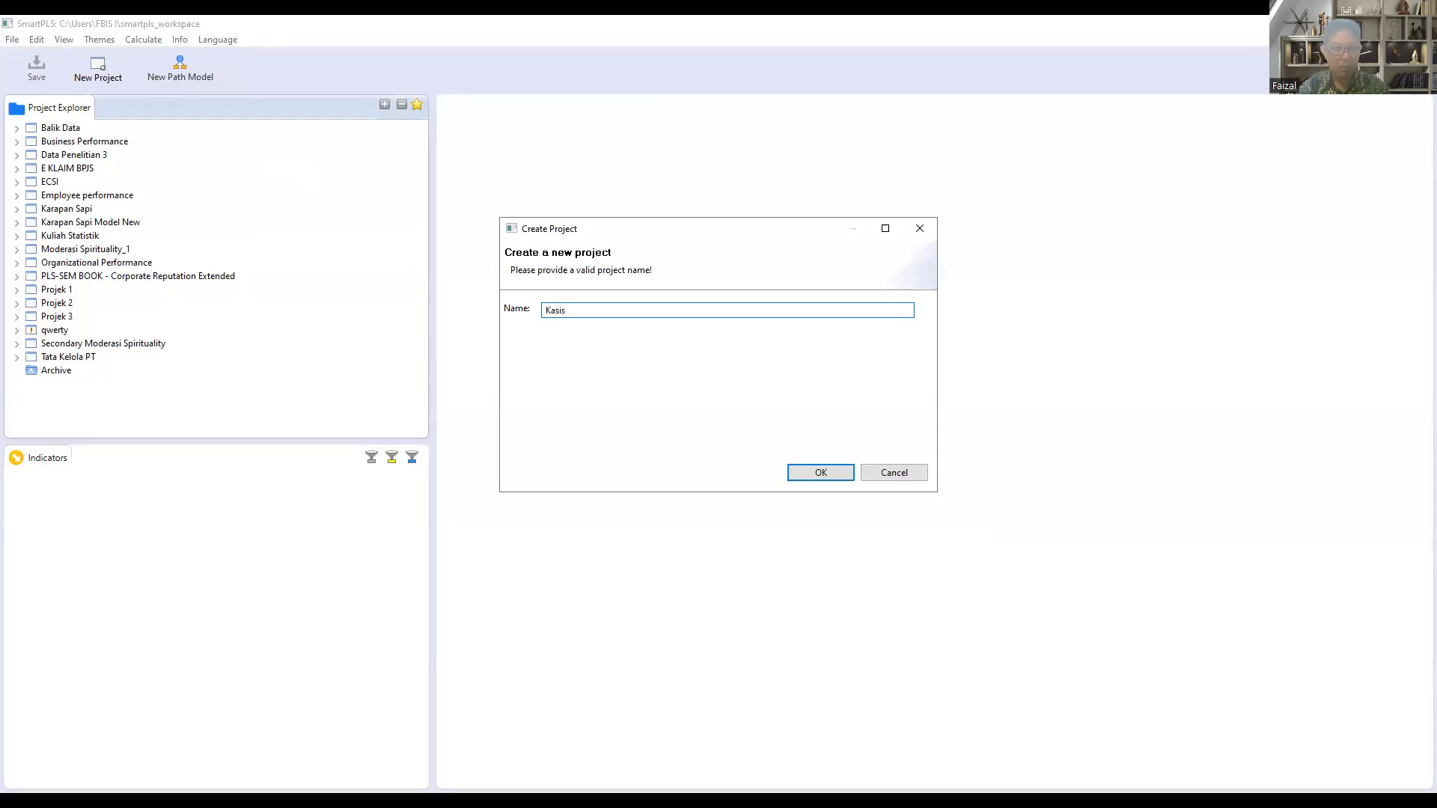
{"action": "type", "text": "sis"}
{"action": "key", "text": "BackSpace"}
{"action": "key", "text": "BackSpace"}
{"action": "type", "text": "us1"}
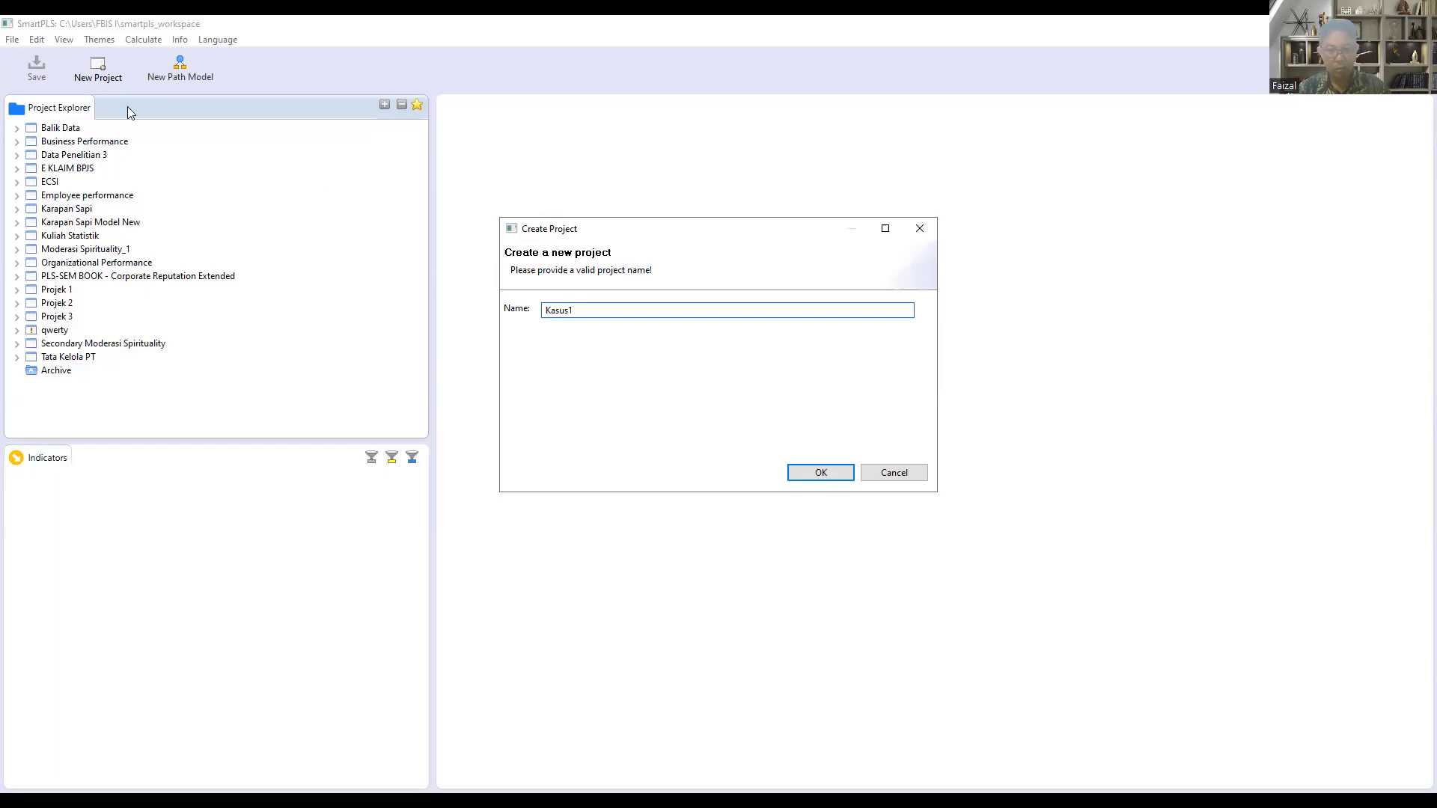
{"action": "left_click", "coordinate": [840, 480]}
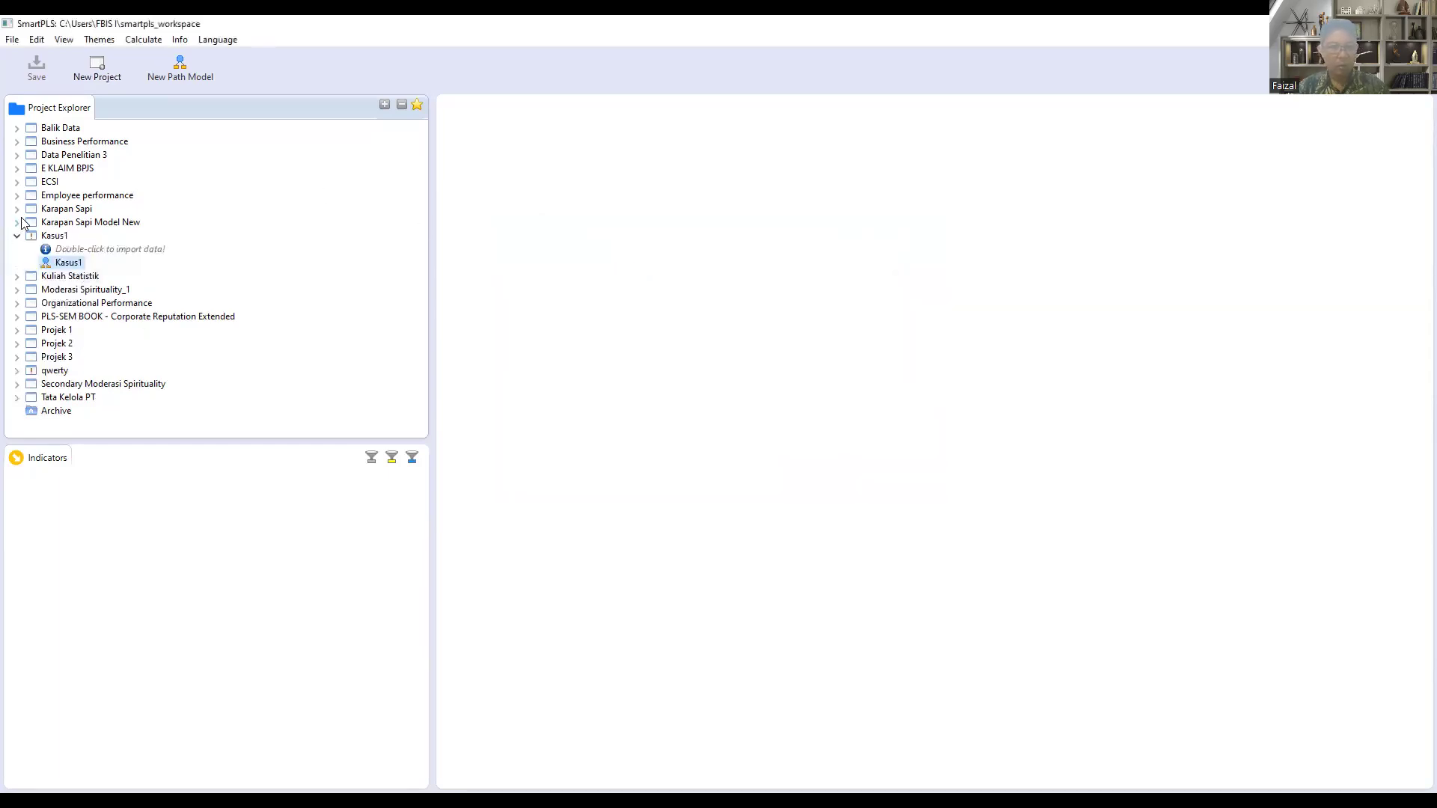
Step: Import Kasus1.csv from F:\2024\Amikom\Mengajar 2024 Genap\Statistik 2\Materi Stlh UTS\CD\Pert 14 into the Kasus1 project as Kasus1
{"action": "left_click", "coordinate": [118, 250]}
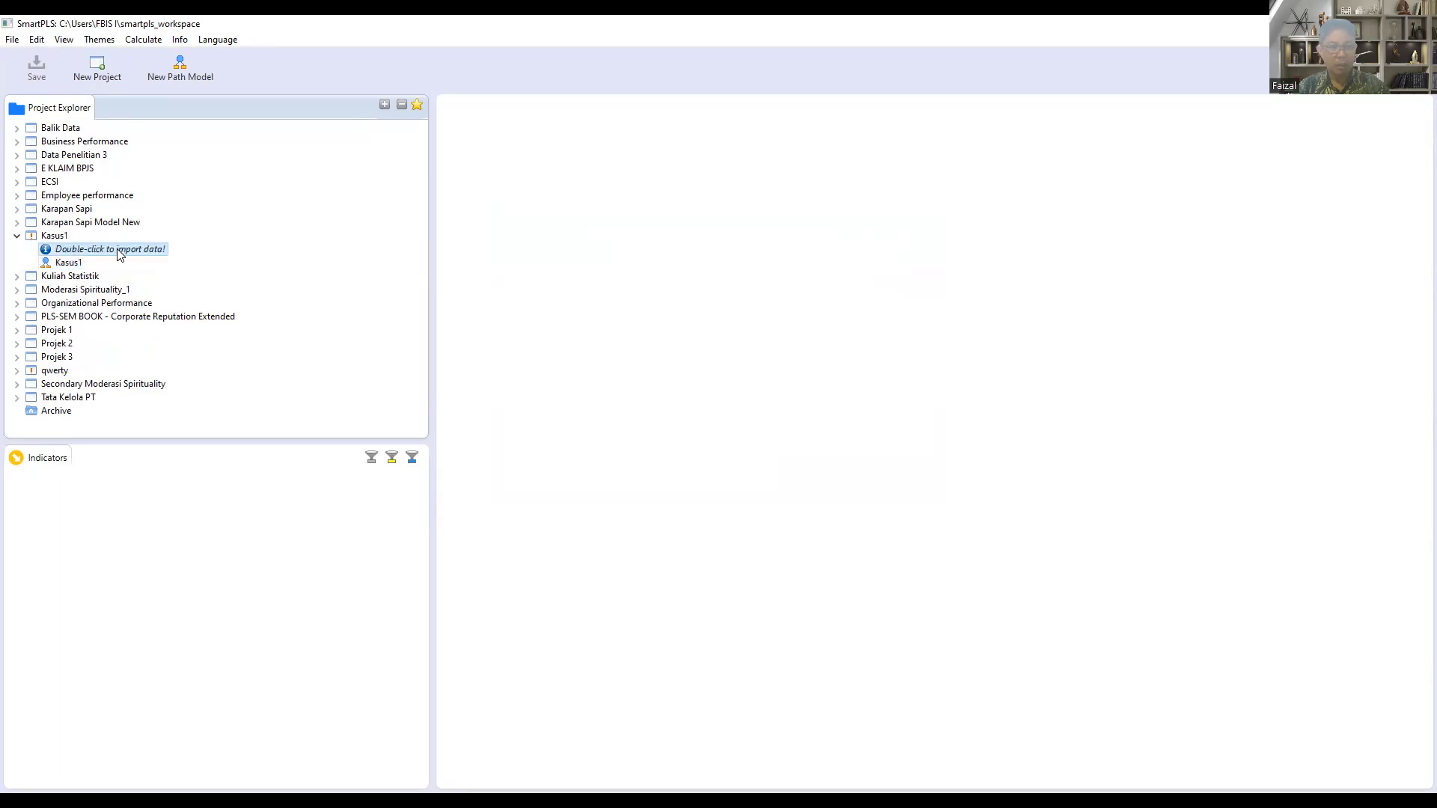
{"action": "double_click", "coordinate": [118, 249]}
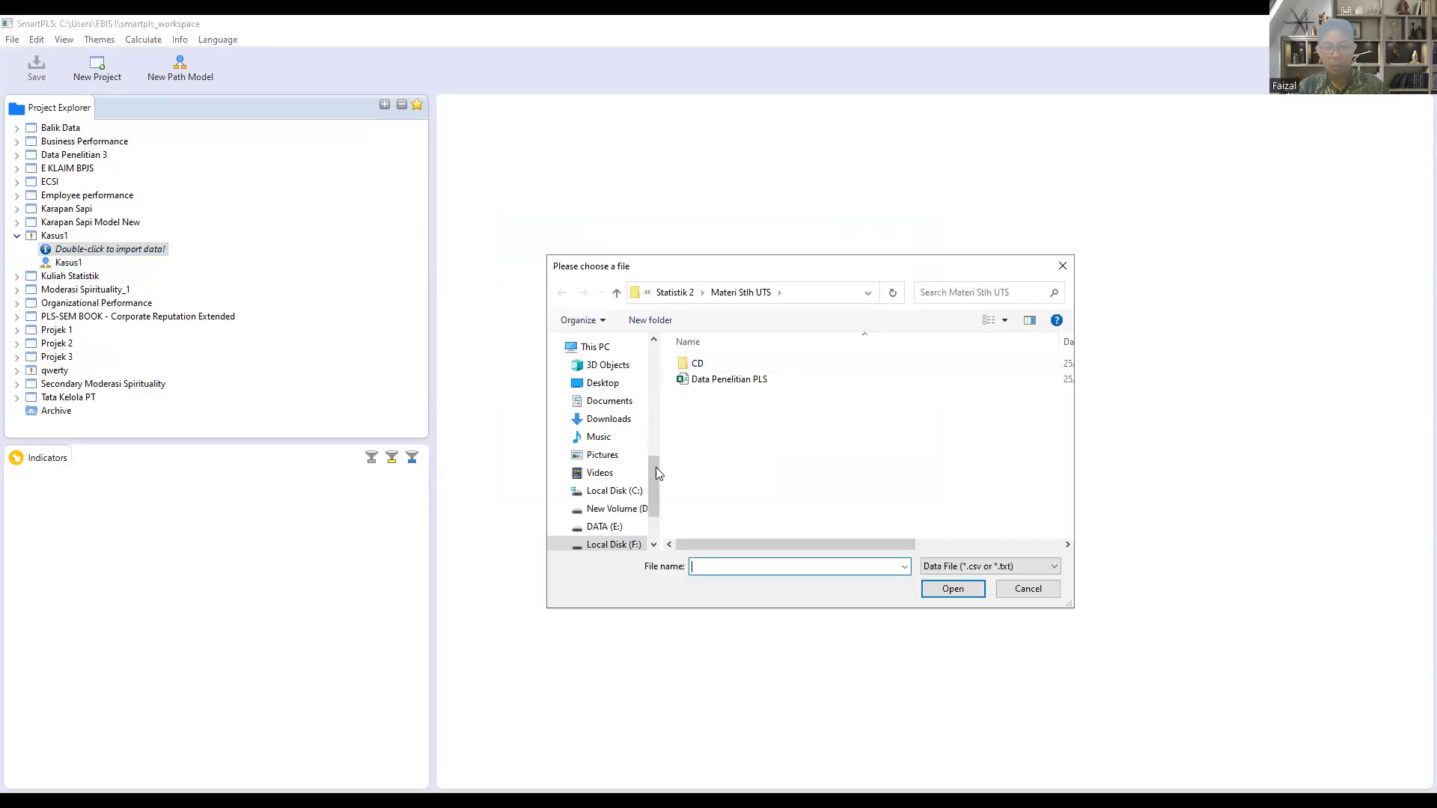
{"action": "left_click_drag", "start_coordinate": [656, 470], "coordinate": [656, 496]}
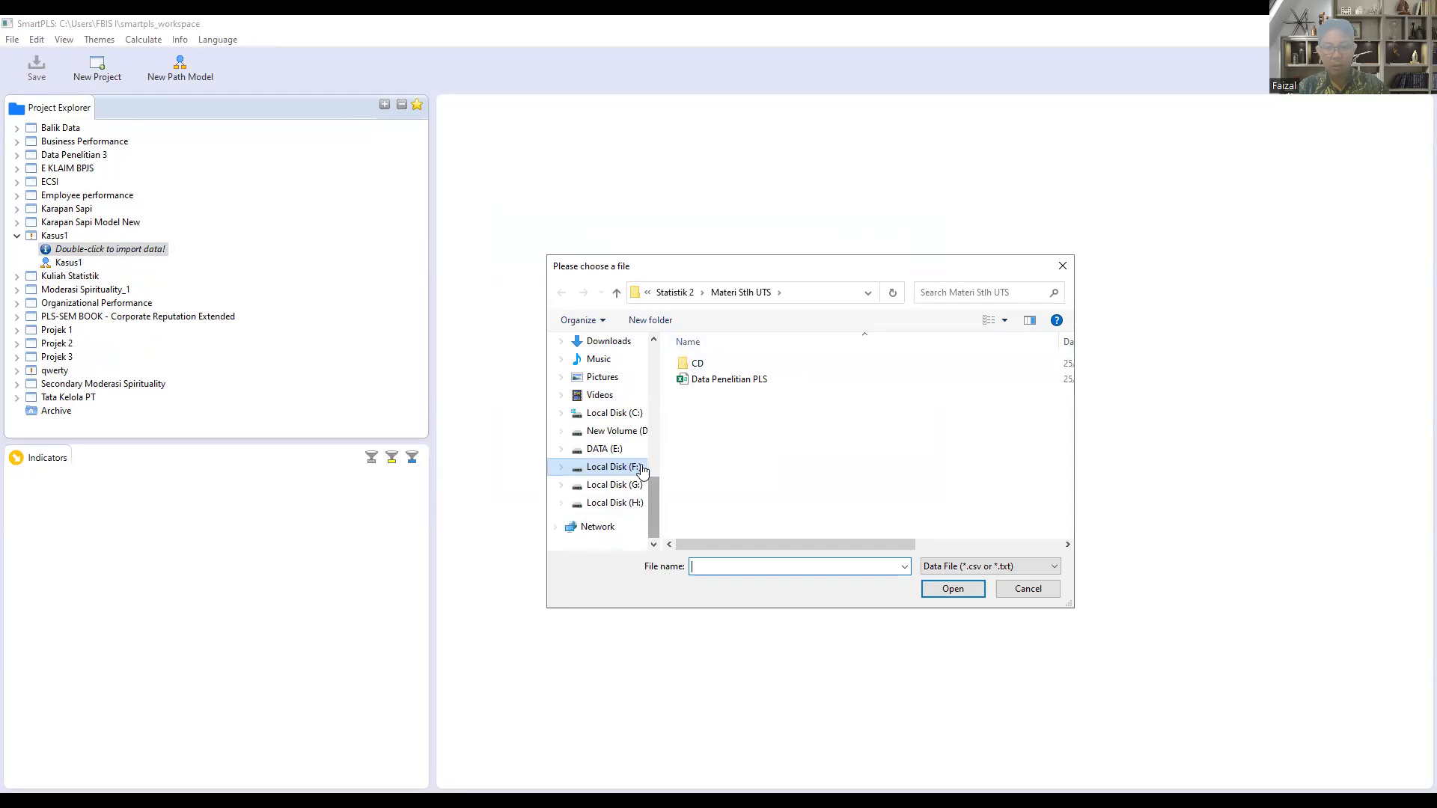
{"action": "left_click", "coordinate": [637, 466]}
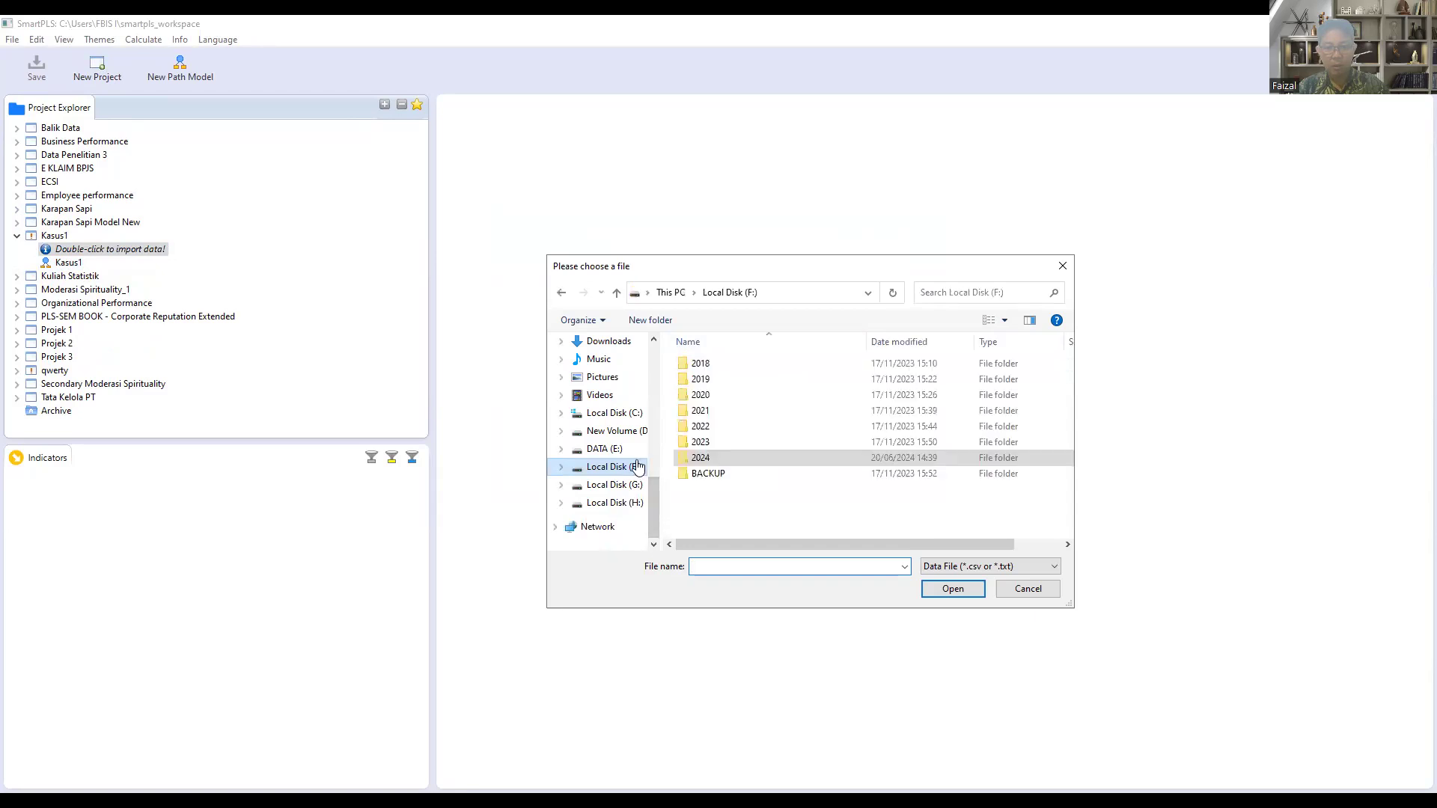
{"action": "double_click", "coordinate": [702, 457]}
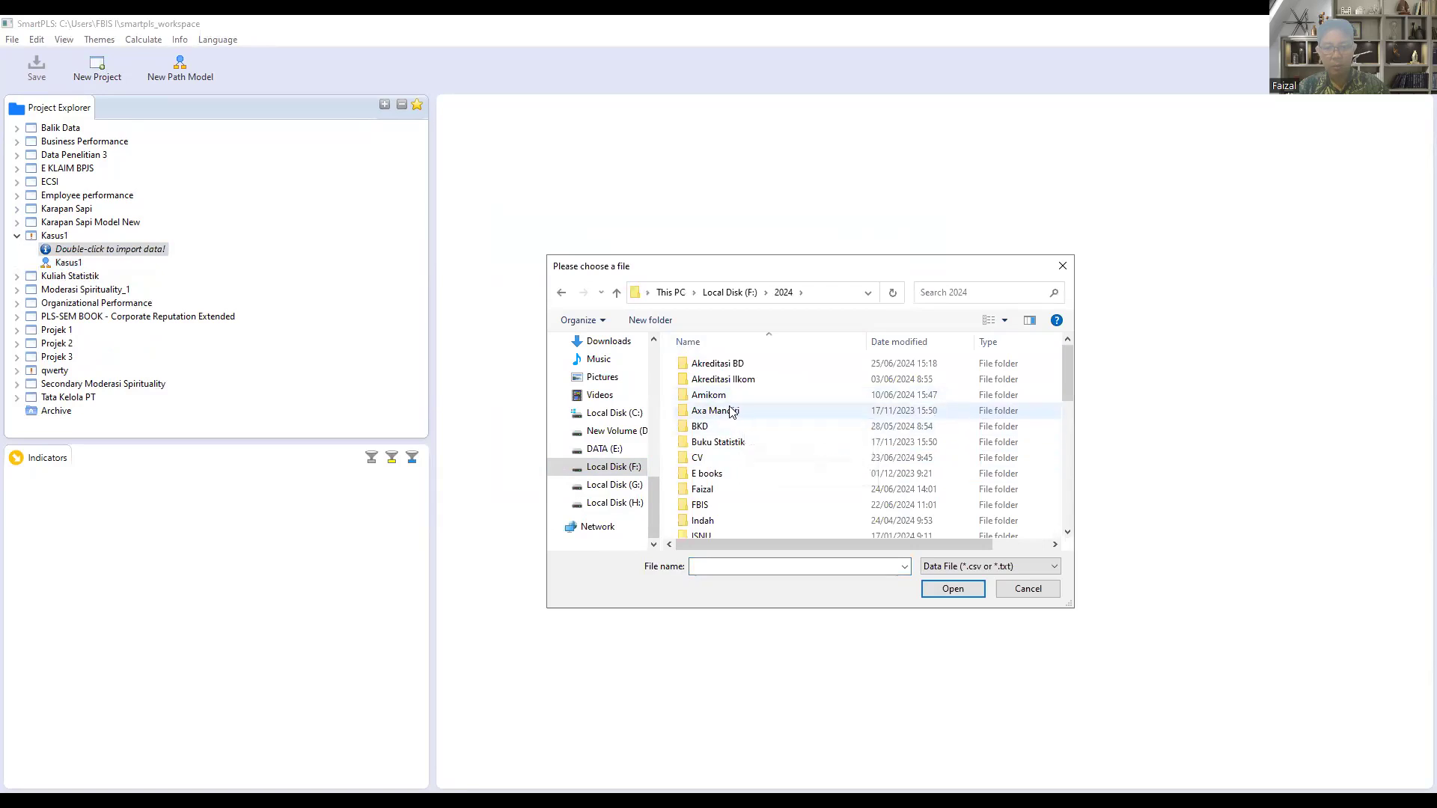
{"action": "double_click", "coordinate": [708, 395]}
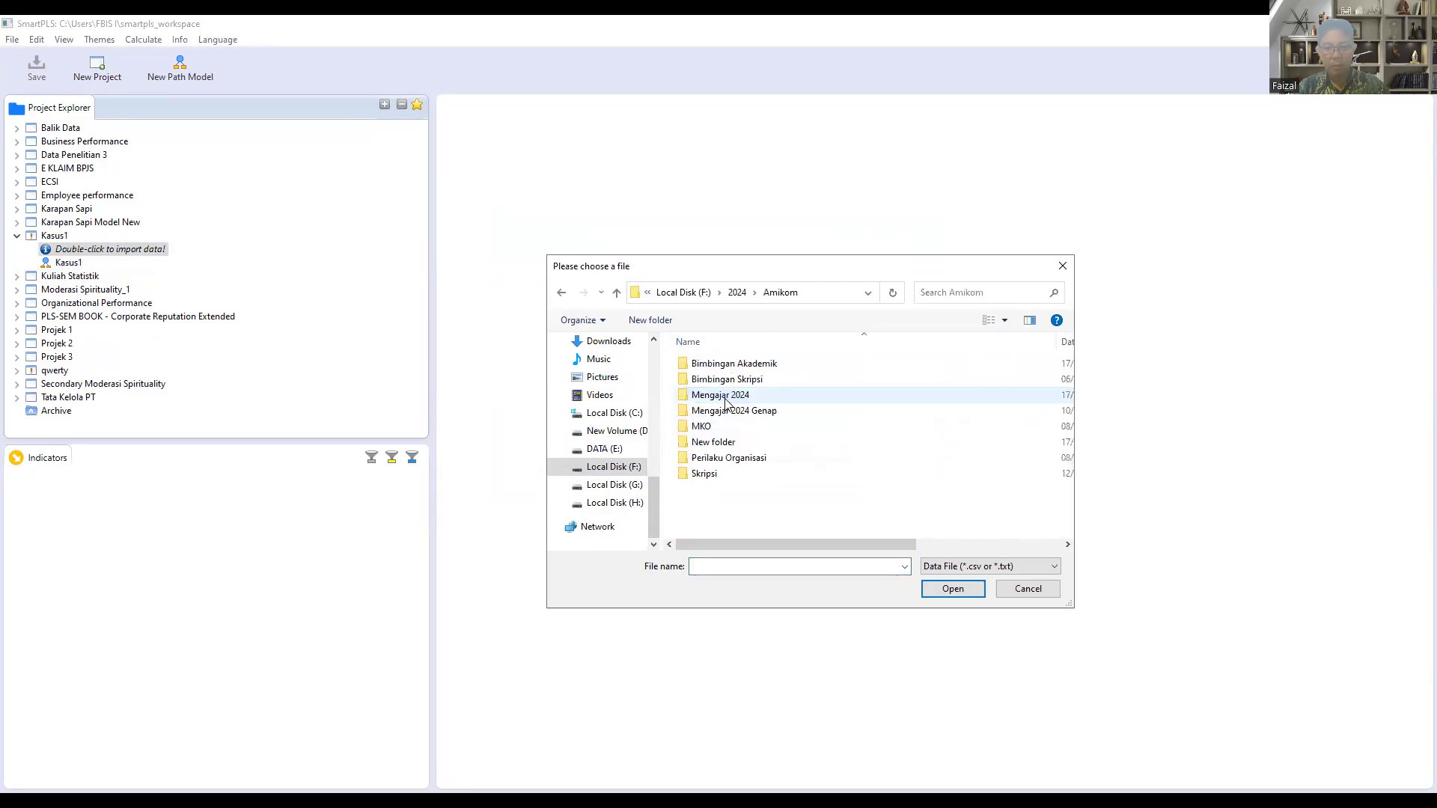
{"action": "double_click", "coordinate": [737, 413]}
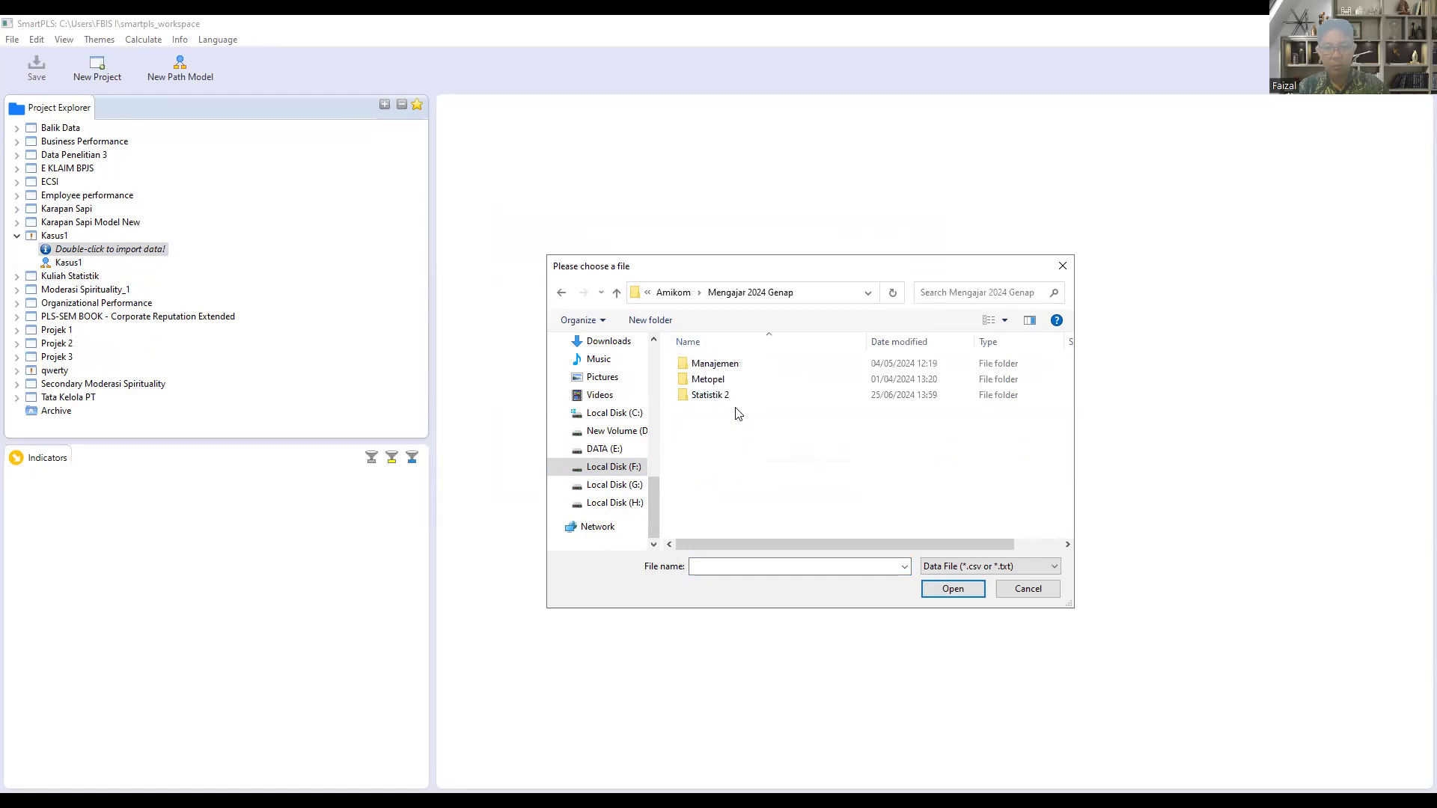
{"action": "left_click", "coordinate": [730, 400]}
{"action": "double_click", "coordinate": [729, 400]}
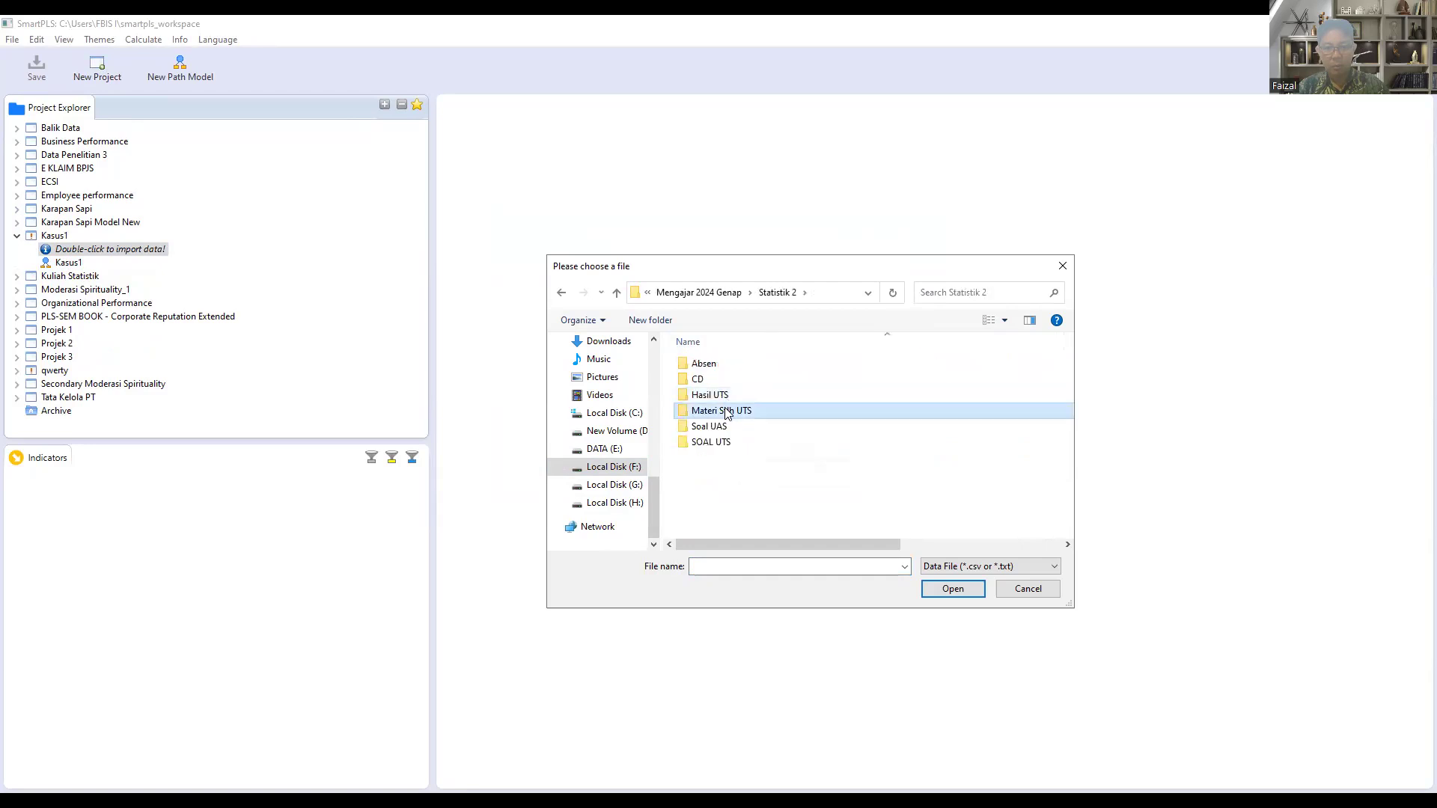
{"action": "double_click", "coordinate": [732, 410]}
{"action": "left_click", "coordinate": [698, 369]}
{"action": "double_click", "coordinate": [698, 368]}
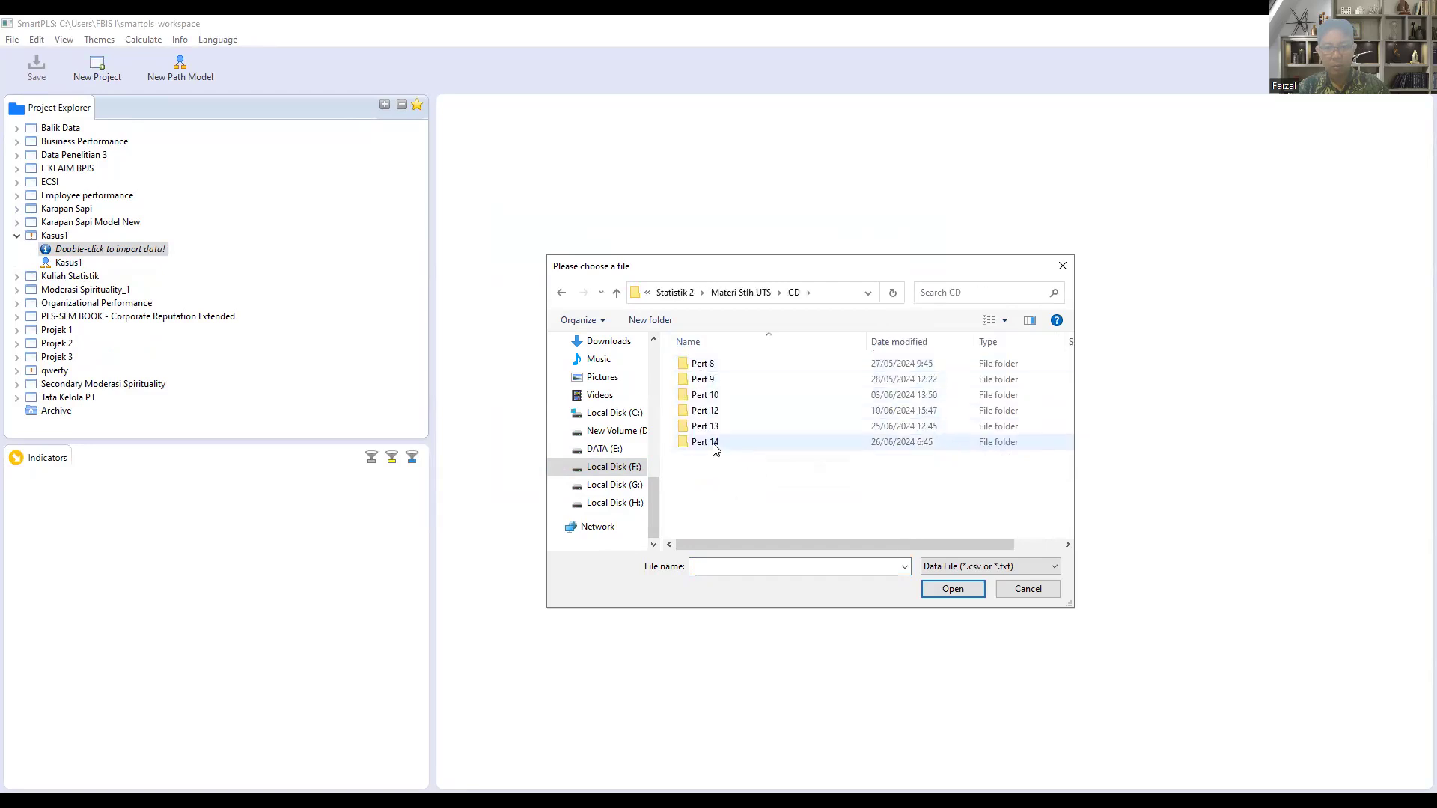
{"action": "double_click", "coordinate": [713, 442]}
{"action": "double_click", "coordinate": [704, 381]}
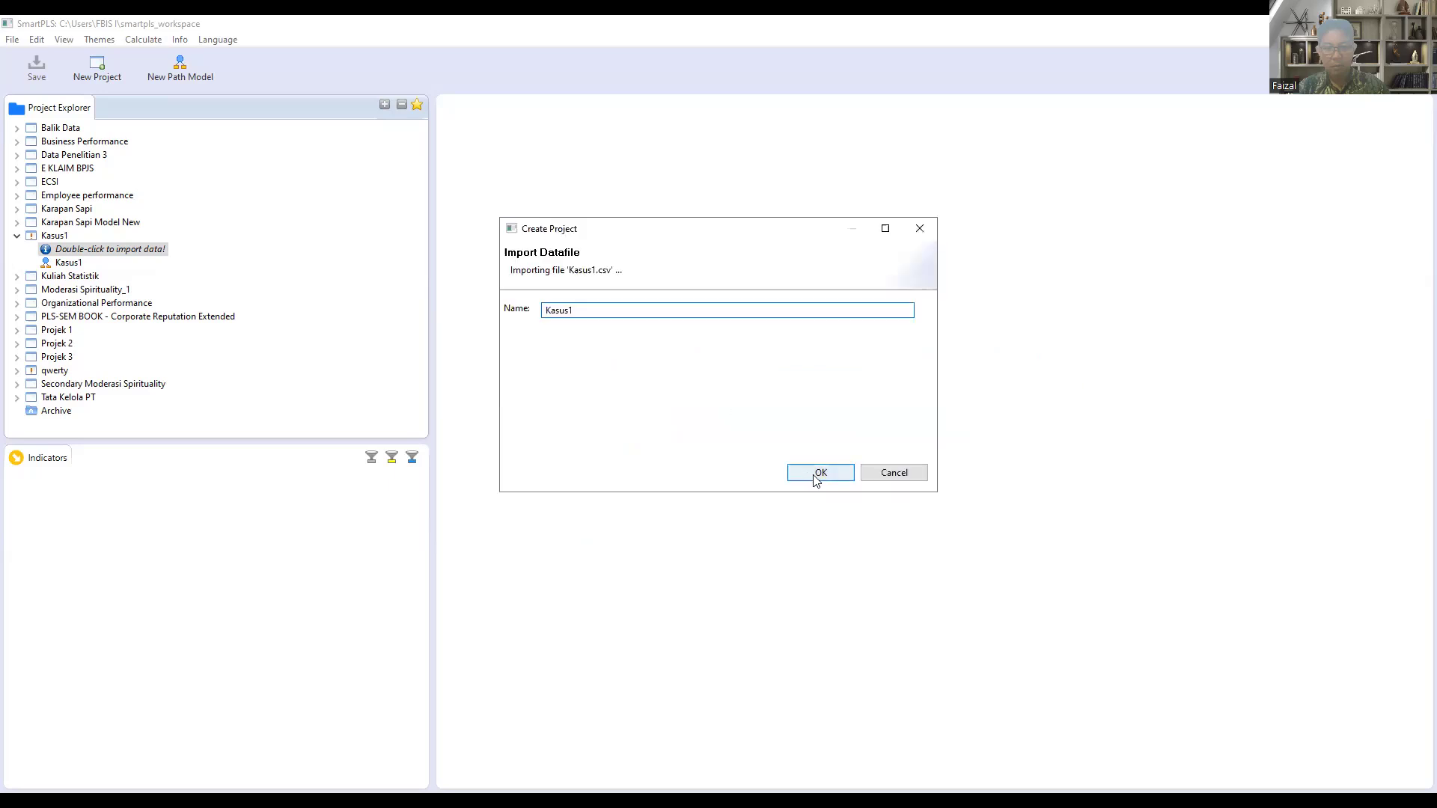
{"action": "left_click", "coordinate": [819, 473]}
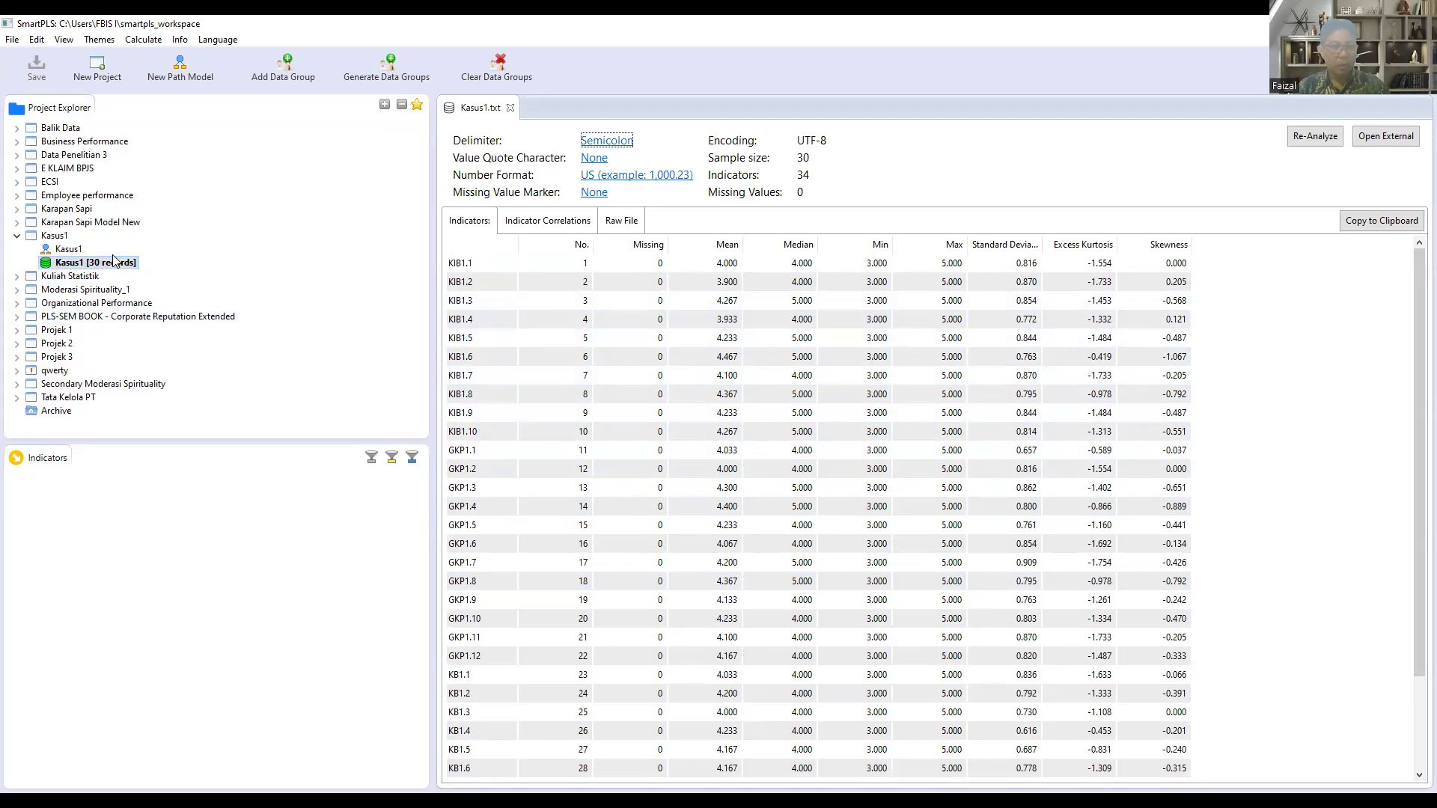
Step: Open the Kasus1 path model for editing and hide the formatting palette beside the canvas
{"action": "left_click", "coordinate": [73, 251]}
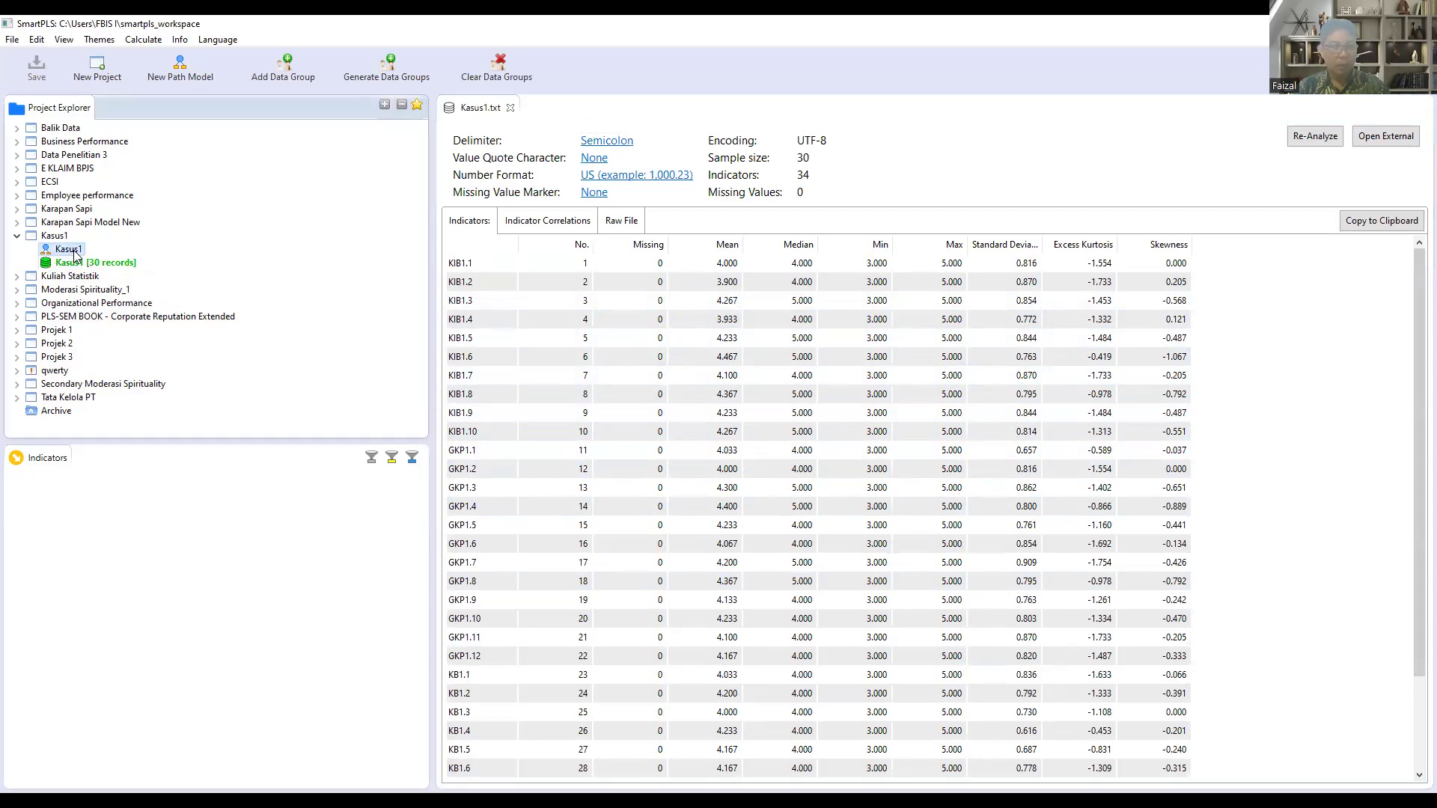
{"action": "double_click", "coordinate": [69, 250]}
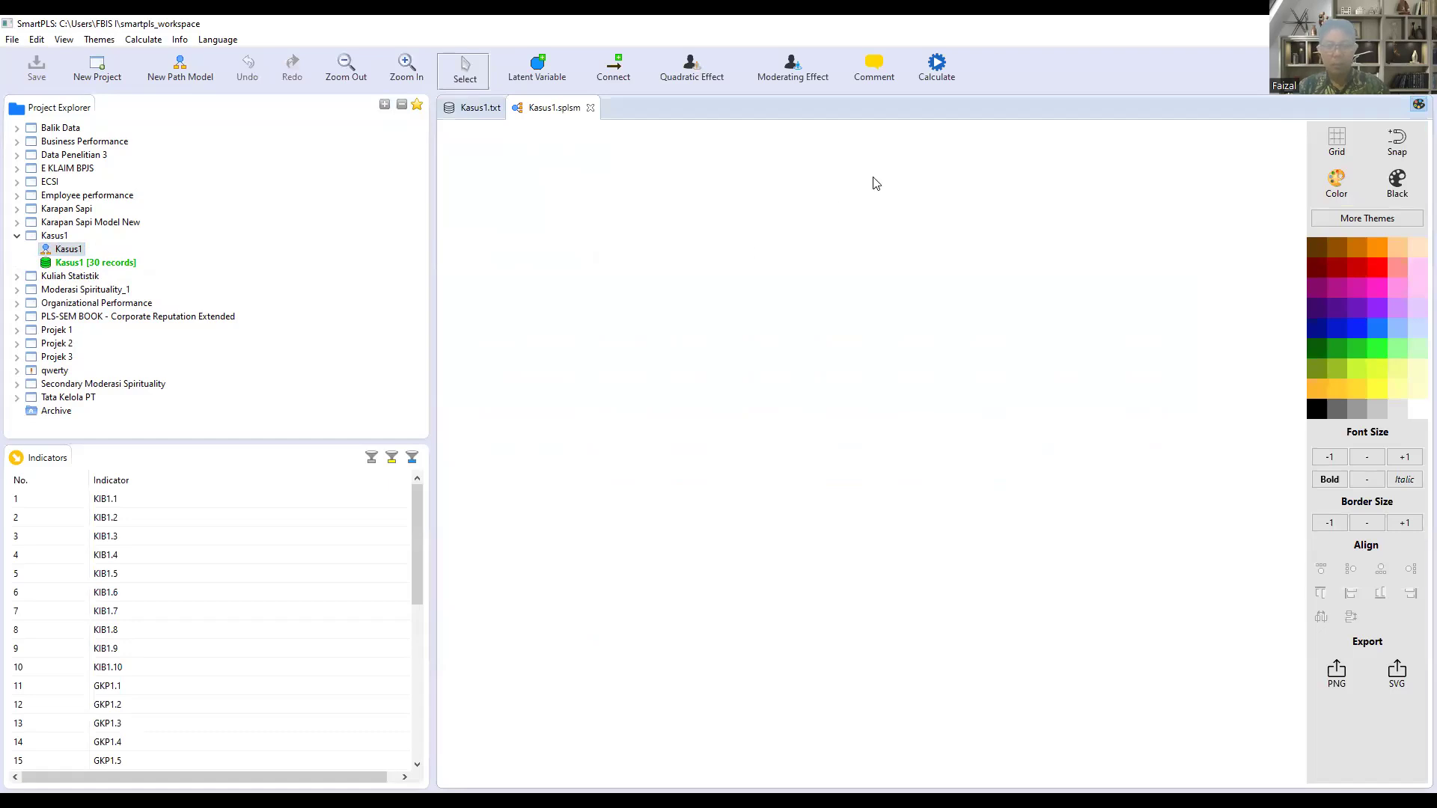
{"action": "left_click", "coordinate": [1416, 108]}
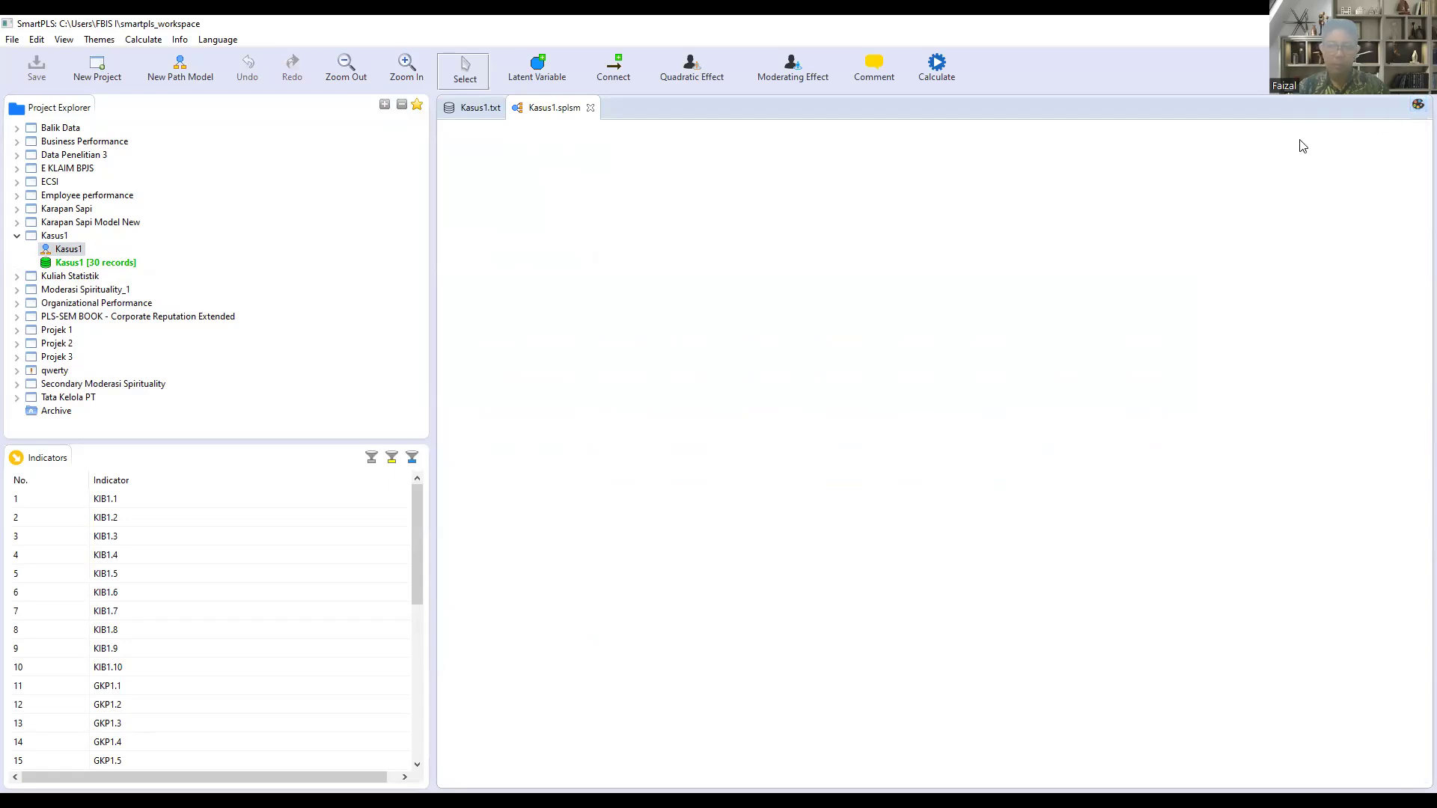
Step: Place three latent variables on the canvas: two stacked on the left side and one midway between them on the right
{"action": "left_click", "coordinate": [537, 65]}
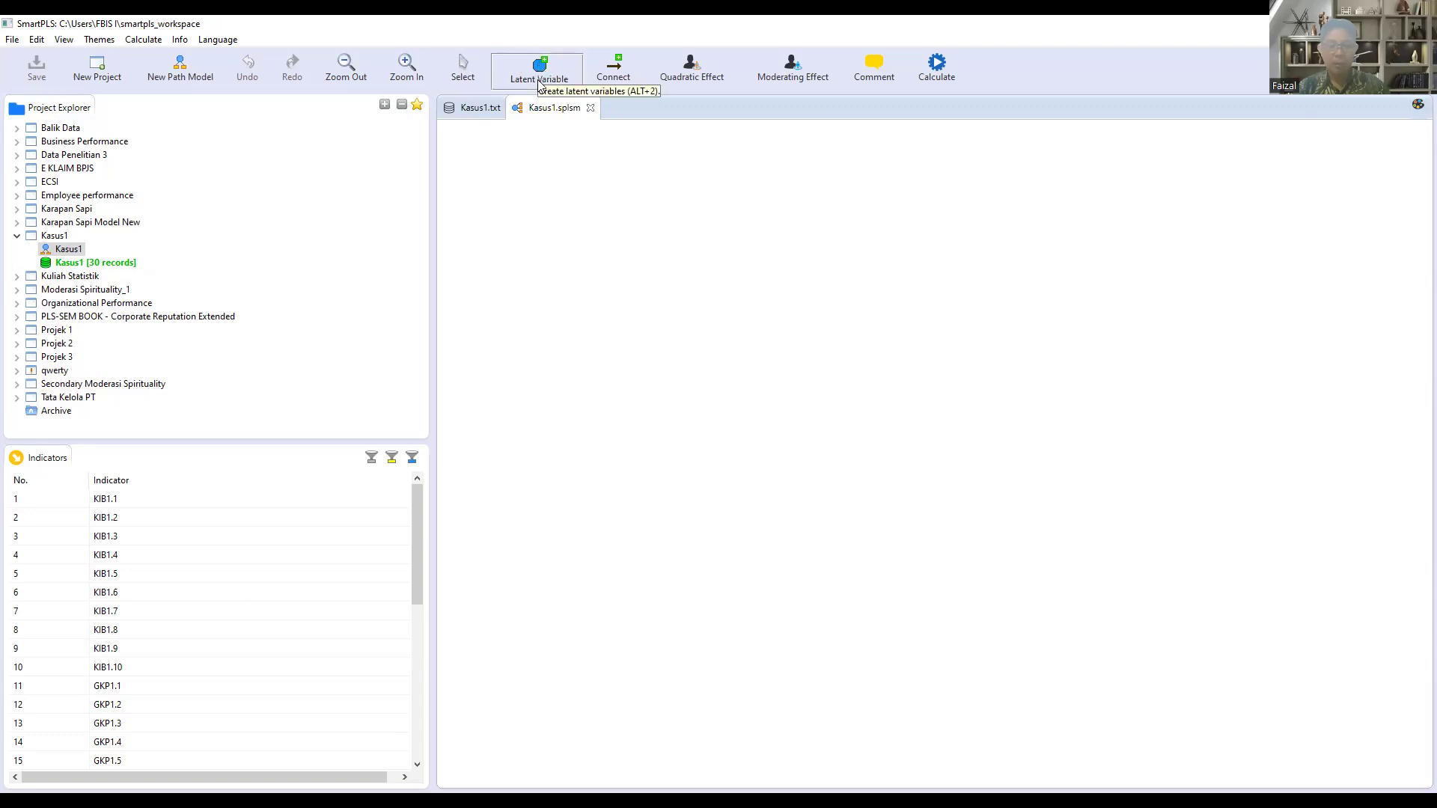
{"action": "left_click", "coordinate": [652, 304]}
{"action": "left_click", "coordinate": [669, 542]}
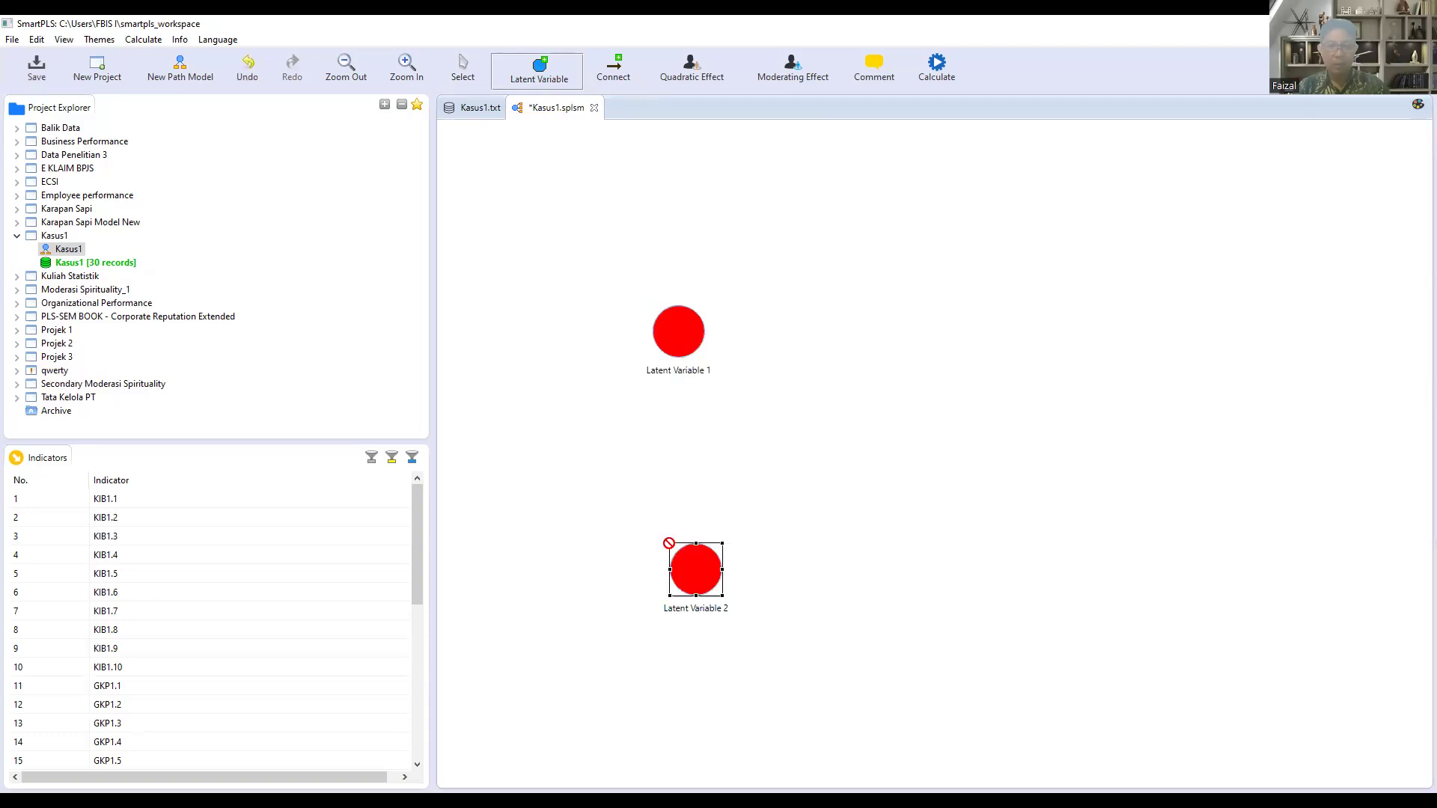
{"action": "left_click", "coordinate": [1031, 440]}
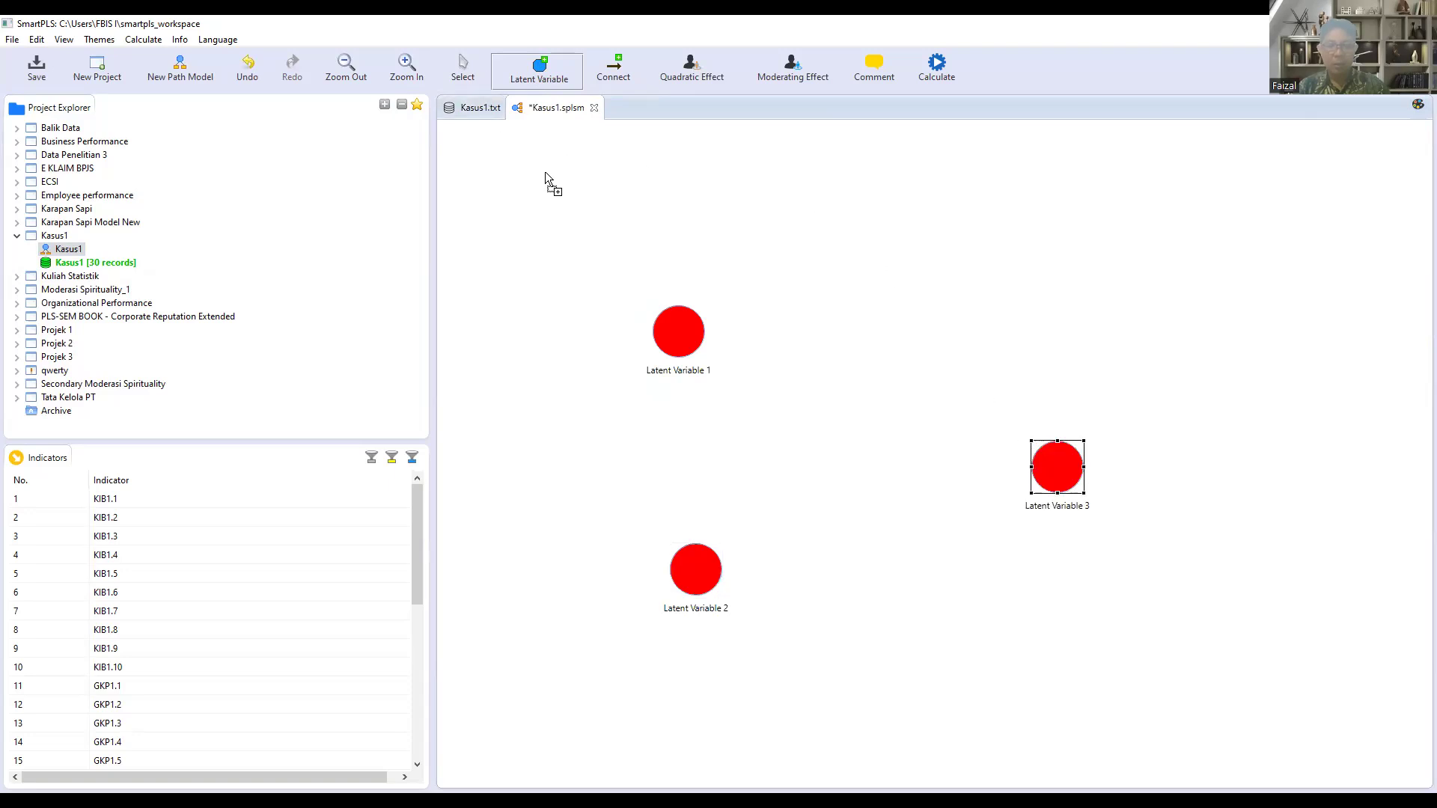
Step: Spread the three latent variables farther apart, moving the left pair outward vertically and the third one slightly up and right
{"action": "left_click", "coordinate": [464, 70]}
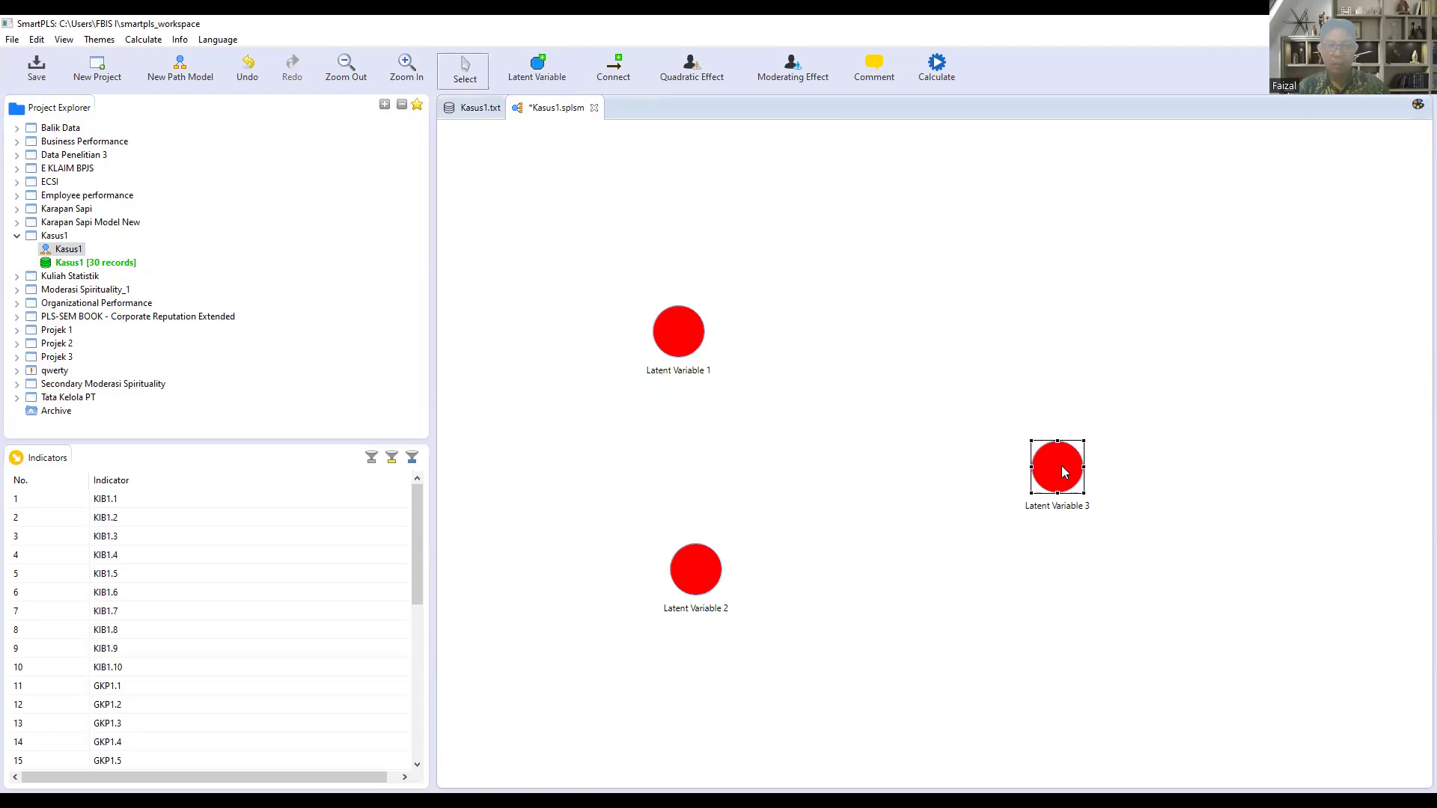
{"action": "left_click_drag", "start_coordinate": [1061, 473], "coordinate": [1063, 454]}
{"action": "left_click_drag", "start_coordinate": [696, 577], "coordinate": [656, 599]}
{"action": "left_click_drag", "start_coordinate": [683, 335], "coordinate": [668, 298]}
{"action": "left_click_drag", "start_coordinate": [1082, 461], "coordinate": [1087, 452]}
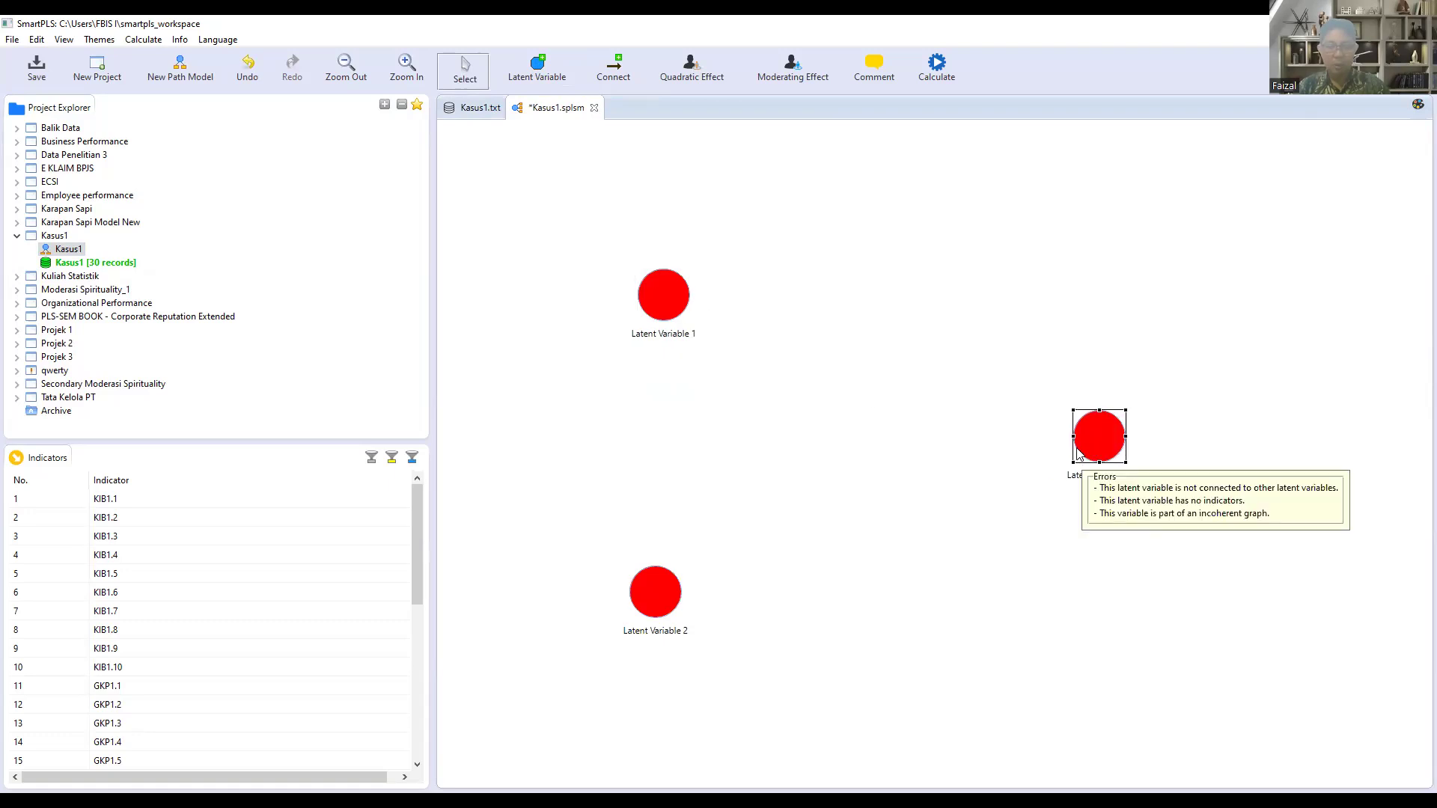
Step: Rename Latent Variable 1 to Komunikasi Interpersonal Bawahan
{"action": "left_click", "coordinate": [671, 310]}
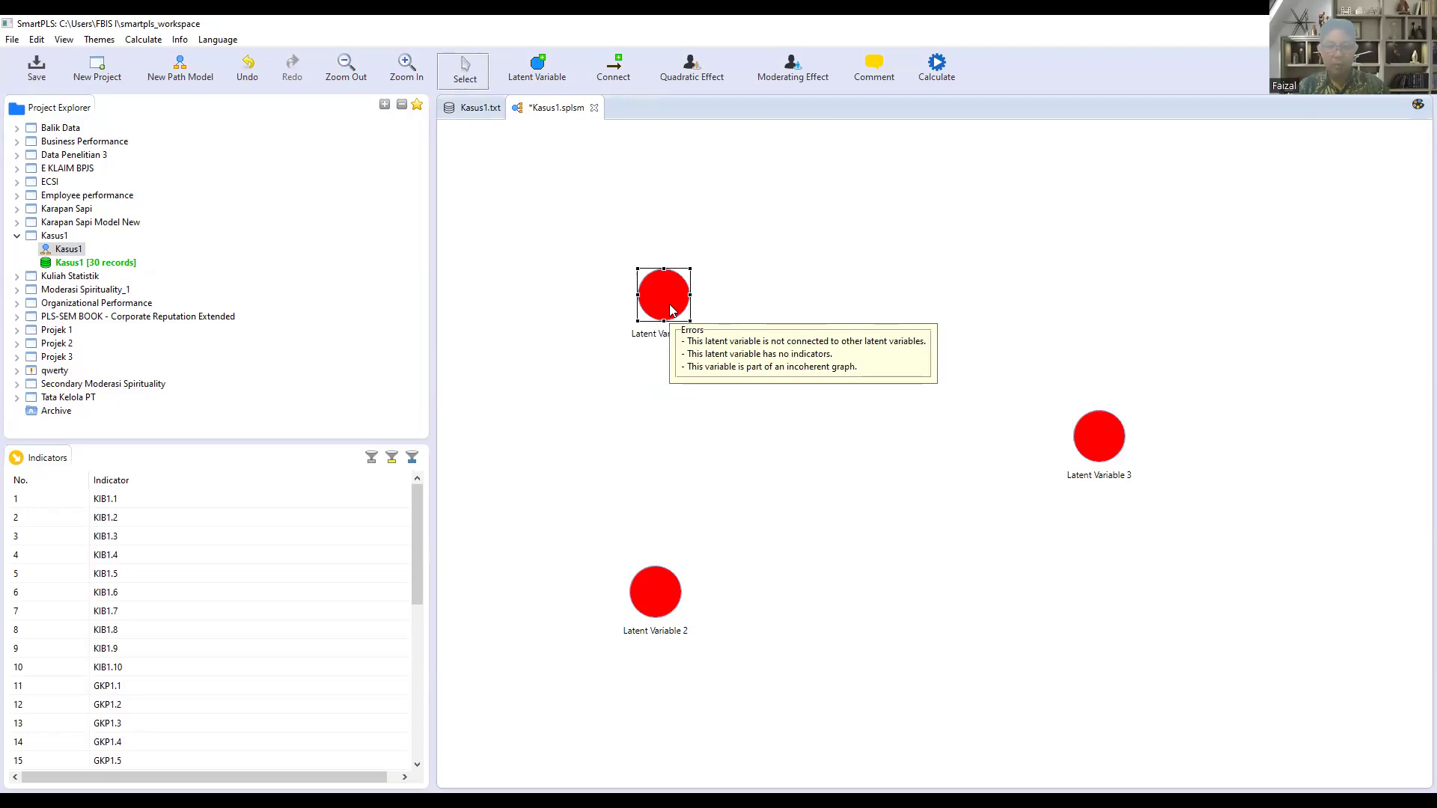
{"action": "right_click", "coordinate": [670, 310]}
{"action": "left_click", "coordinate": [705, 327]}
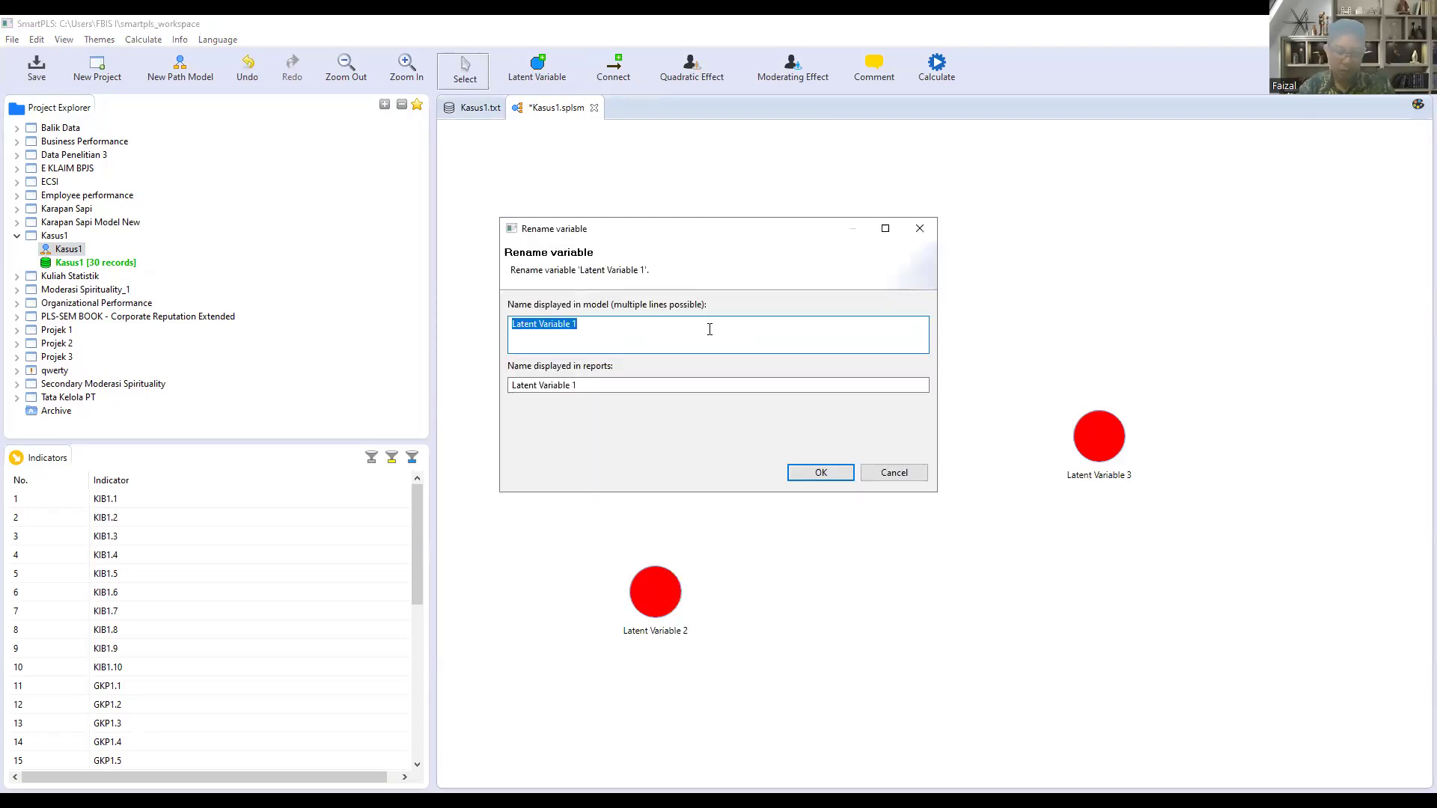
{"action": "type", "text": "Komu"}
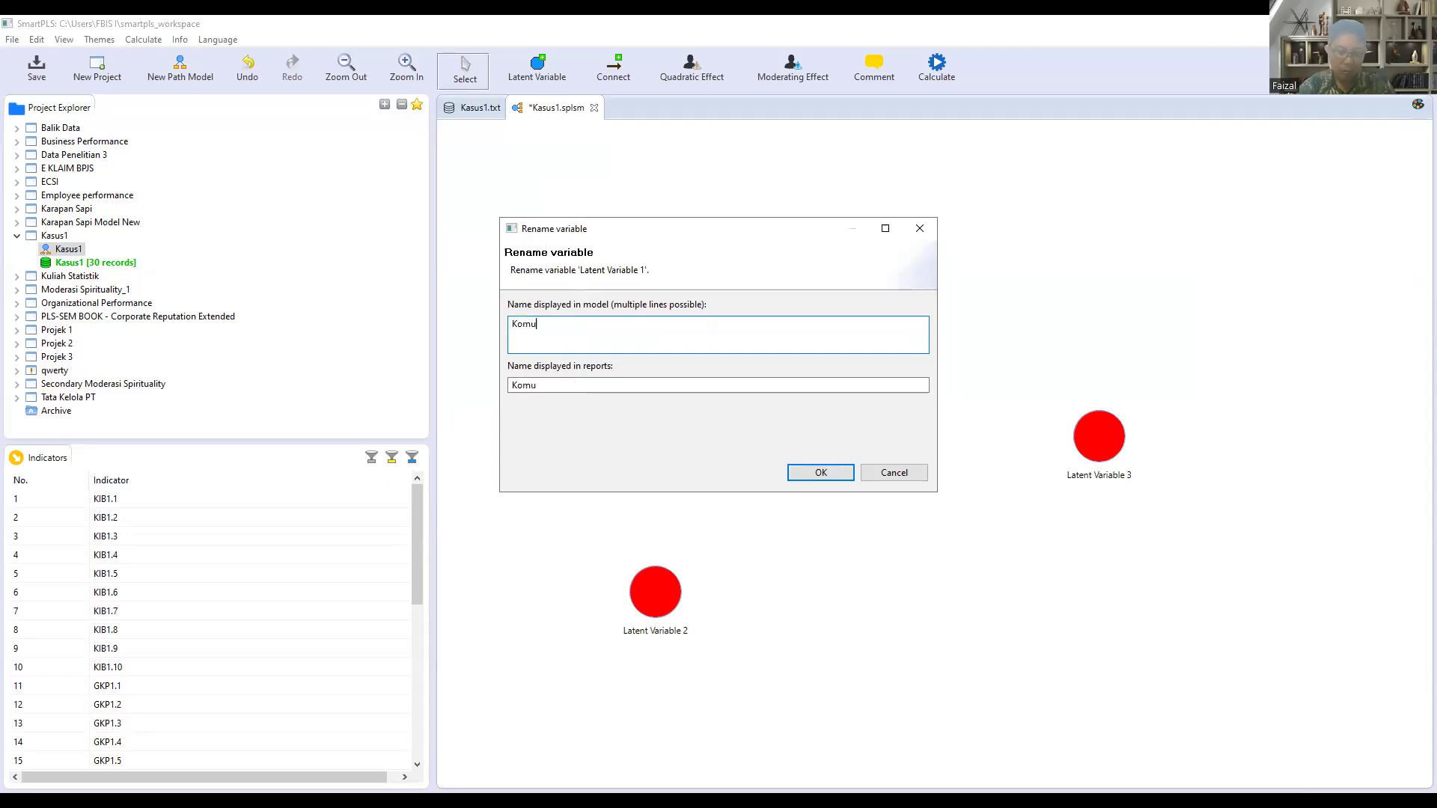
{"action": "type", "text": "nikasi Interpersonal Bawahan"}
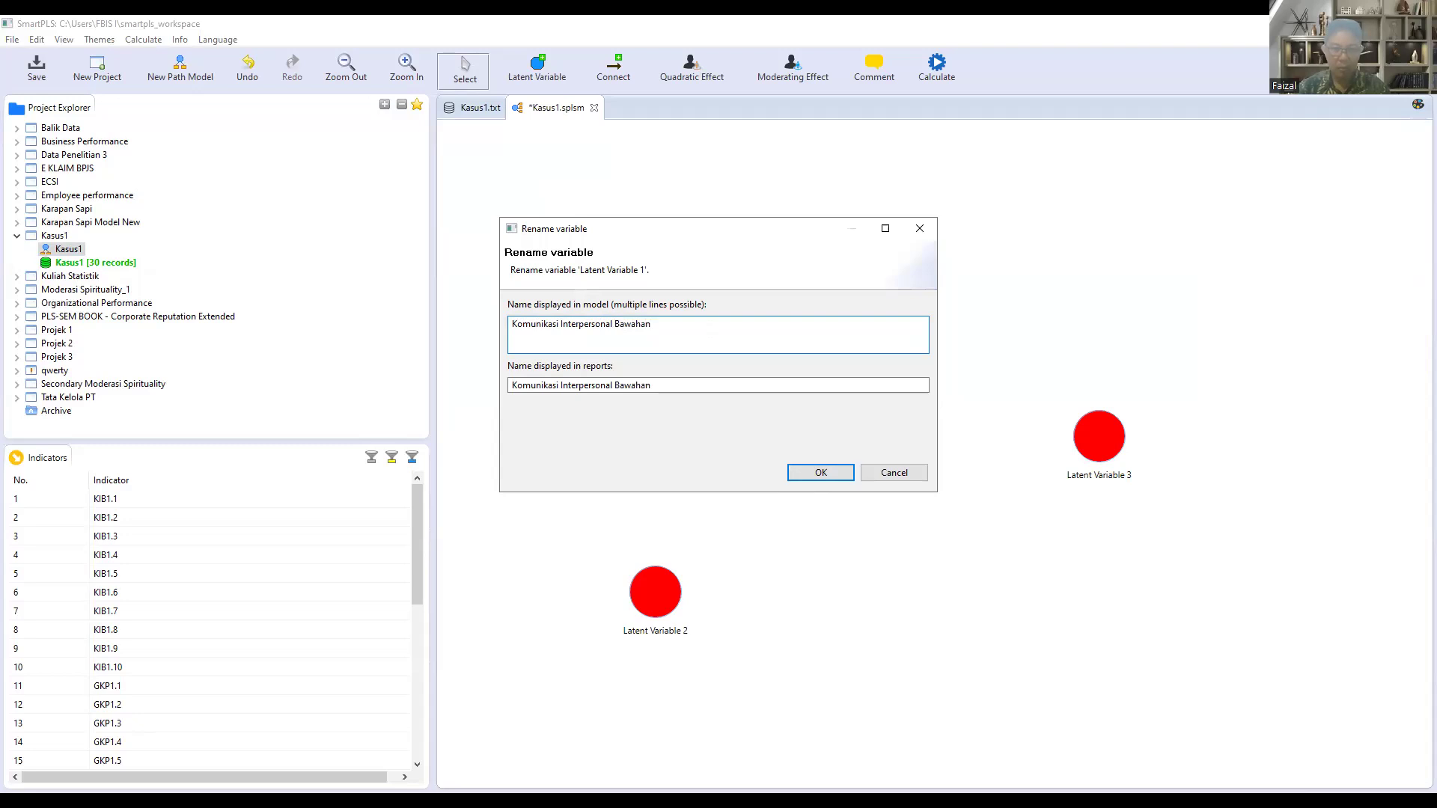
{"action": "left_click", "coordinate": [800, 479]}
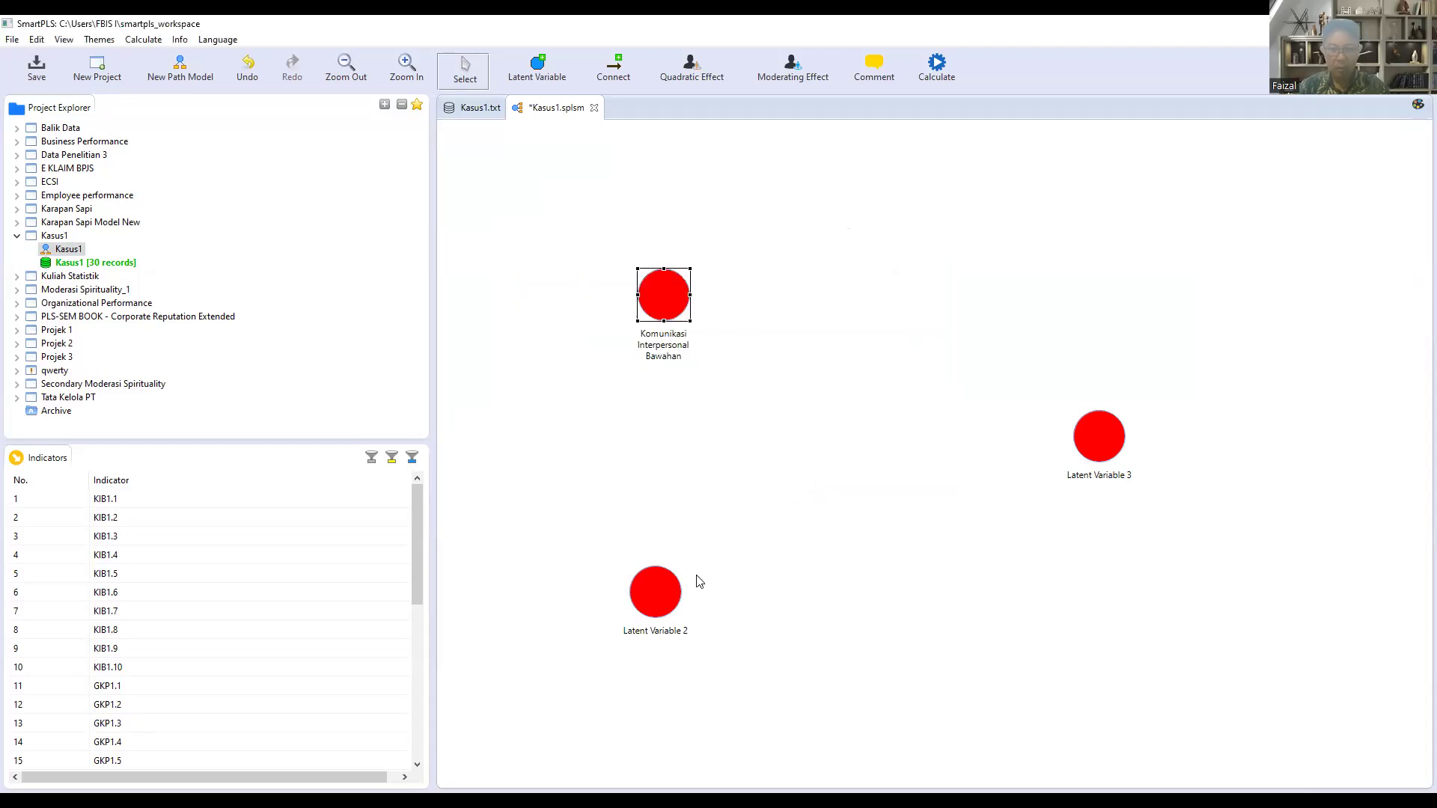
Step: Rename Latent Variable 2 to Gaya Komunikasi Pimpinan
{"action": "left_click", "coordinate": [669, 593]}
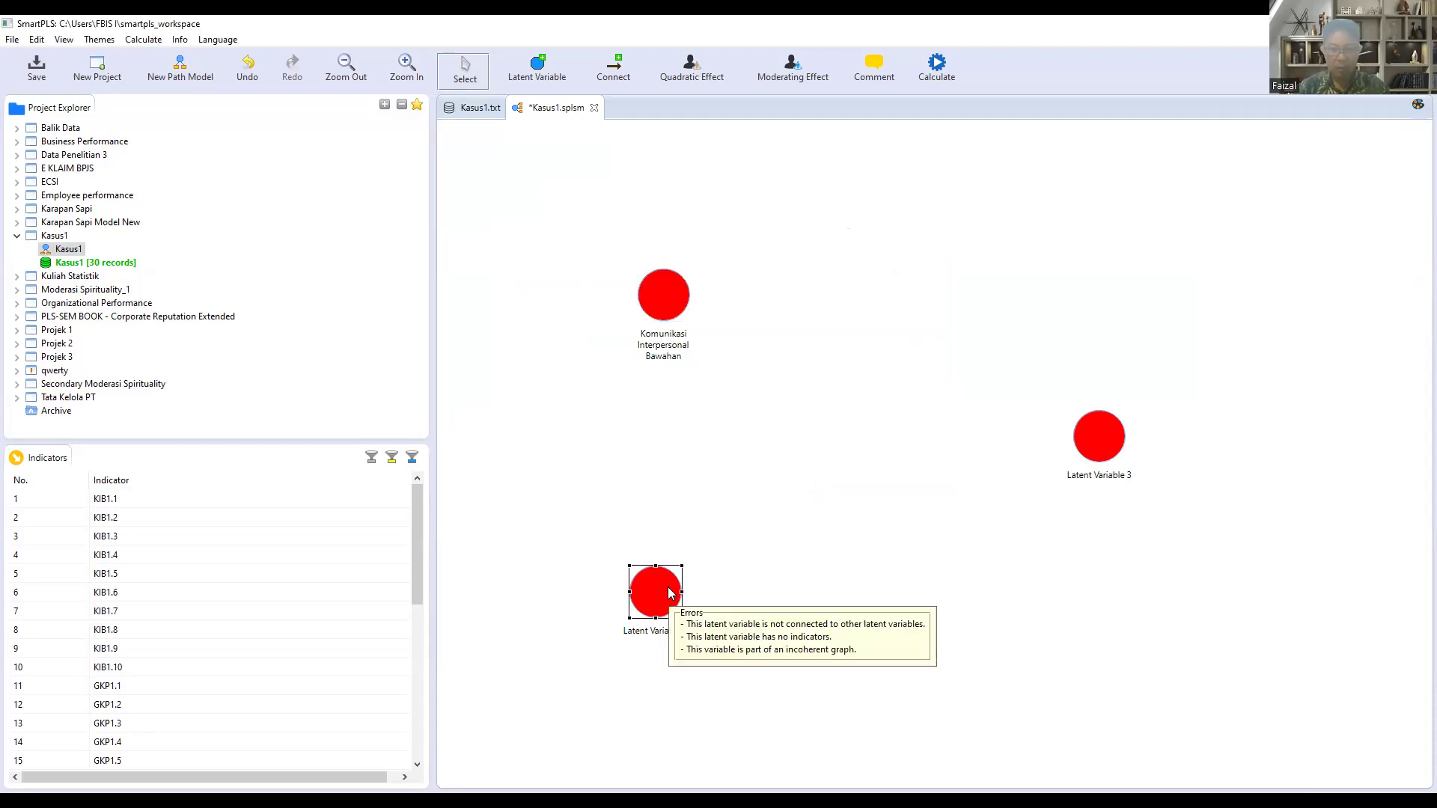
{"action": "right_click", "coordinate": [670, 593]}
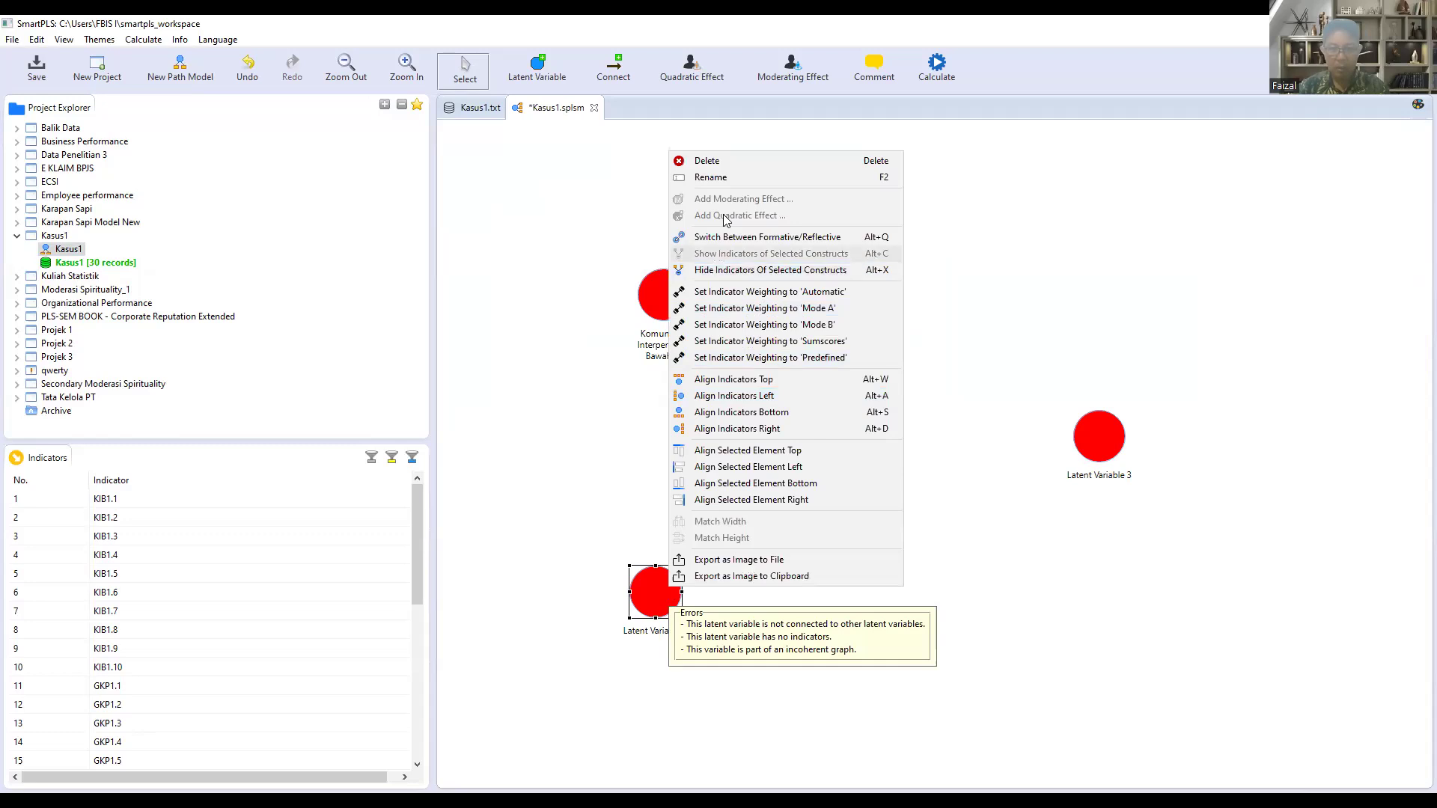
{"action": "left_click", "coordinate": [725, 178]}
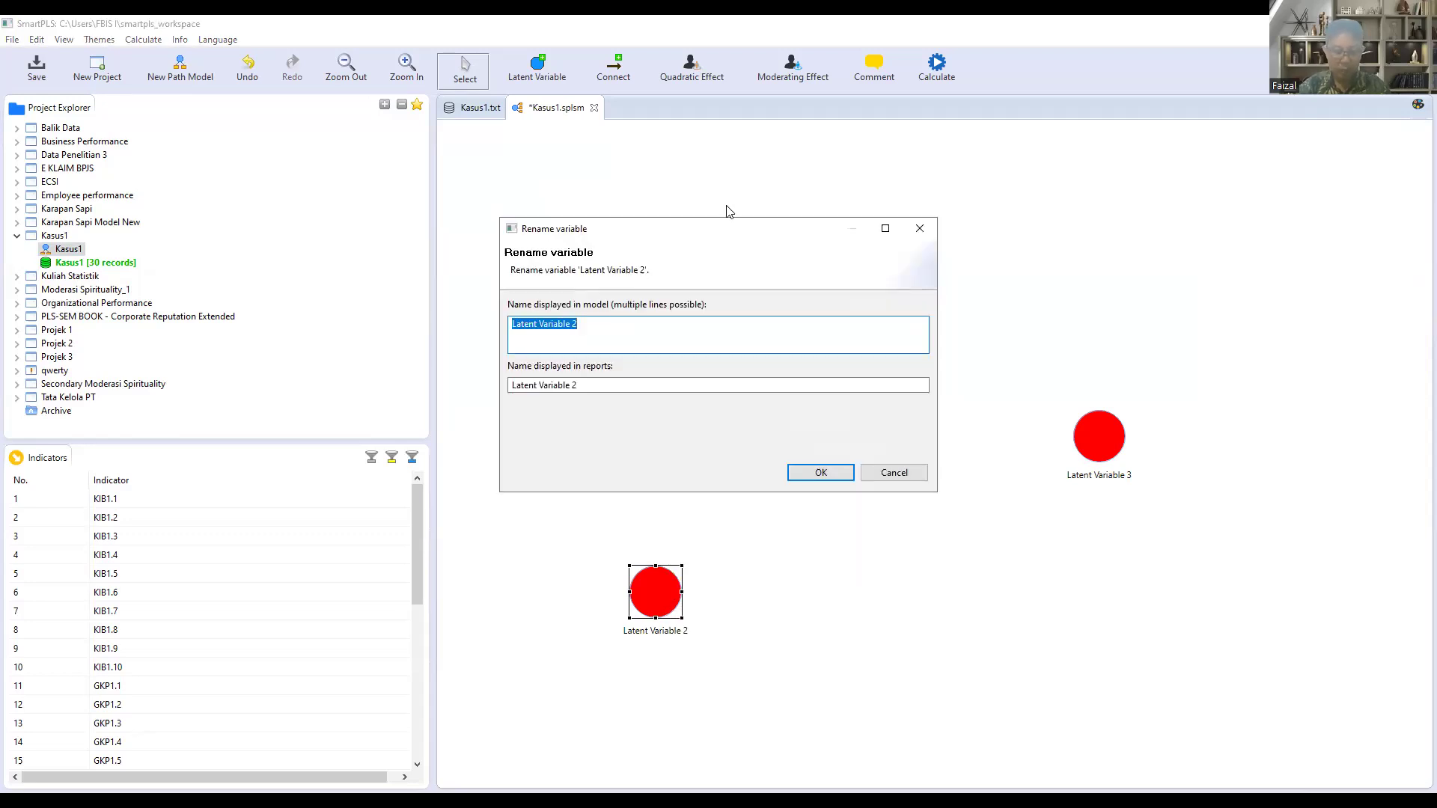
{"action": "type", "text": "Gaya"}
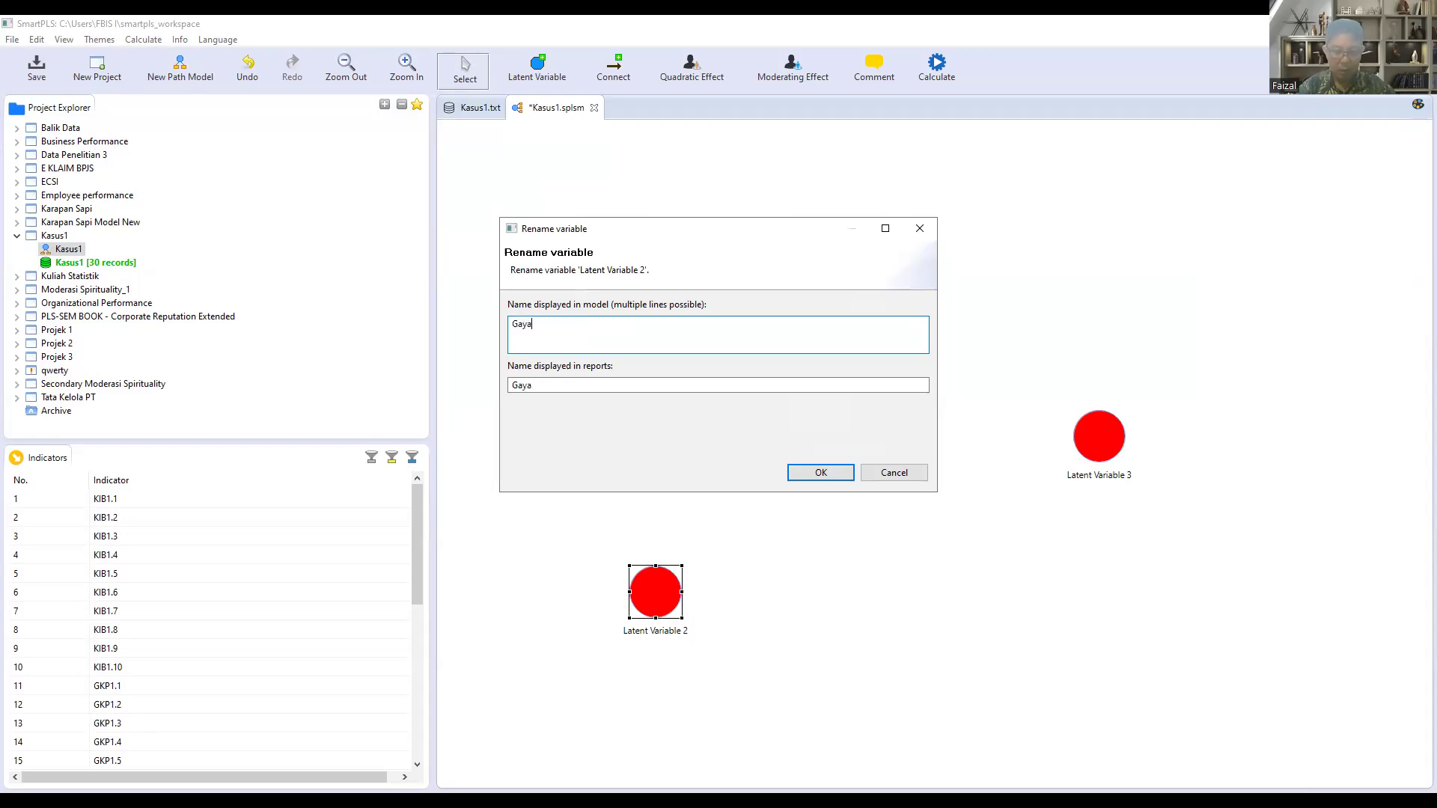
{"action": "type", "text": " Komunikasi Pimpinan"}
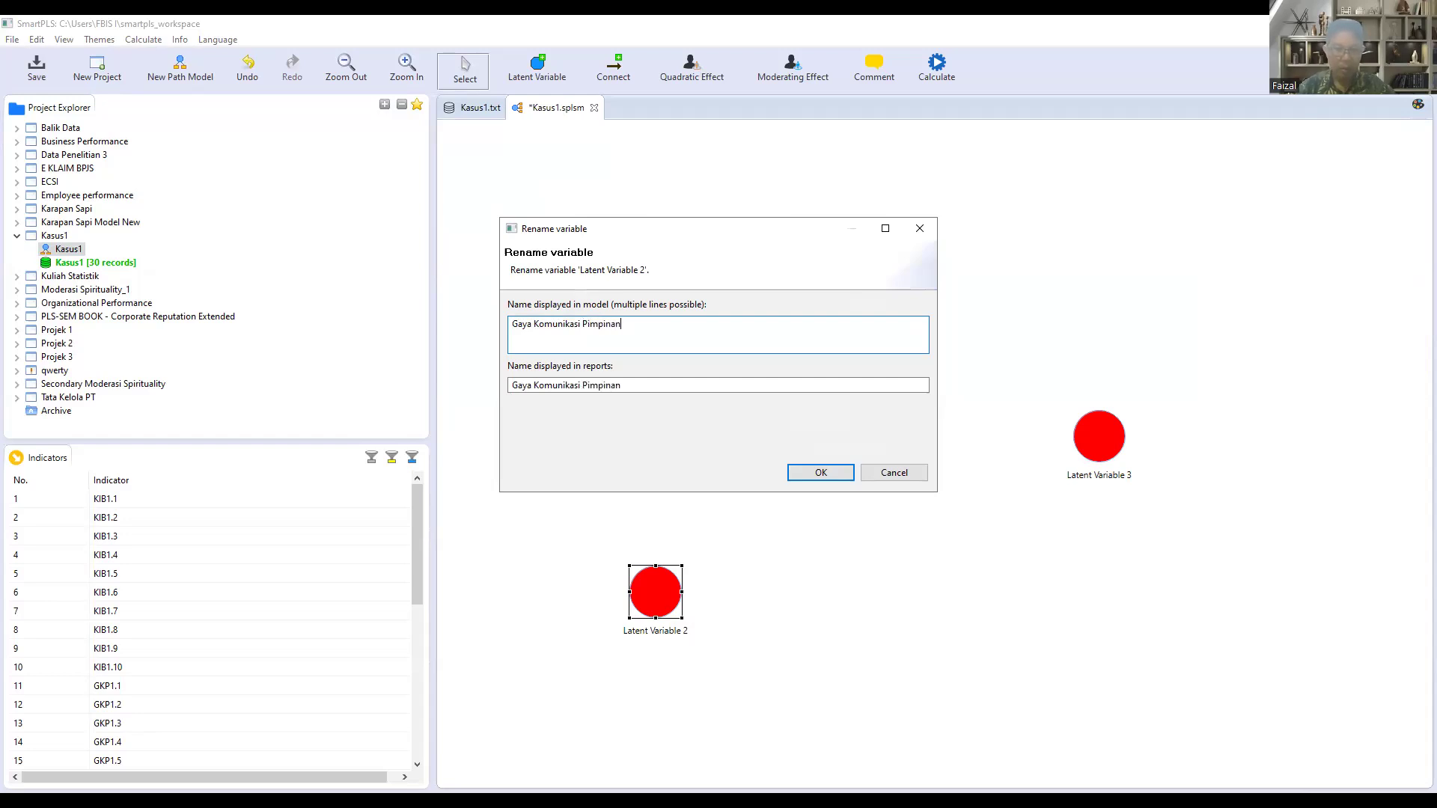
{"action": "left_click", "coordinate": [838, 472]}
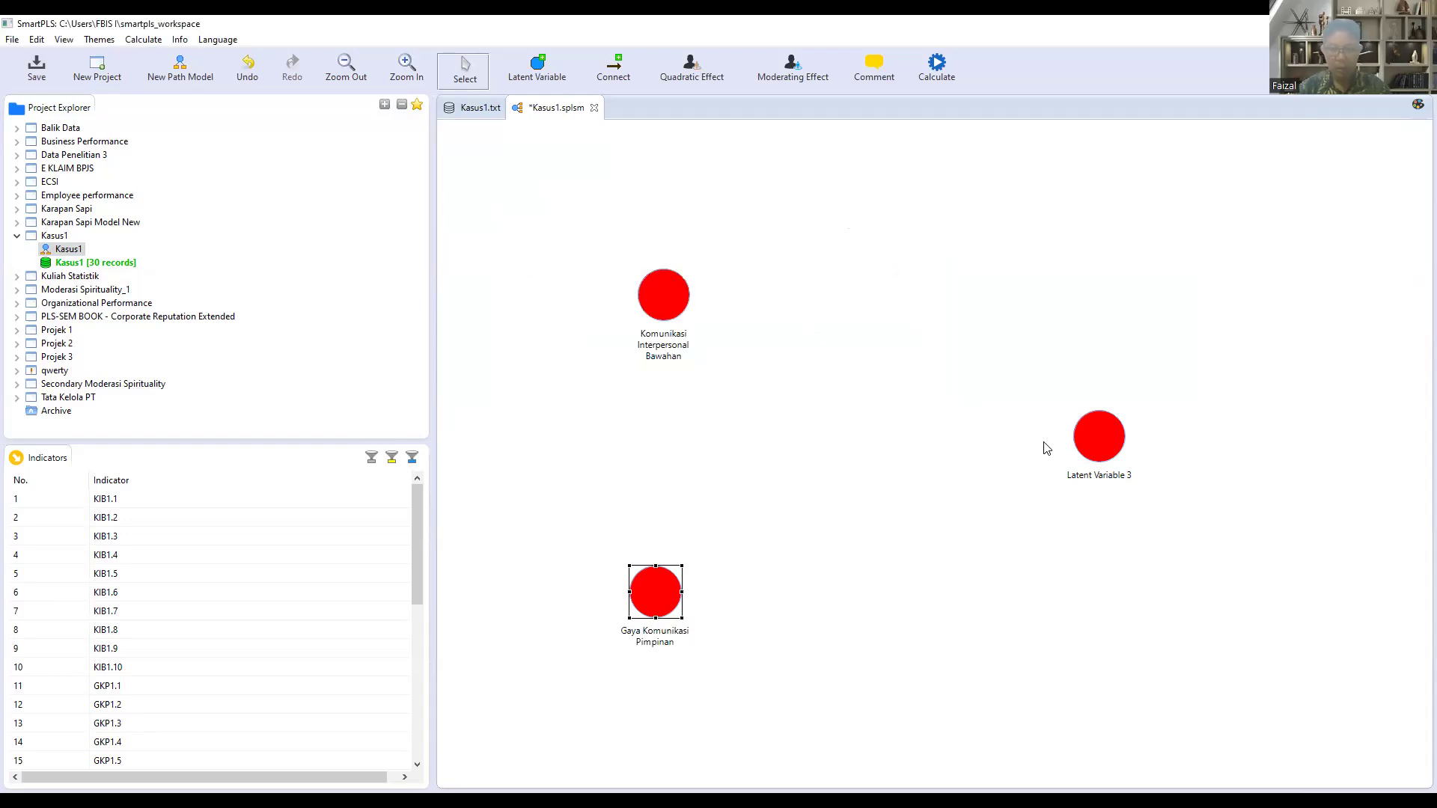
Step: Rename Latent Variable 3 to Kinerja Bawahan
{"action": "left_click", "coordinate": [1103, 443]}
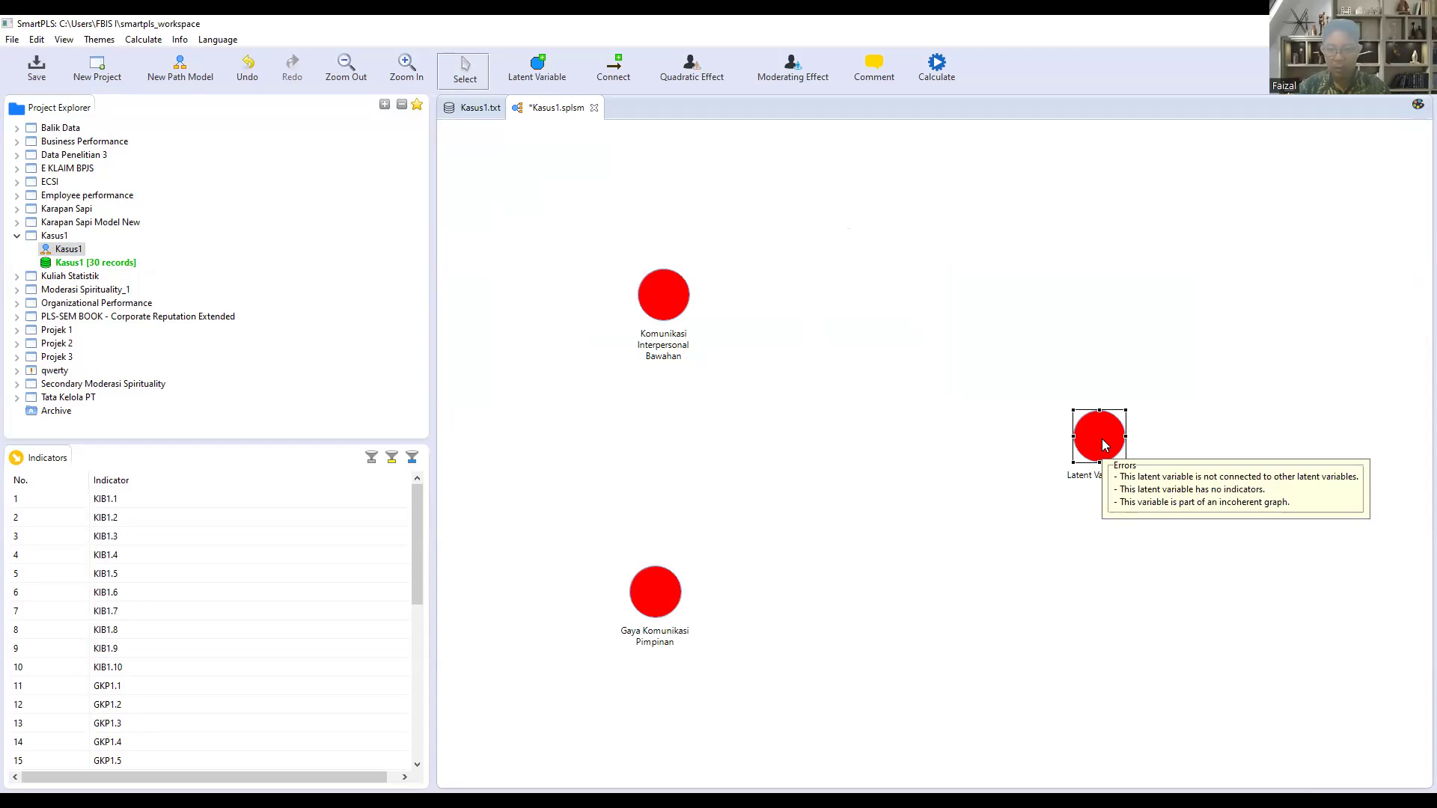
{"action": "right_click", "coordinate": [1103, 443]}
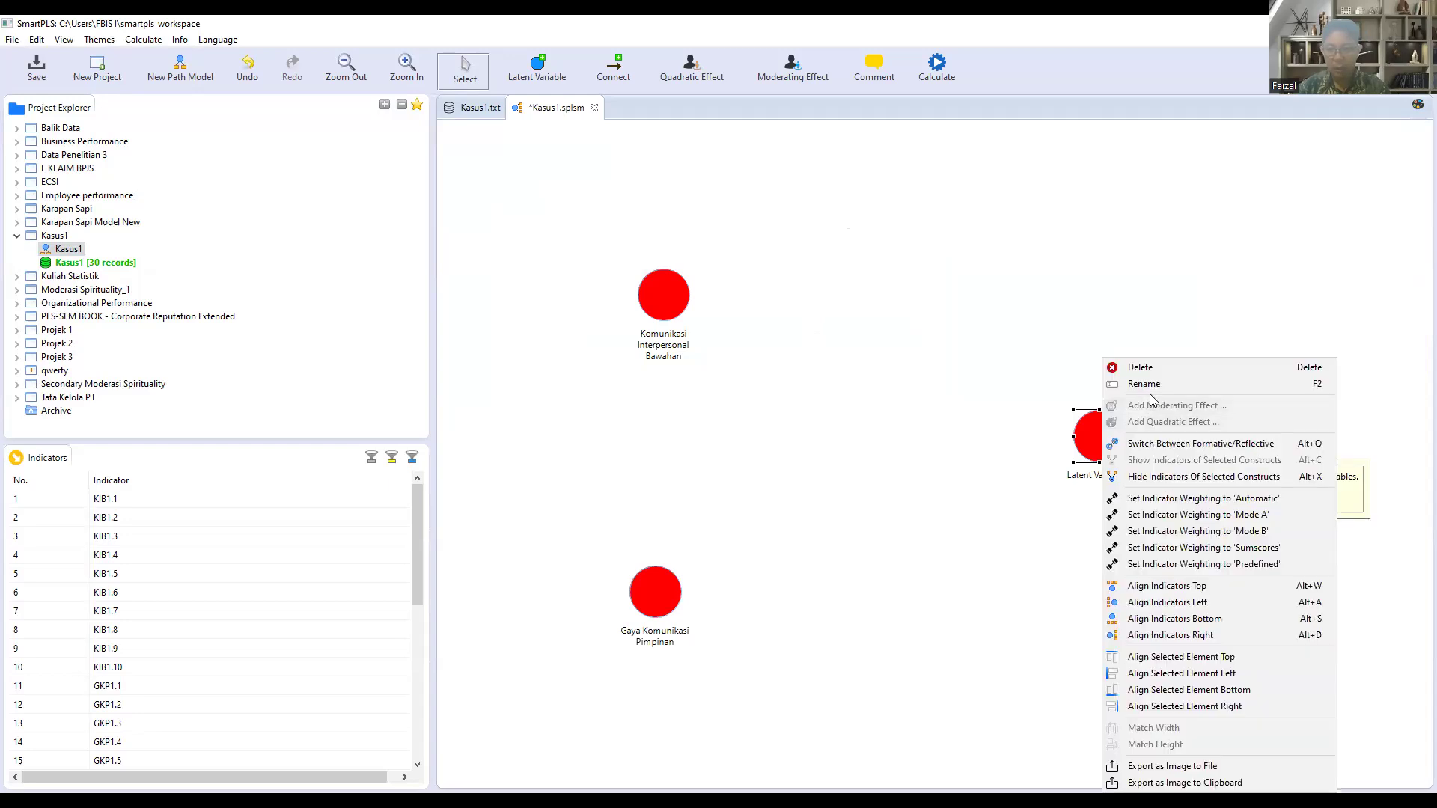
{"action": "left_click", "coordinate": [1105, 390]}
{"action": "type", "text": "Kinerja"}
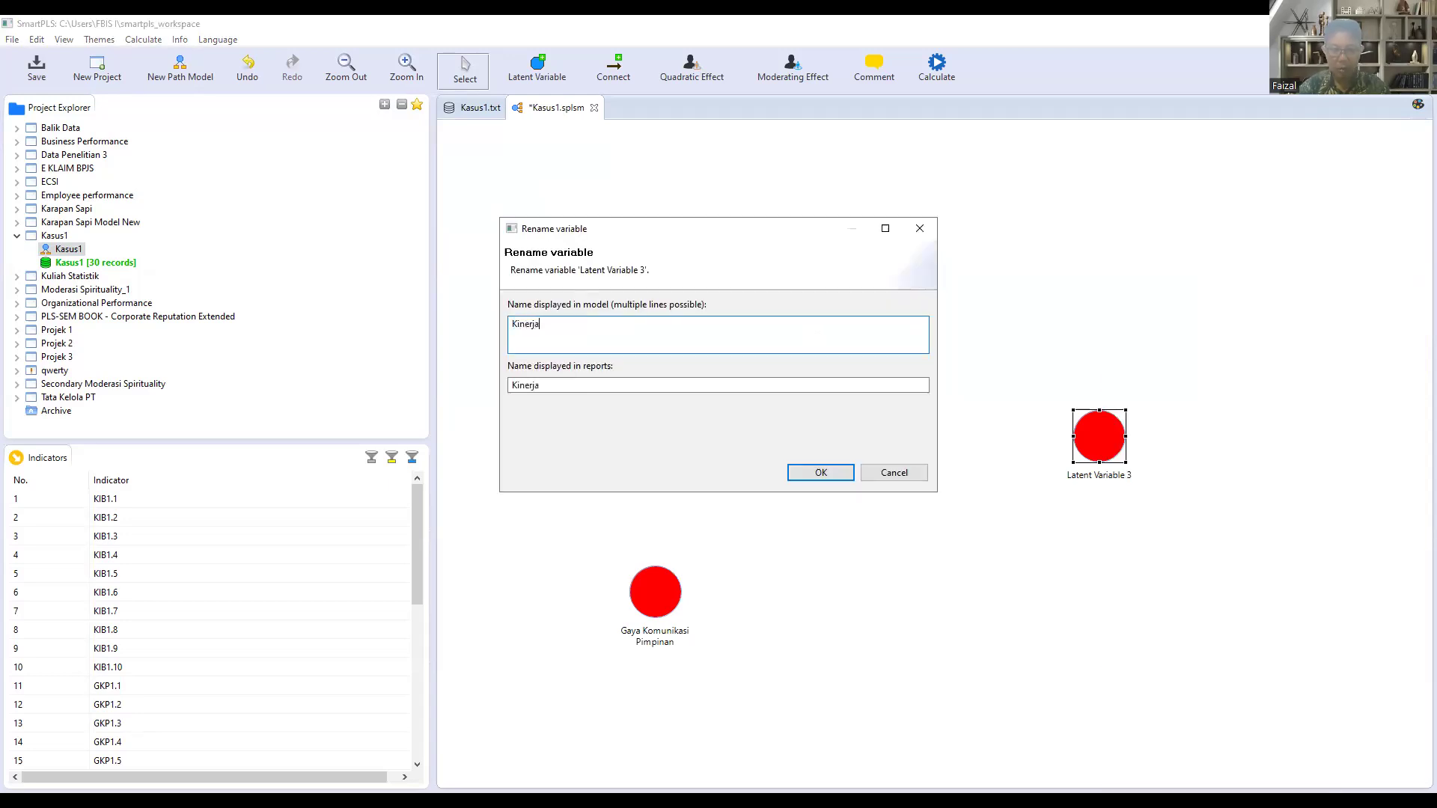
{"action": "type", "text": " Bawahan"}
{"action": "left_click", "coordinate": [821, 472]}
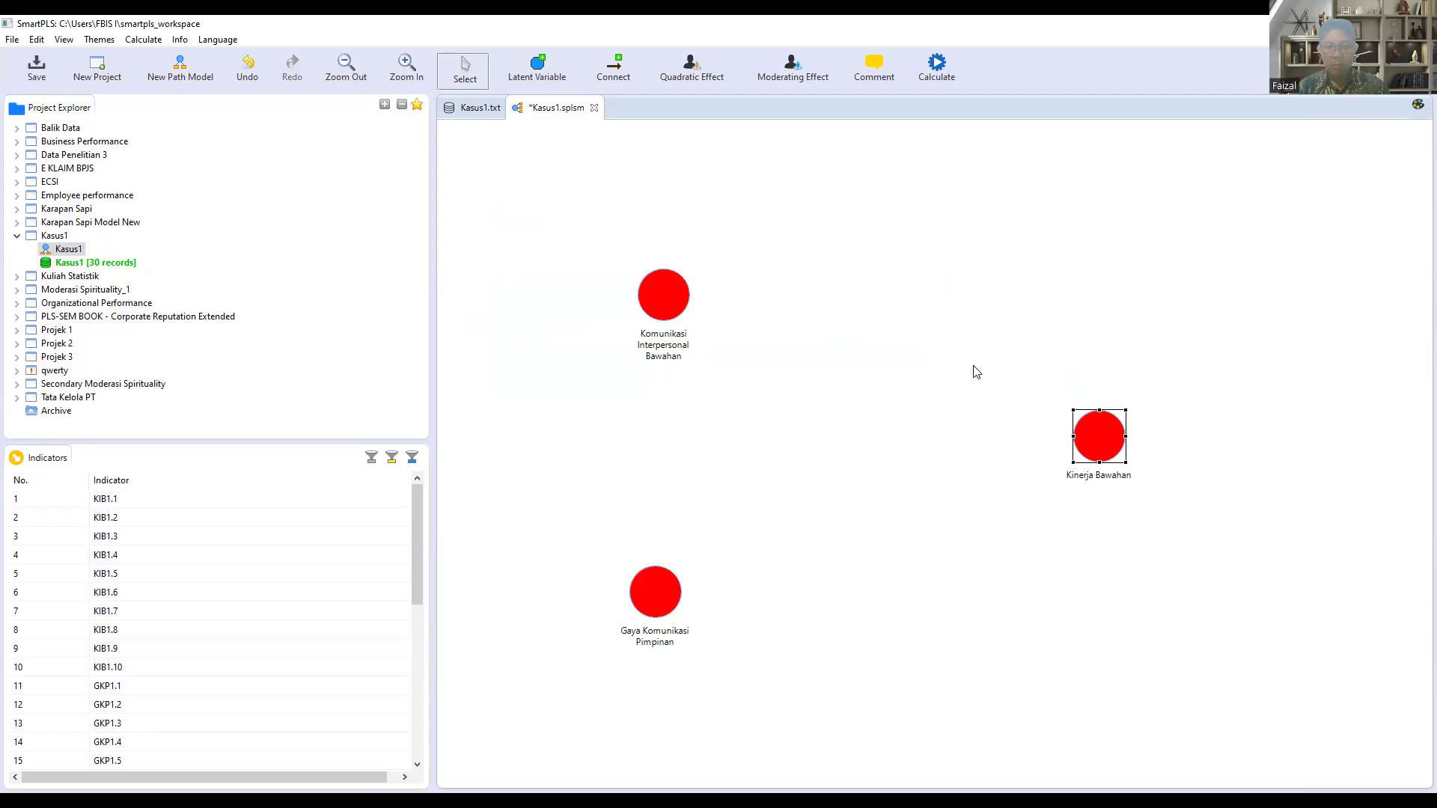
Step: Shift Kinerja Bawahan slightly down and right, and connect Komunikasi Interpersonal Bawahan and Gaya Komunikasi Pimpinan to it with paths
{"action": "left_click_drag", "start_coordinate": [1090, 435], "coordinate": [1110, 447]}
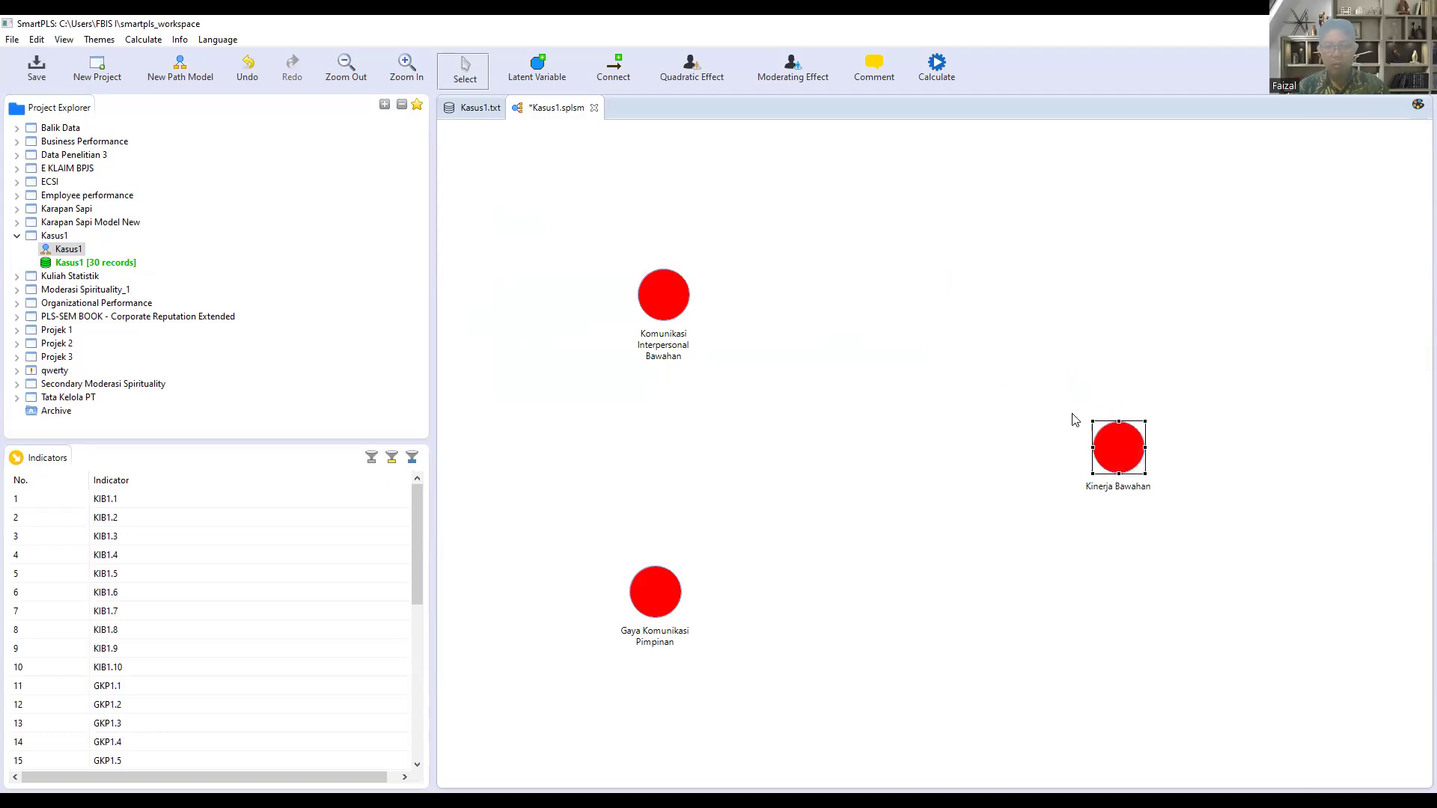
{"action": "left_click", "coordinate": [618, 69]}
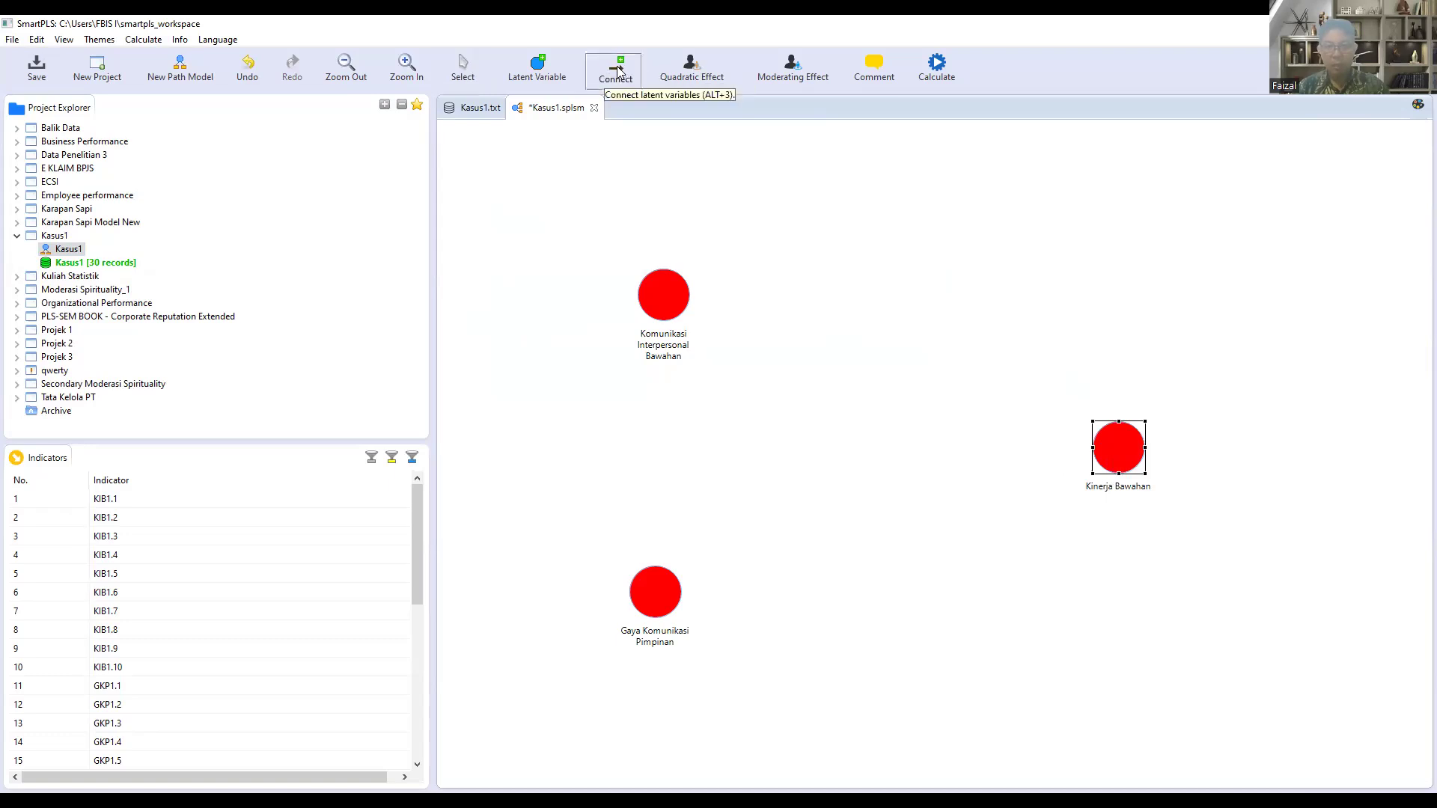
{"action": "left_click", "coordinate": [680, 302]}
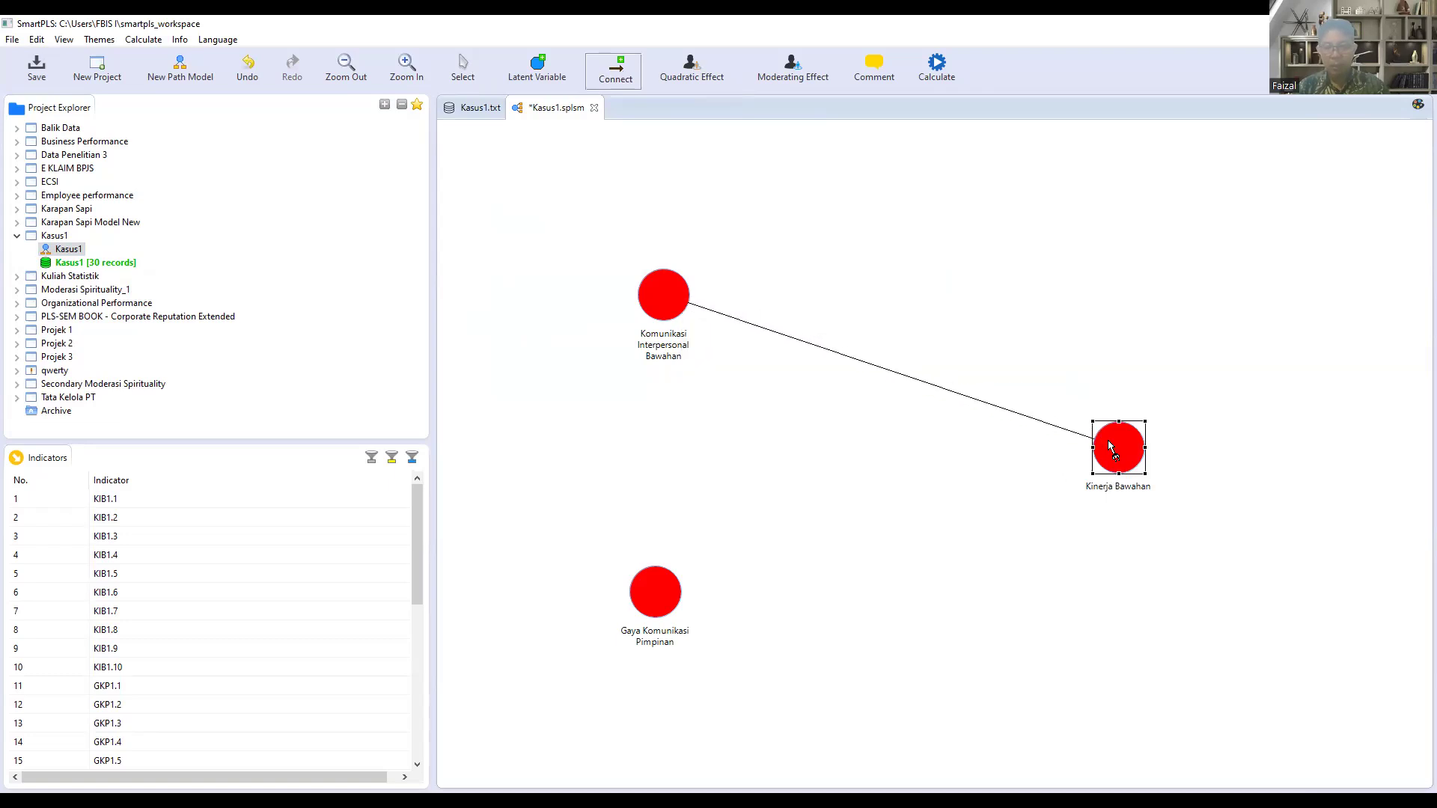
{"action": "left_click", "coordinate": [1110, 447]}
{"action": "left_click", "coordinate": [668, 601]}
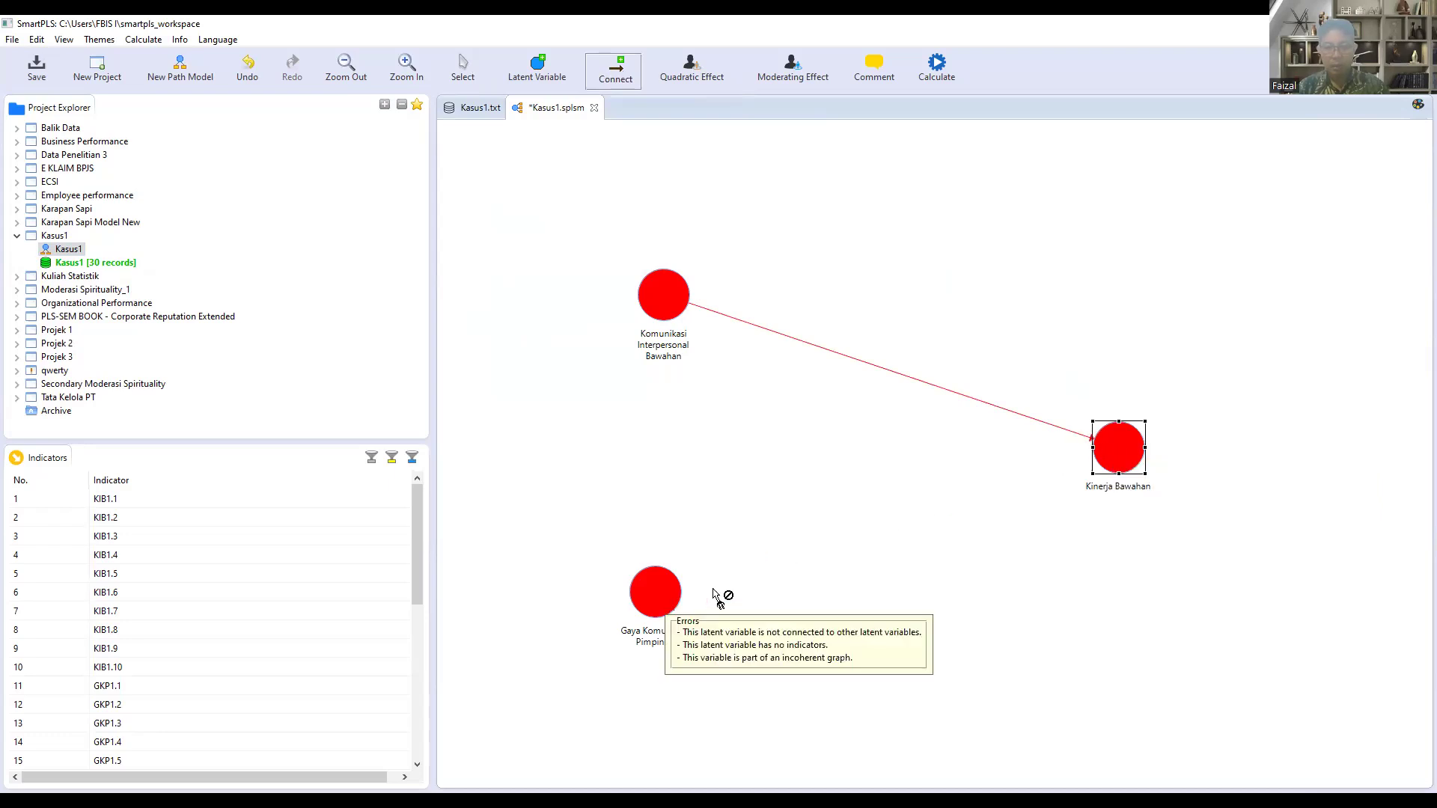
{"action": "left_click", "coordinate": [1124, 468]}
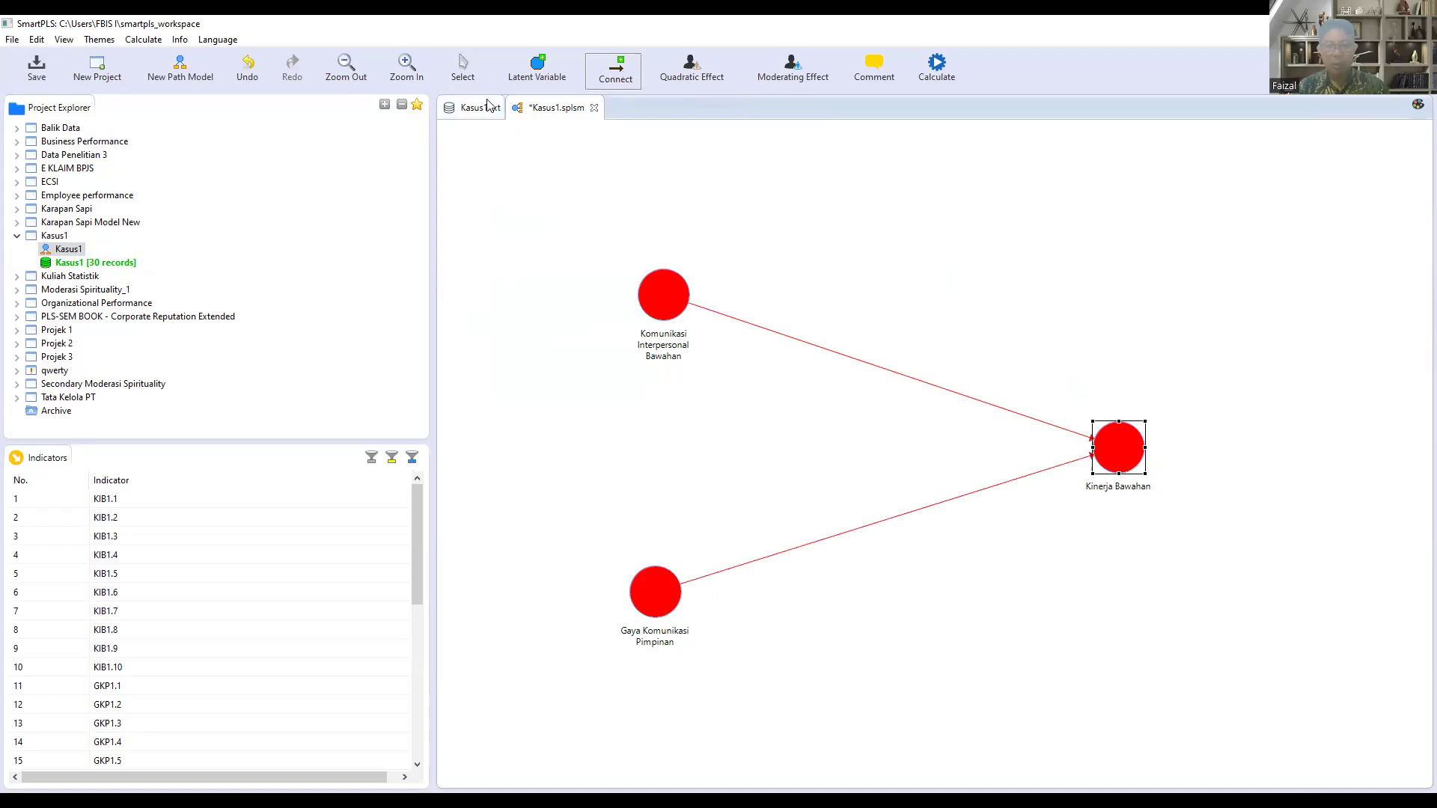
{"action": "left_click", "coordinate": [461, 68]}
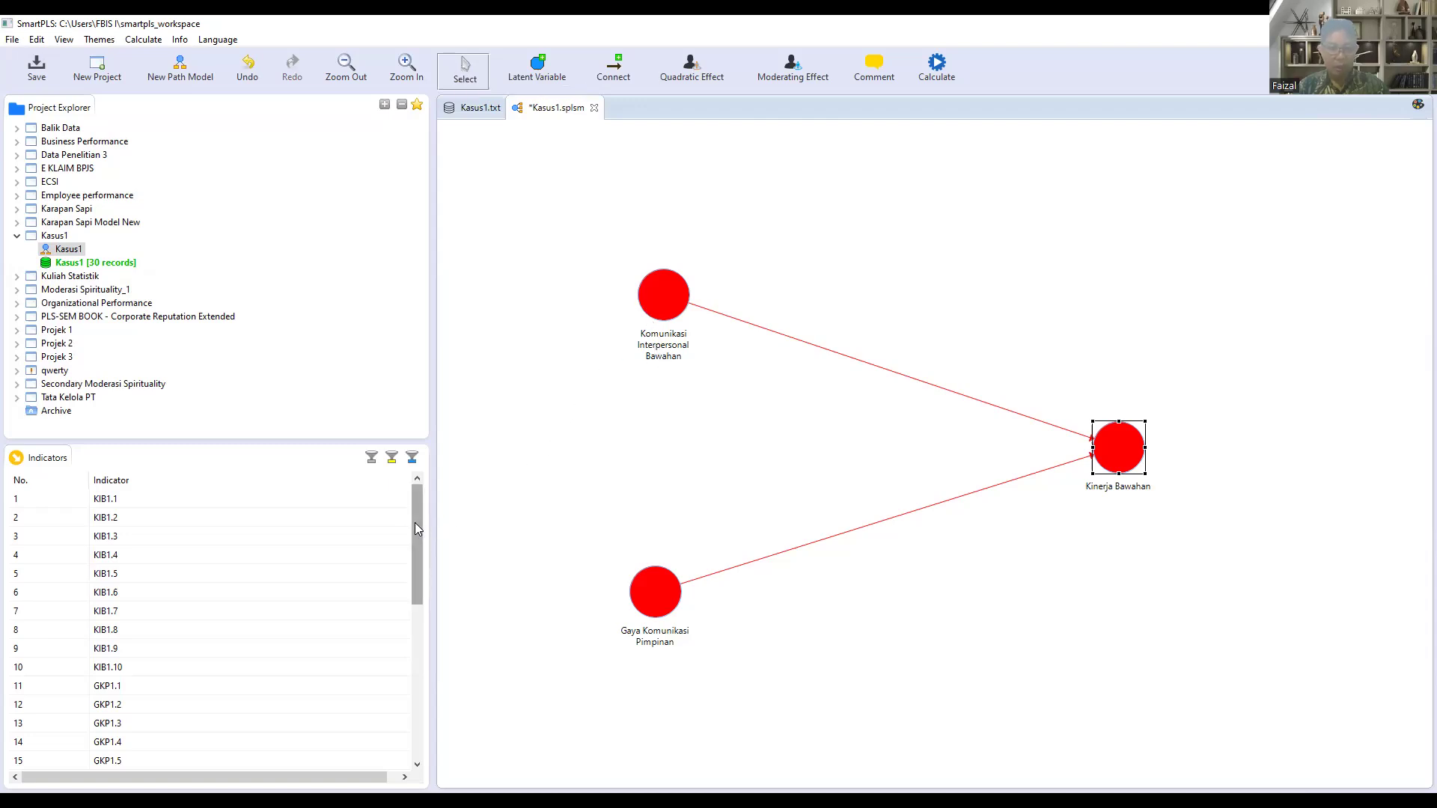
Step: Assign indicators KIB1.1 through KIB1.10 to the Komunikasi Interpersonal Bawahan latent variable
{"action": "left_click", "coordinate": [416, 500]}
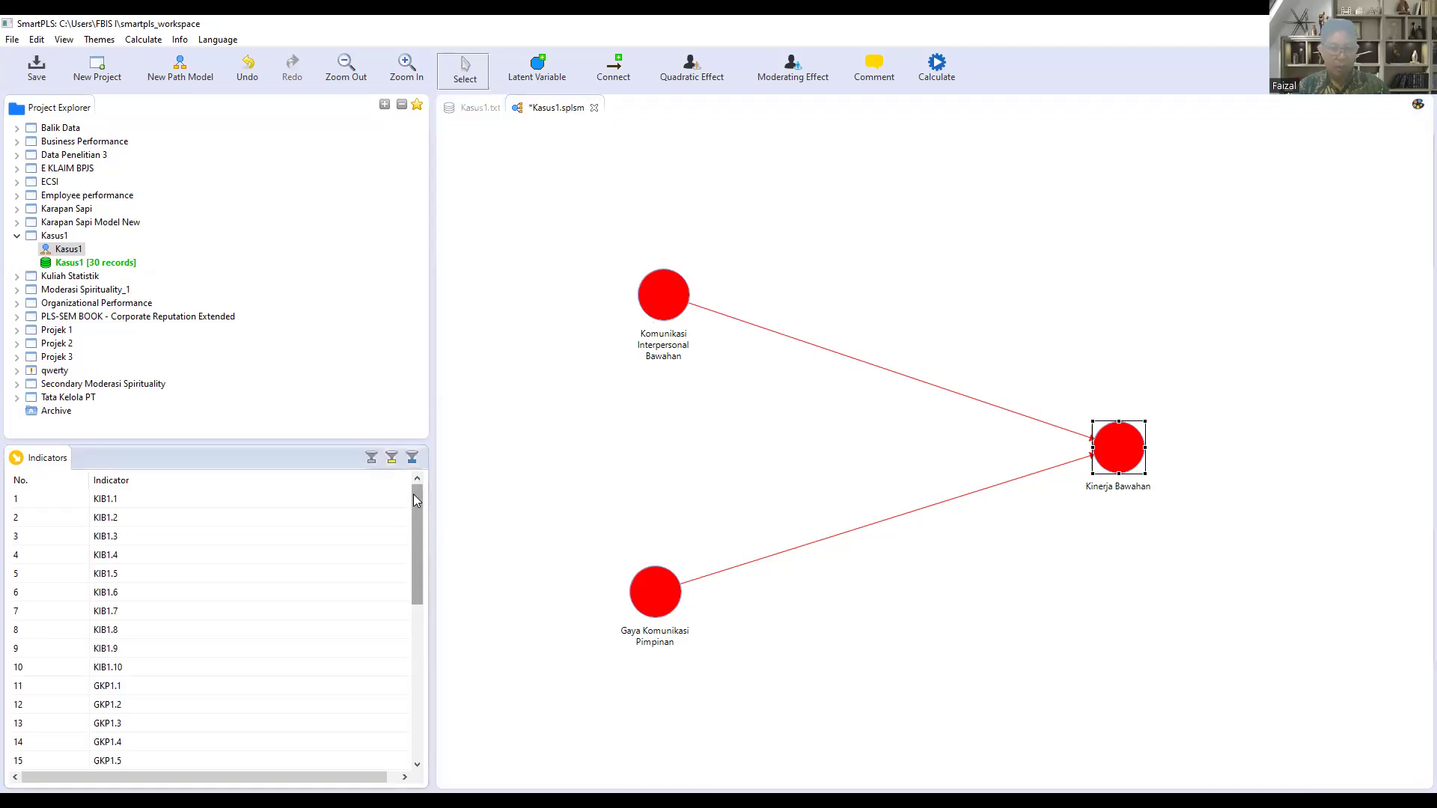
{"action": "left_click", "coordinate": [109, 503]}
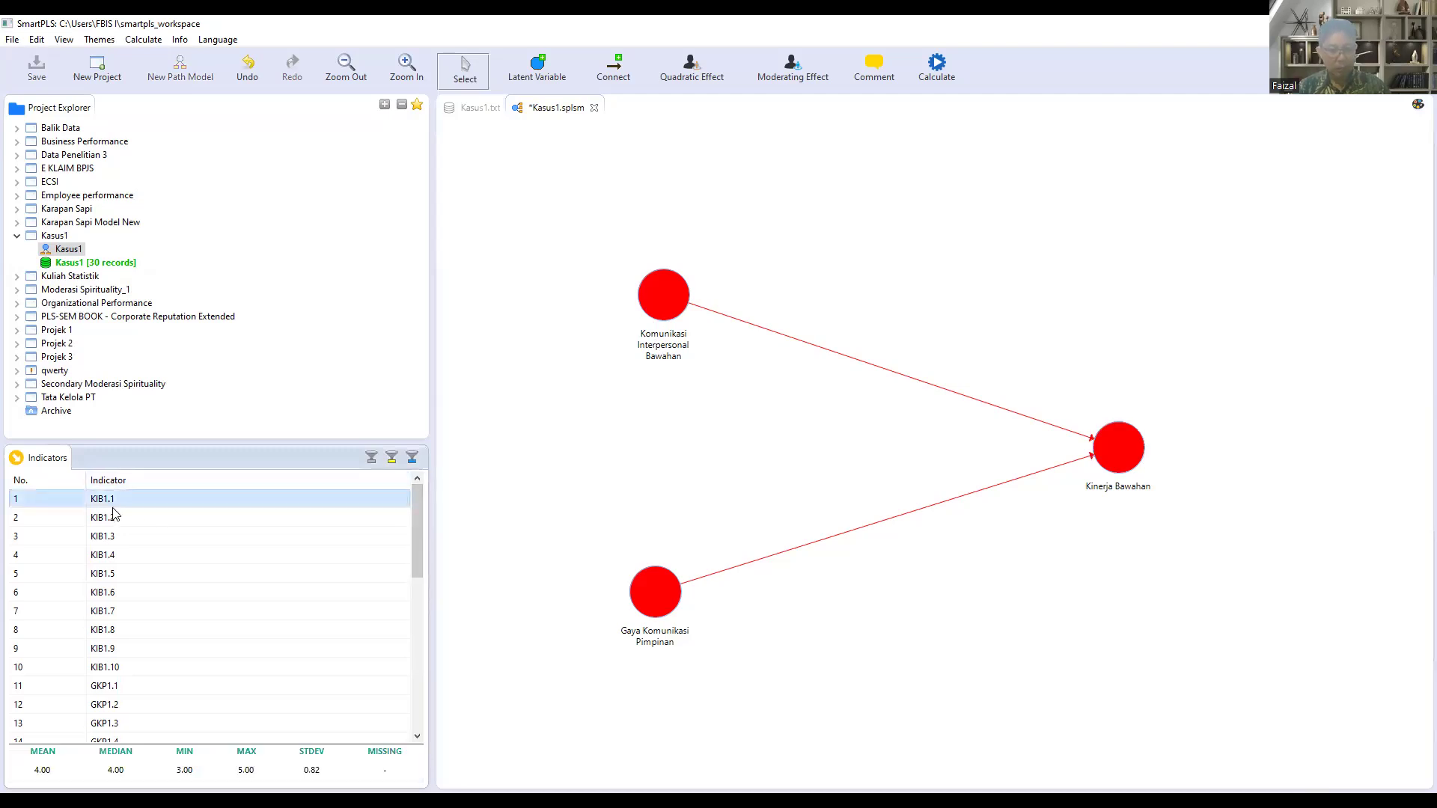
{"action": "left_click", "coordinate": [136, 671], "text": "shift"}
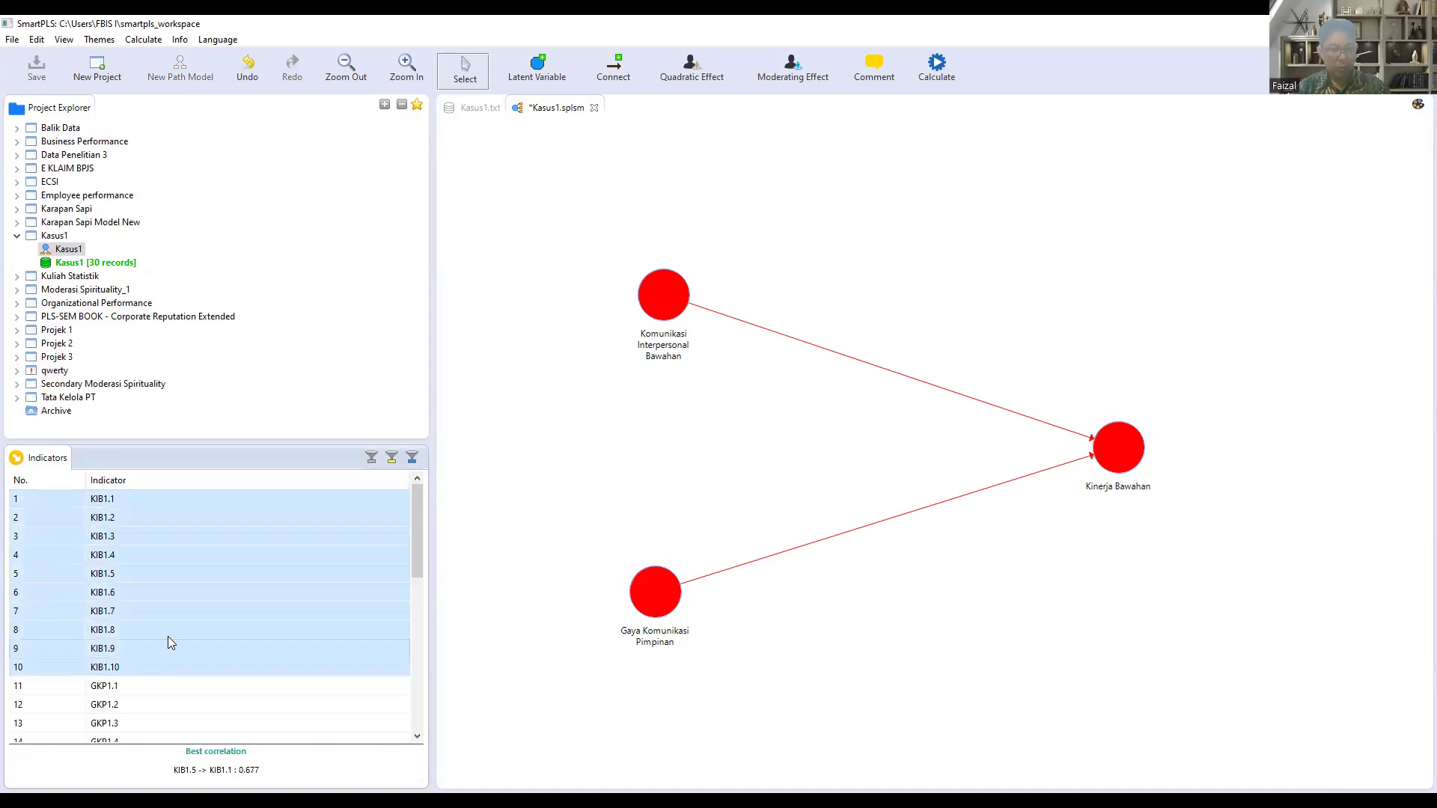
{"action": "left_click_drag", "start_coordinate": [176, 610], "coordinate": [669, 297]}
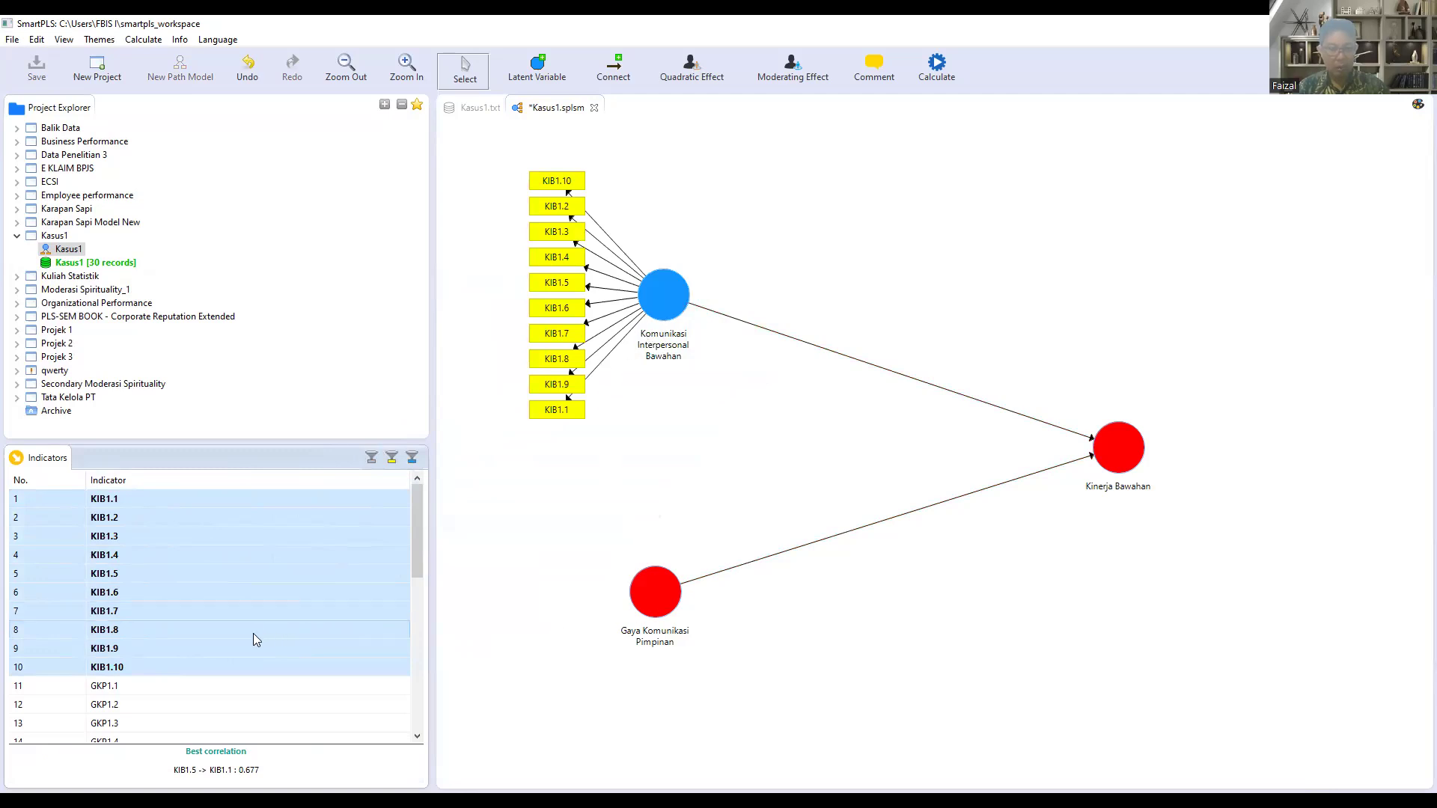
Step: Assign indicators GKP1.1 through GKP1.12 to the Gaya Komunikasi Pimpinan latent variable
{"action": "scroll", "coordinate": [250, 633], "scroll_direction": "down", "scroll_amount": 2}
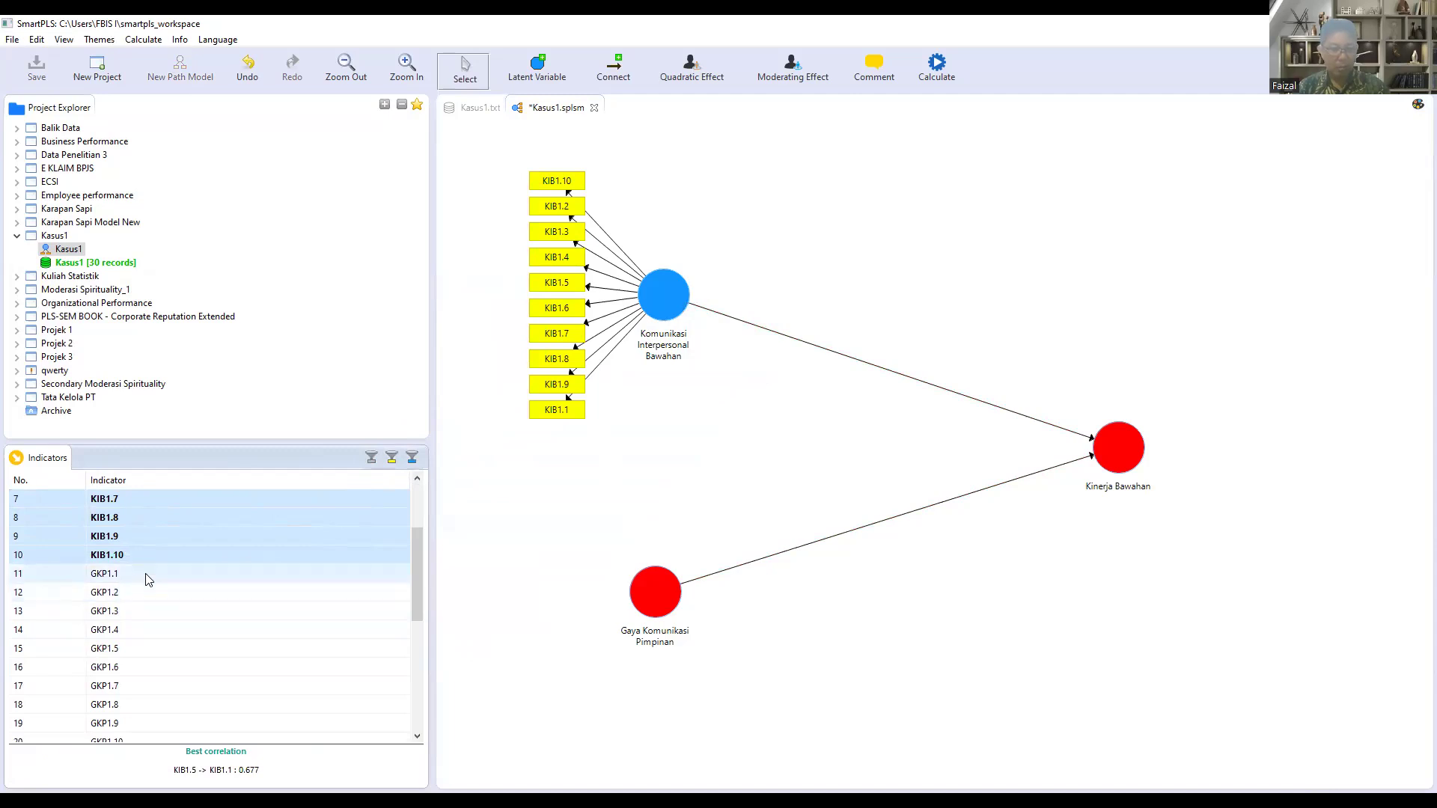
{"action": "left_click", "coordinate": [158, 580]}
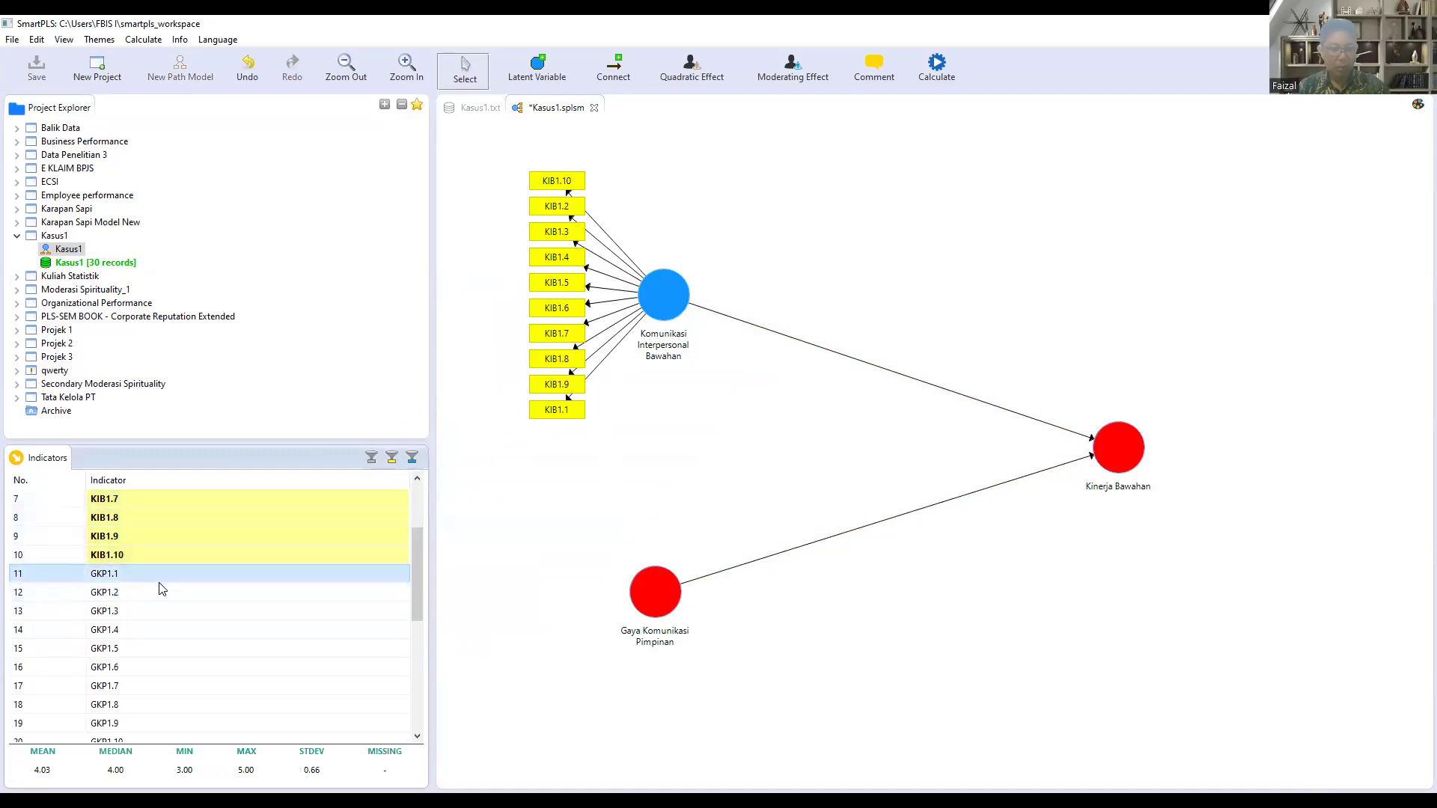
{"action": "scroll", "coordinate": [161, 598], "scroll_direction": "down", "scroll_amount": 1}
{"action": "left_click", "coordinate": [146, 724], "text": "shift"}
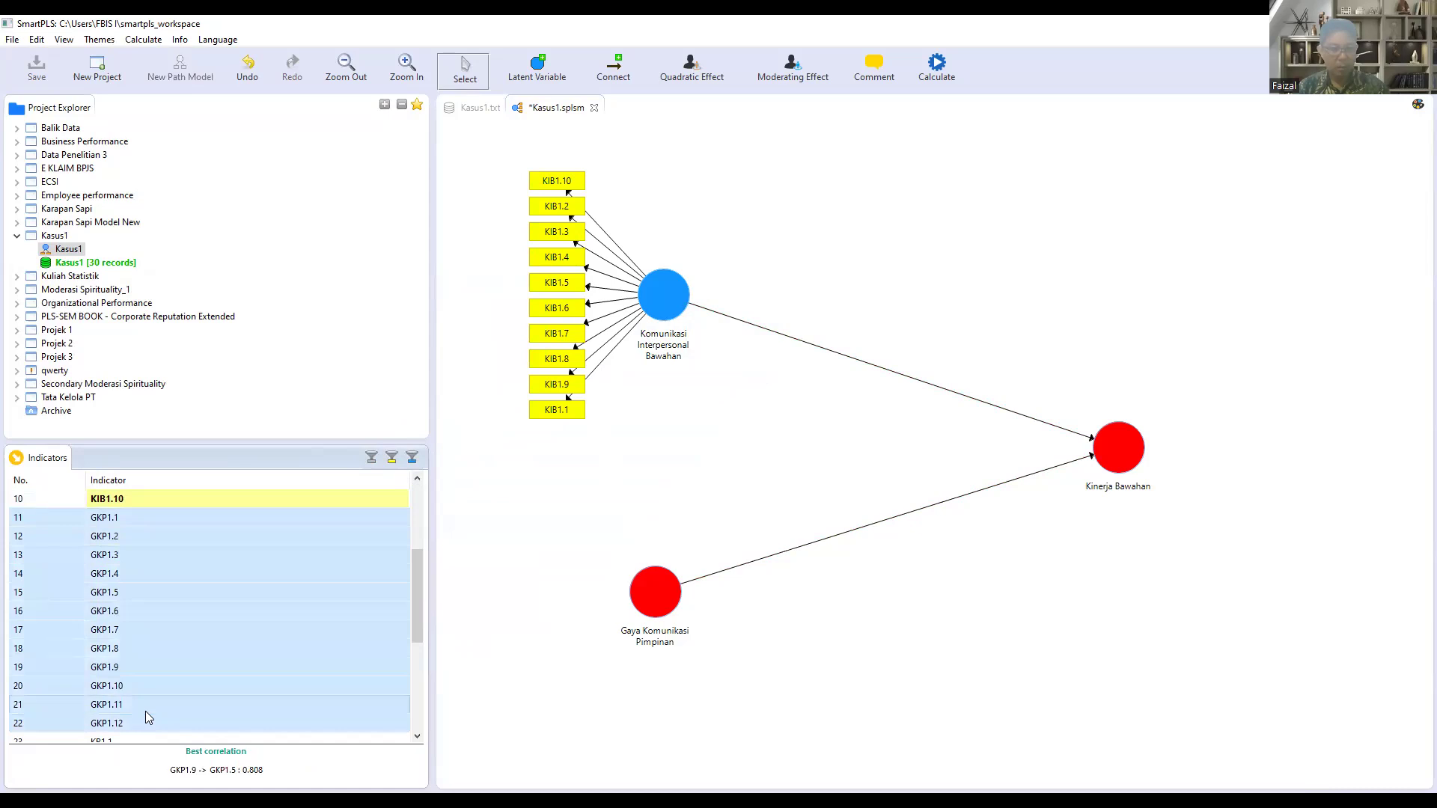
{"action": "left_click_drag", "start_coordinate": [184, 646], "coordinate": [659, 603]}
Step: Assign indicators KB1.1 through KB1.12 to the Kinerja Bawahan latent variable
{"action": "scroll", "coordinate": [247, 620], "scroll_direction": "down", "scroll_amount": 3}
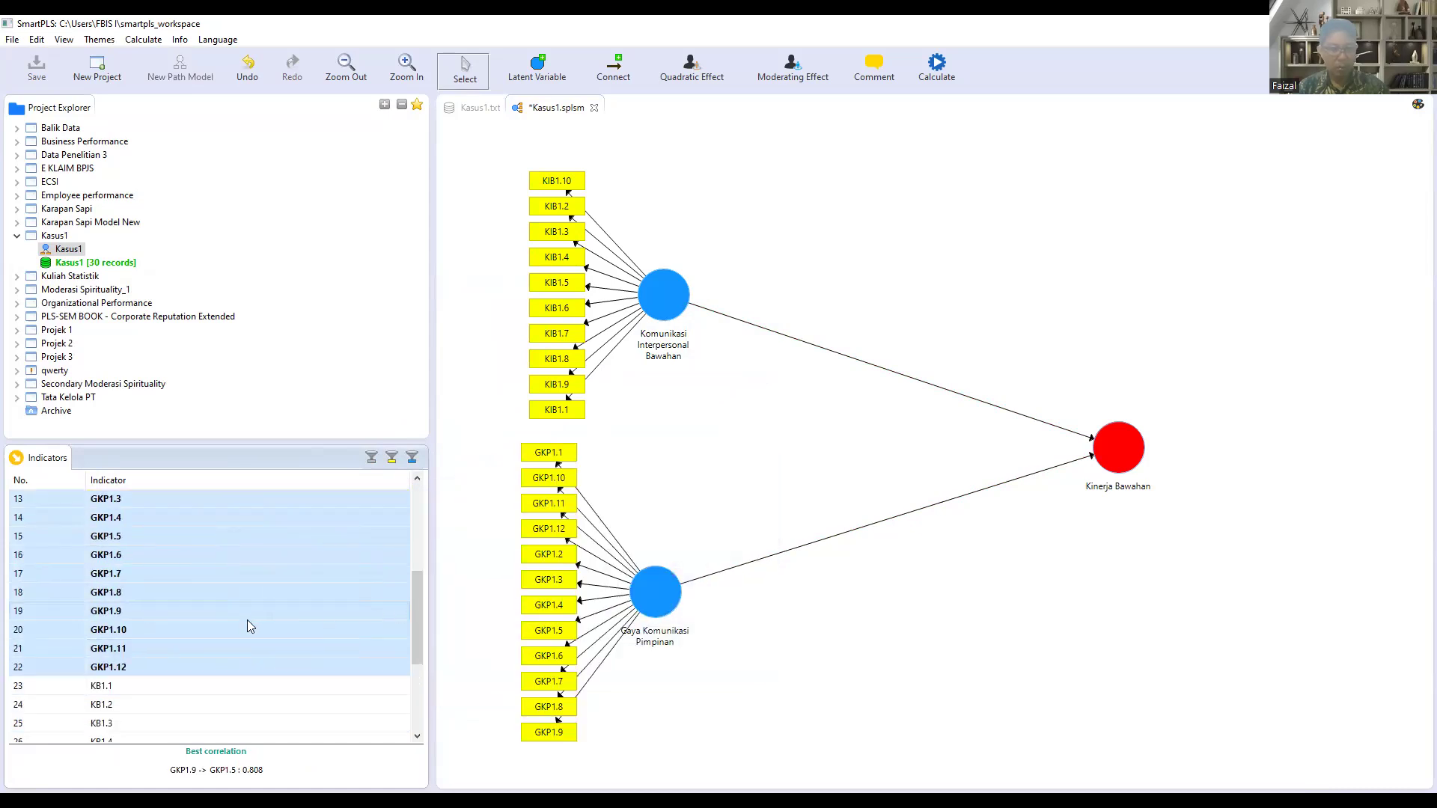
{"action": "left_click", "coordinate": [120, 573]}
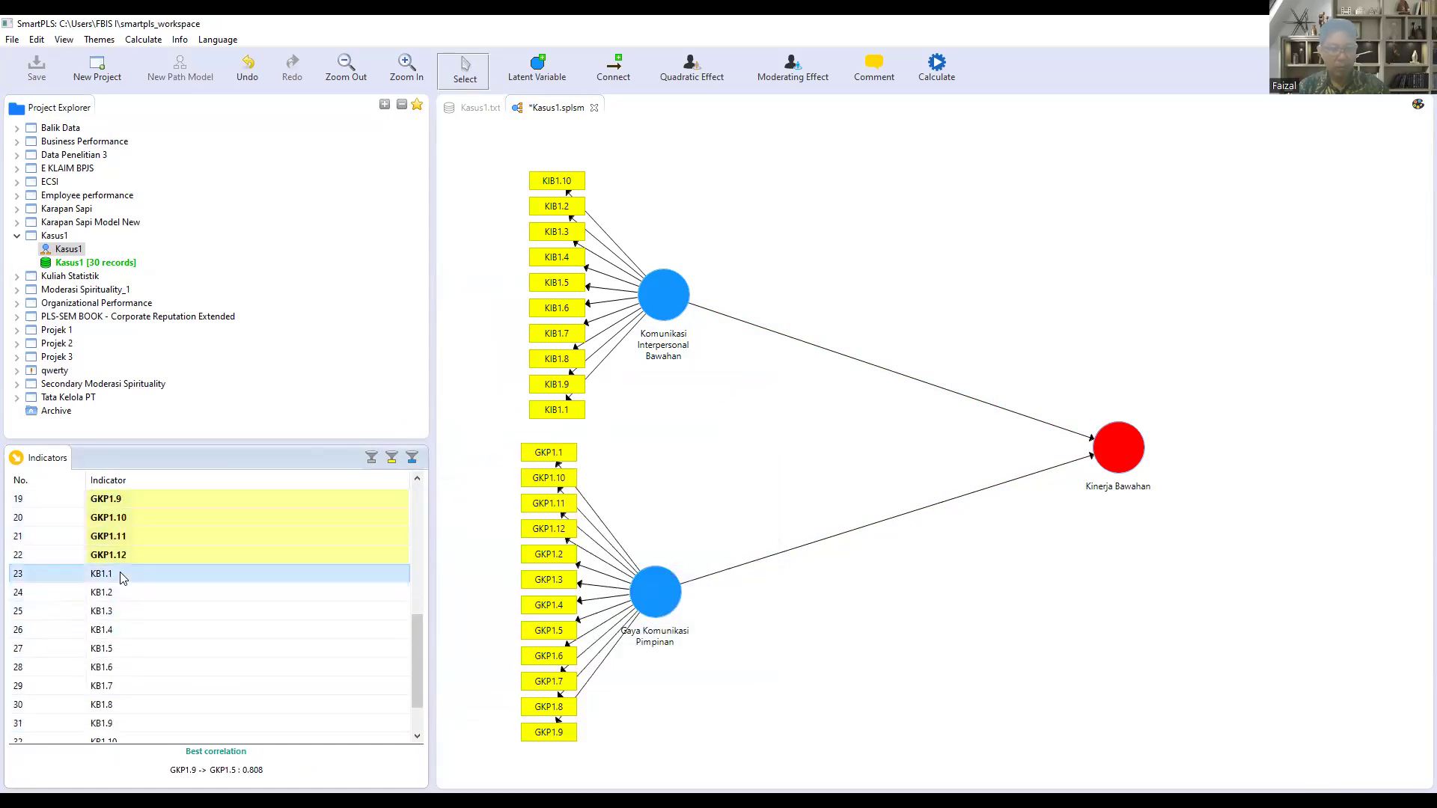
{"action": "scroll", "coordinate": [155, 659], "scroll_direction": "down", "scroll_amount": 1}
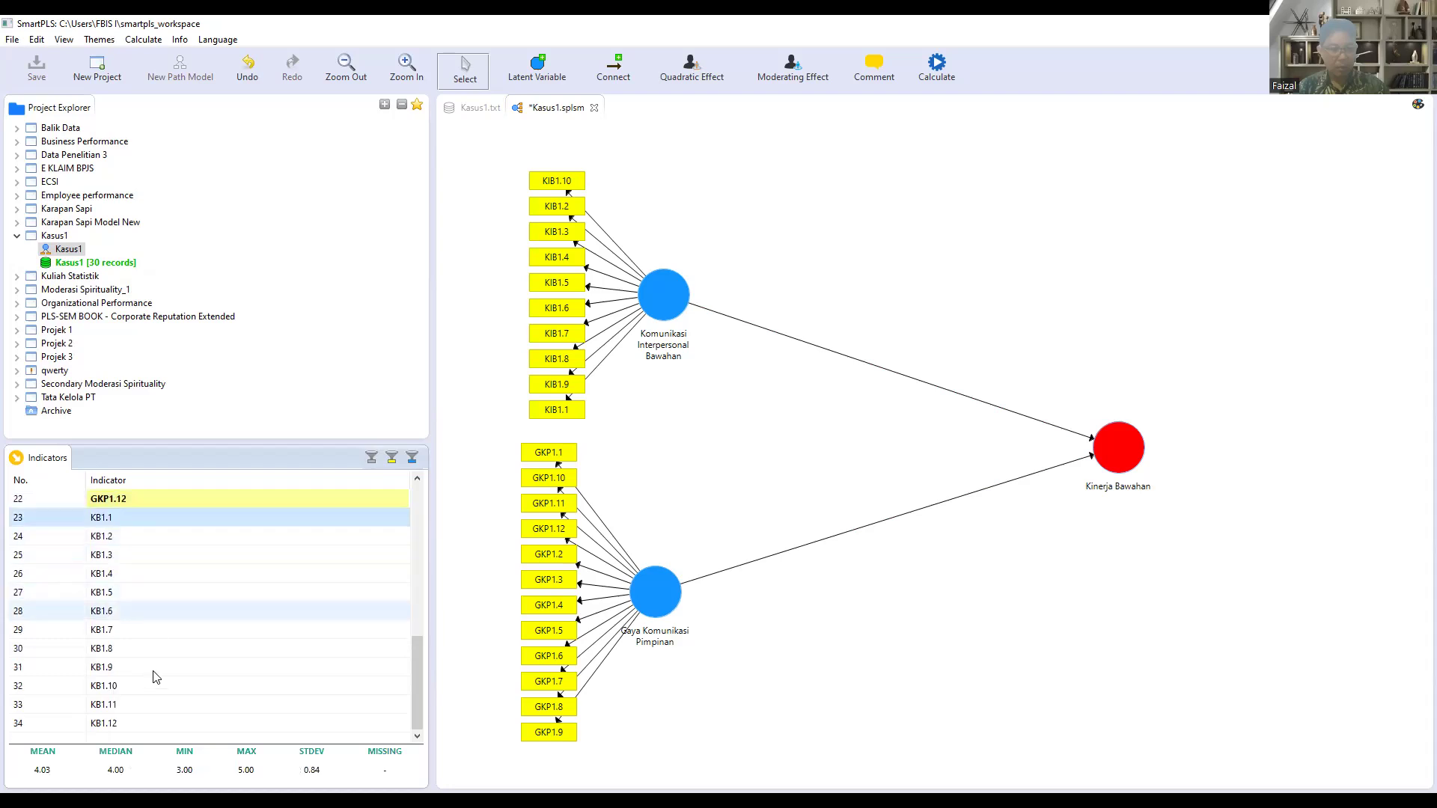
{"action": "left_click", "coordinate": [147, 723], "text": "shift"}
{"action": "left_click_drag", "start_coordinate": [187, 679], "coordinate": [1106, 458]}
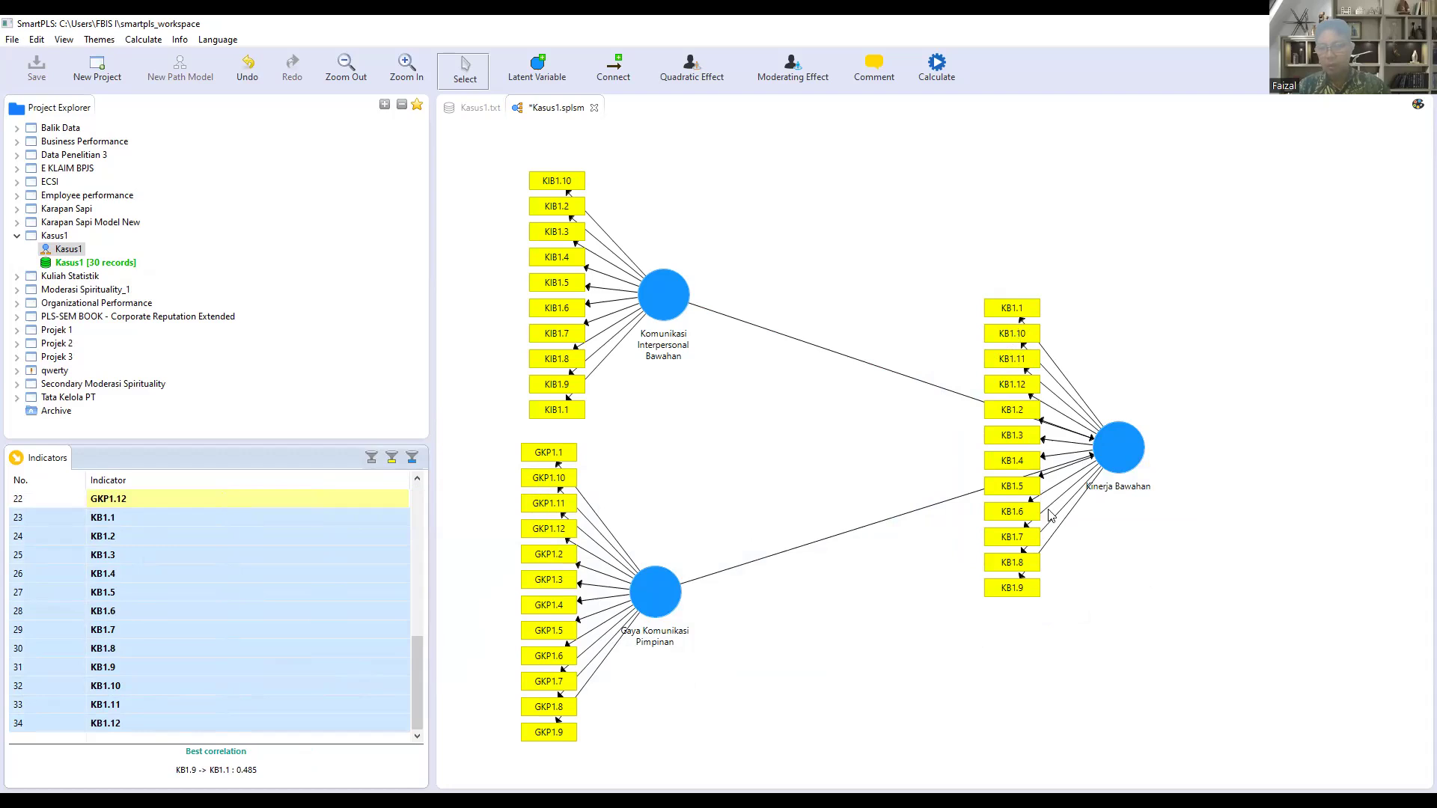
Step: Align the indicators of Kinerja Bawahan to the right of its circle
{"action": "left_click", "coordinate": [1128, 459]}
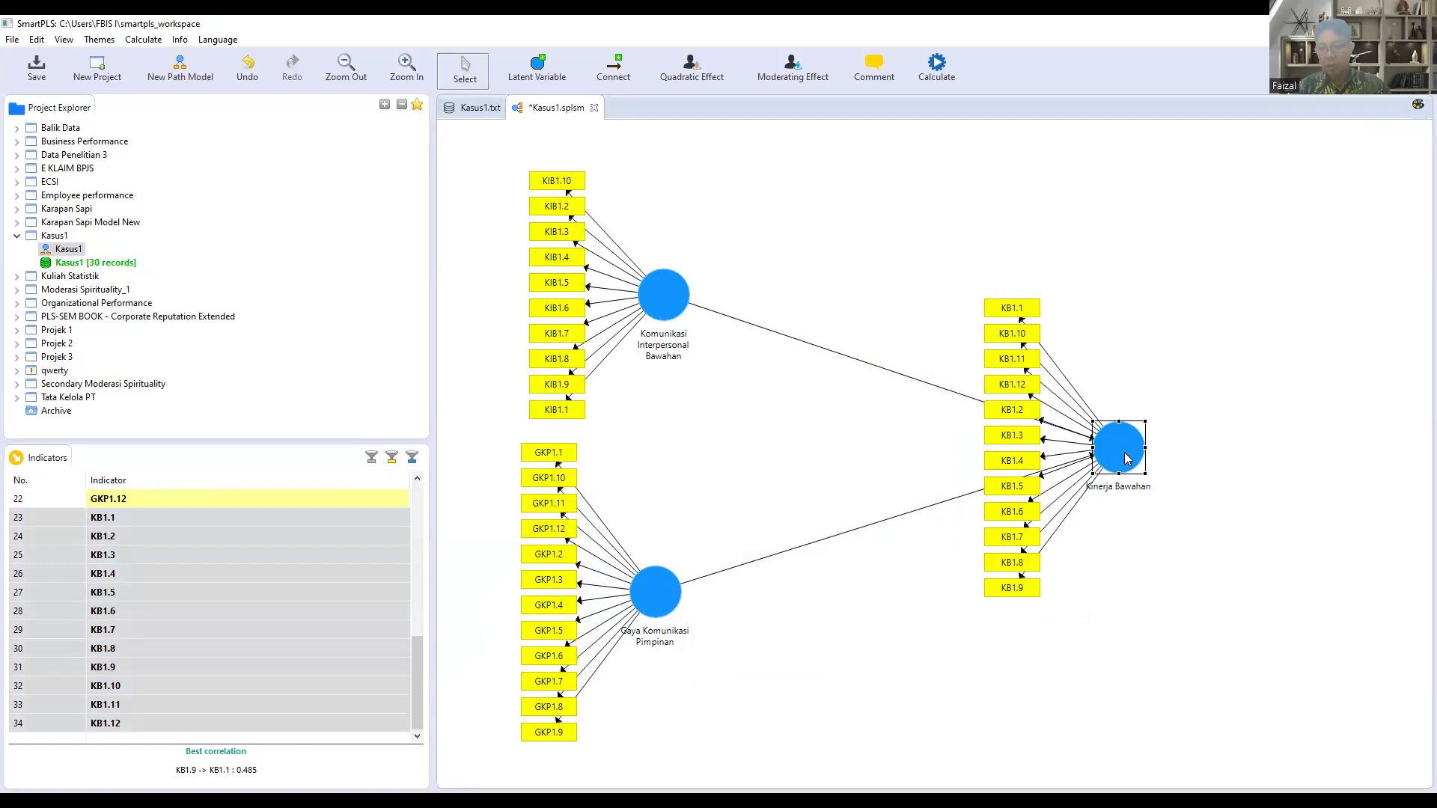
{"action": "right_click", "coordinate": [1126, 458]}
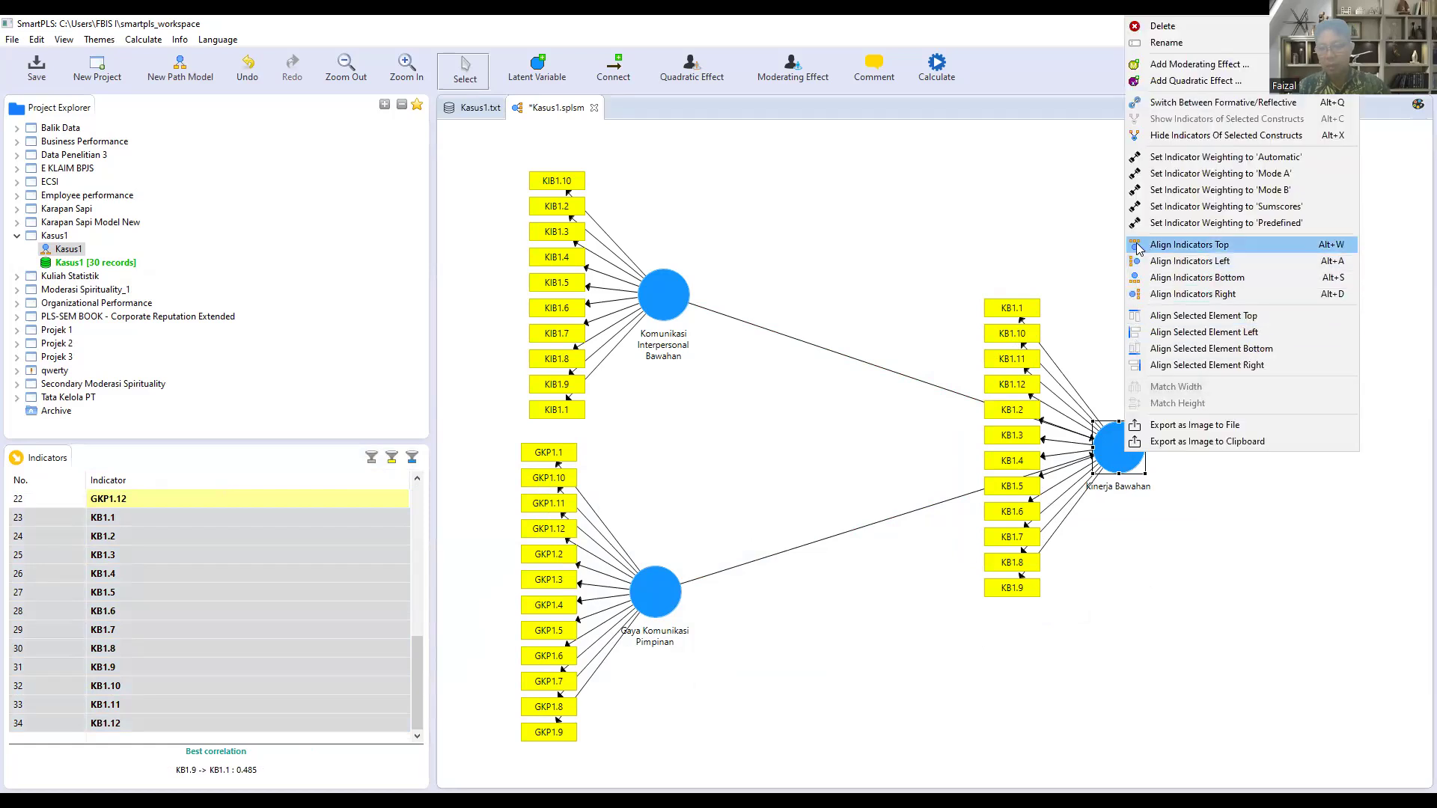
{"action": "left_click", "coordinate": [1136, 298]}
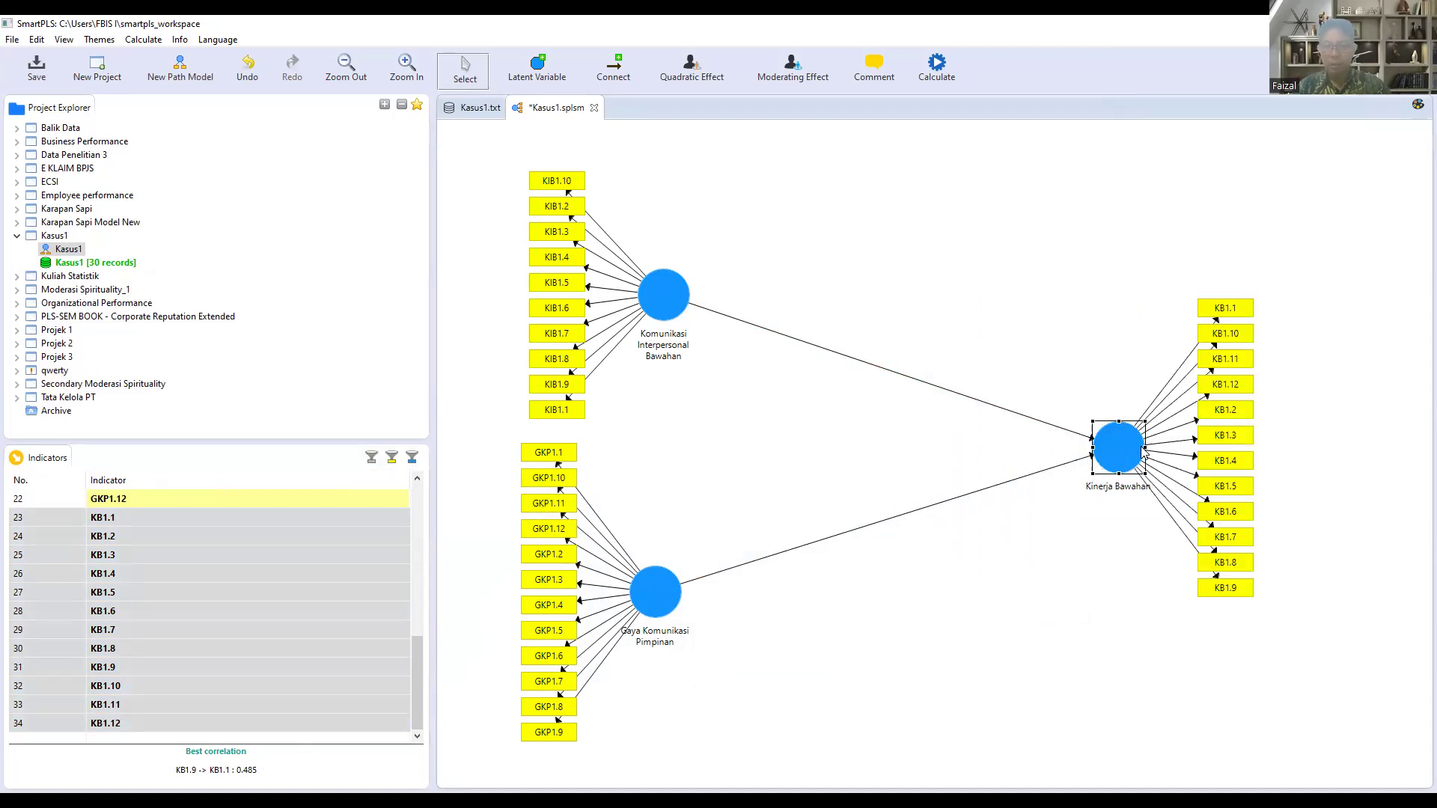
Step: Nudge Kinerja Bawahan and Gaya Komunikasi Pimpinan slightly downward and save the path model
{"action": "left_click_drag", "start_coordinate": [1131, 456], "coordinate": [1135, 465]}
{"action": "left_click_drag", "start_coordinate": [662, 600], "coordinate": [668, 617]}
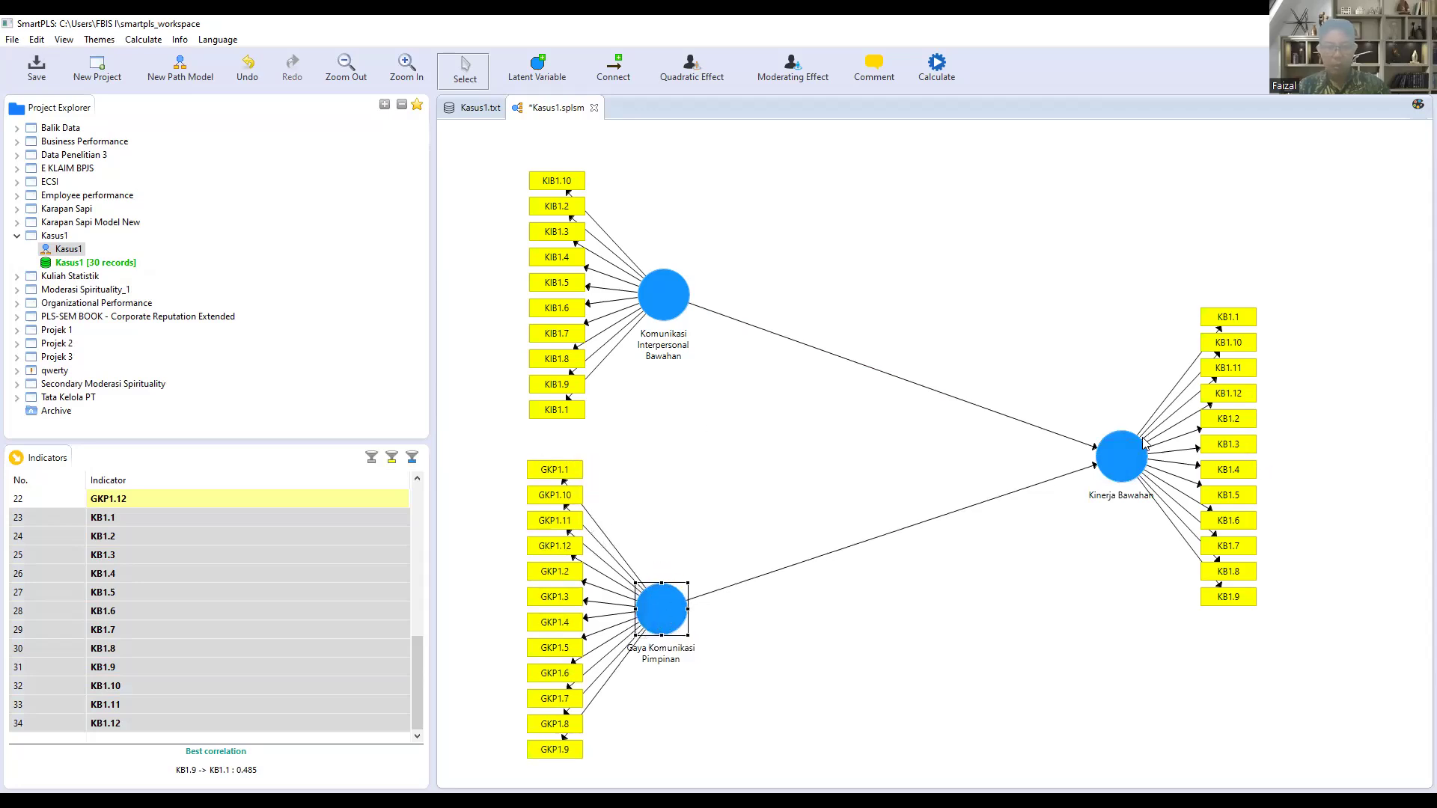
{"action": "left_click", "coordinate": [37, 71]}
Step: Run the PLS Algorithm on the Kasus1 model with its default settings and open the full report
{"action": "left_click", "coordinate": [152, 42]}
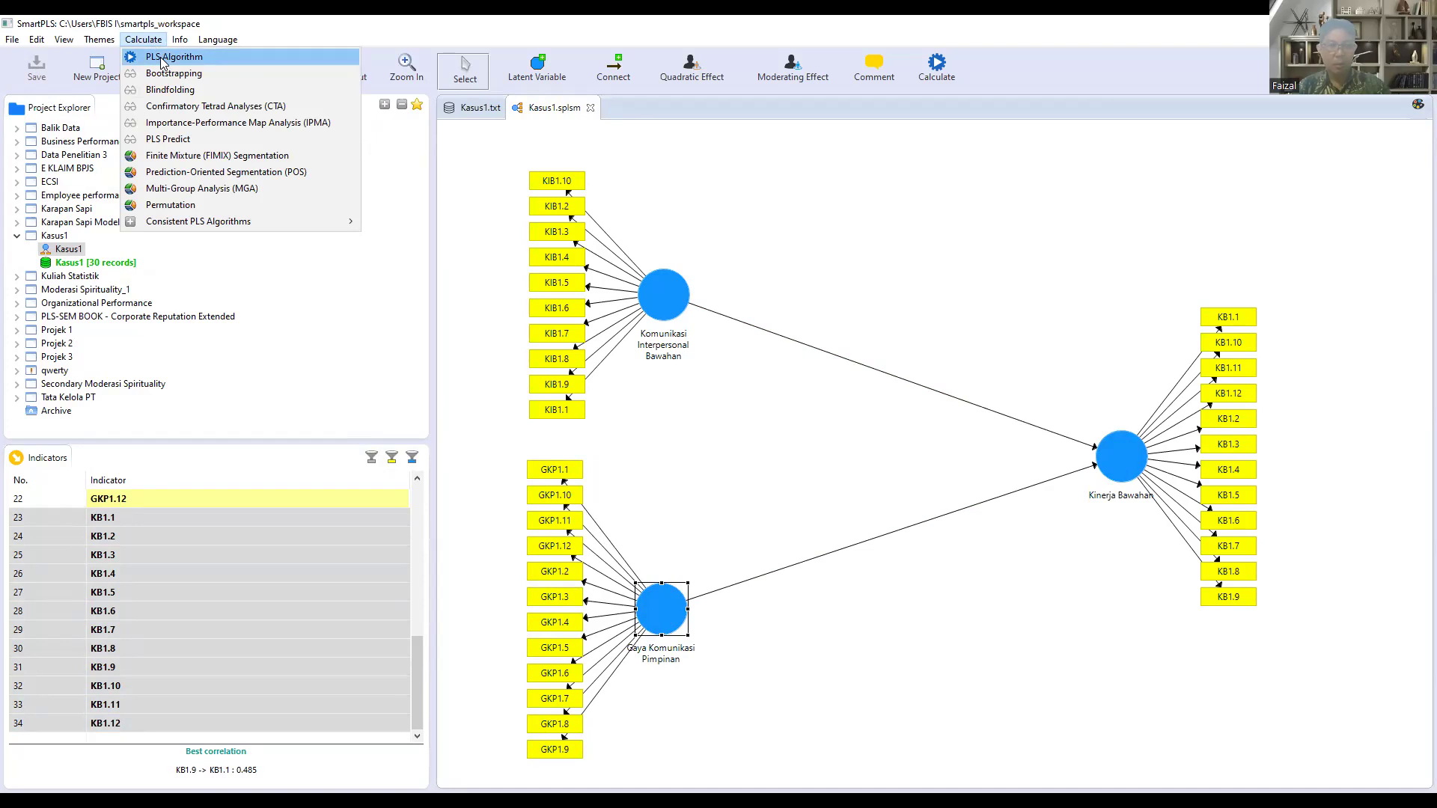
{"action": "left_click", "coordinate": [162, 58]}
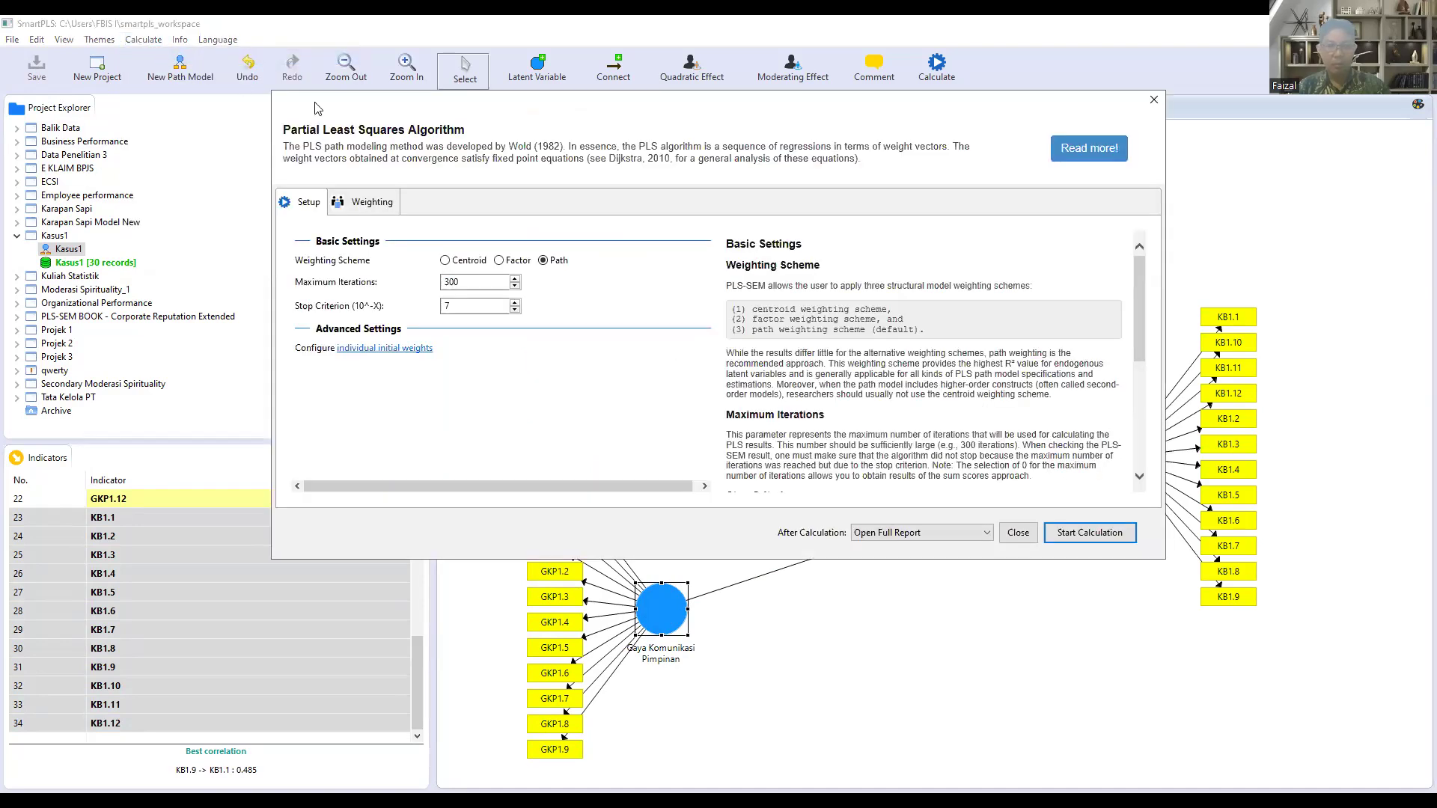
{"action": "left_click", "coordinate": [1116, 537]}
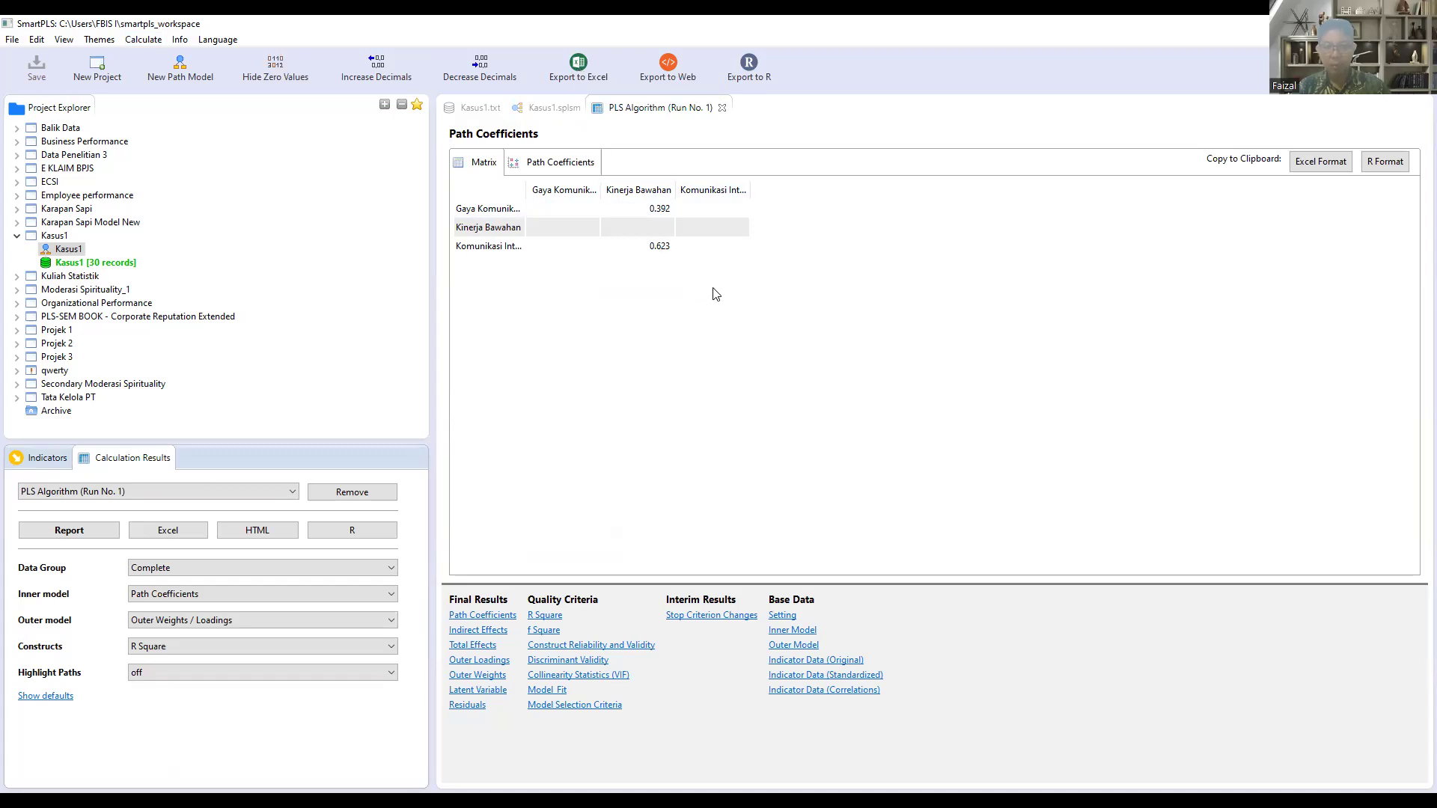
Step: Export the PLS Algorithm report to an Excel file named Kasus1 Algorithm in the Pert 14 folder, keeping the default export options
{"action": "left_click", "coordinate": [582, 62]}
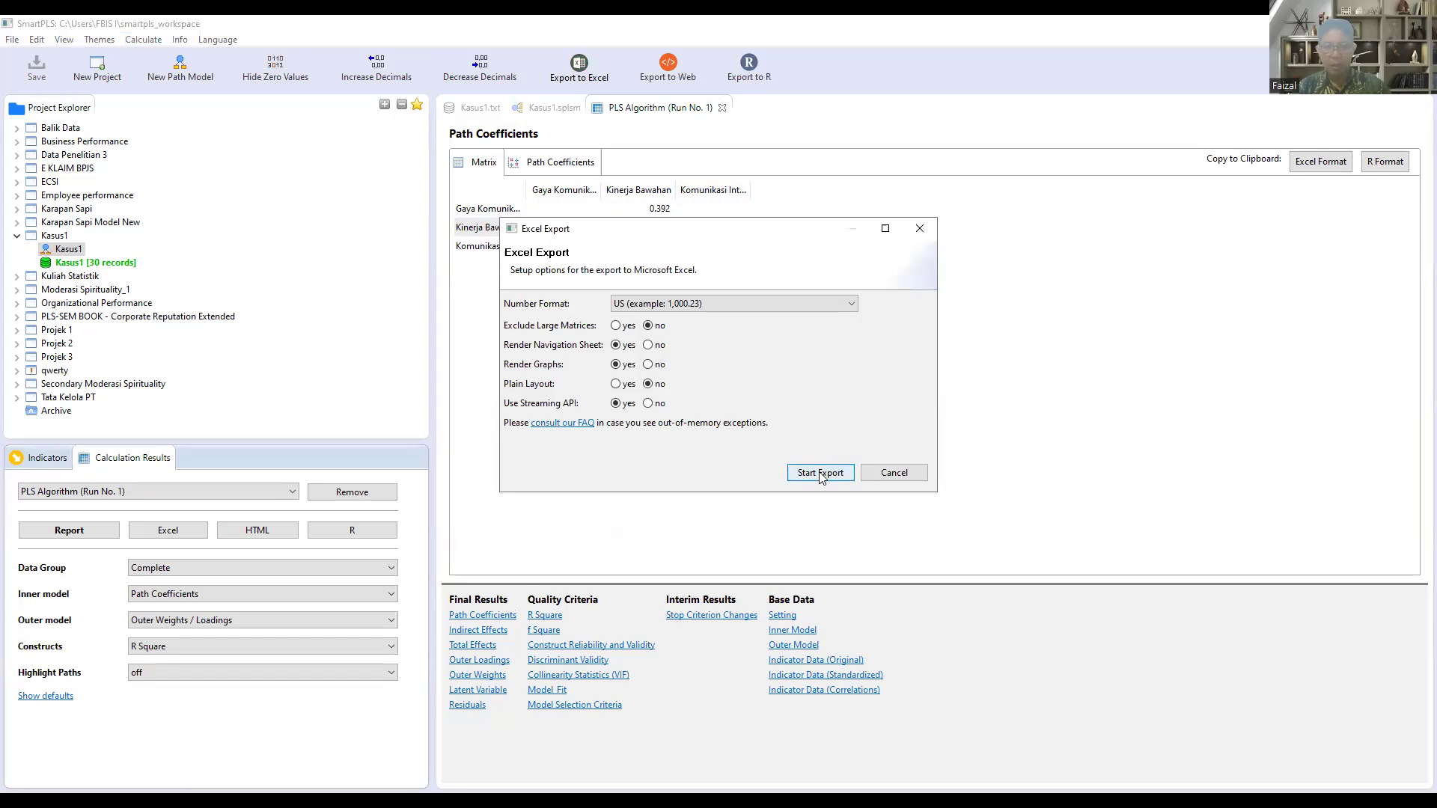
{"action": "left_click", "coordinate": [819, 473]}
{"action": "left_click", "coordinate": [714, 509]}
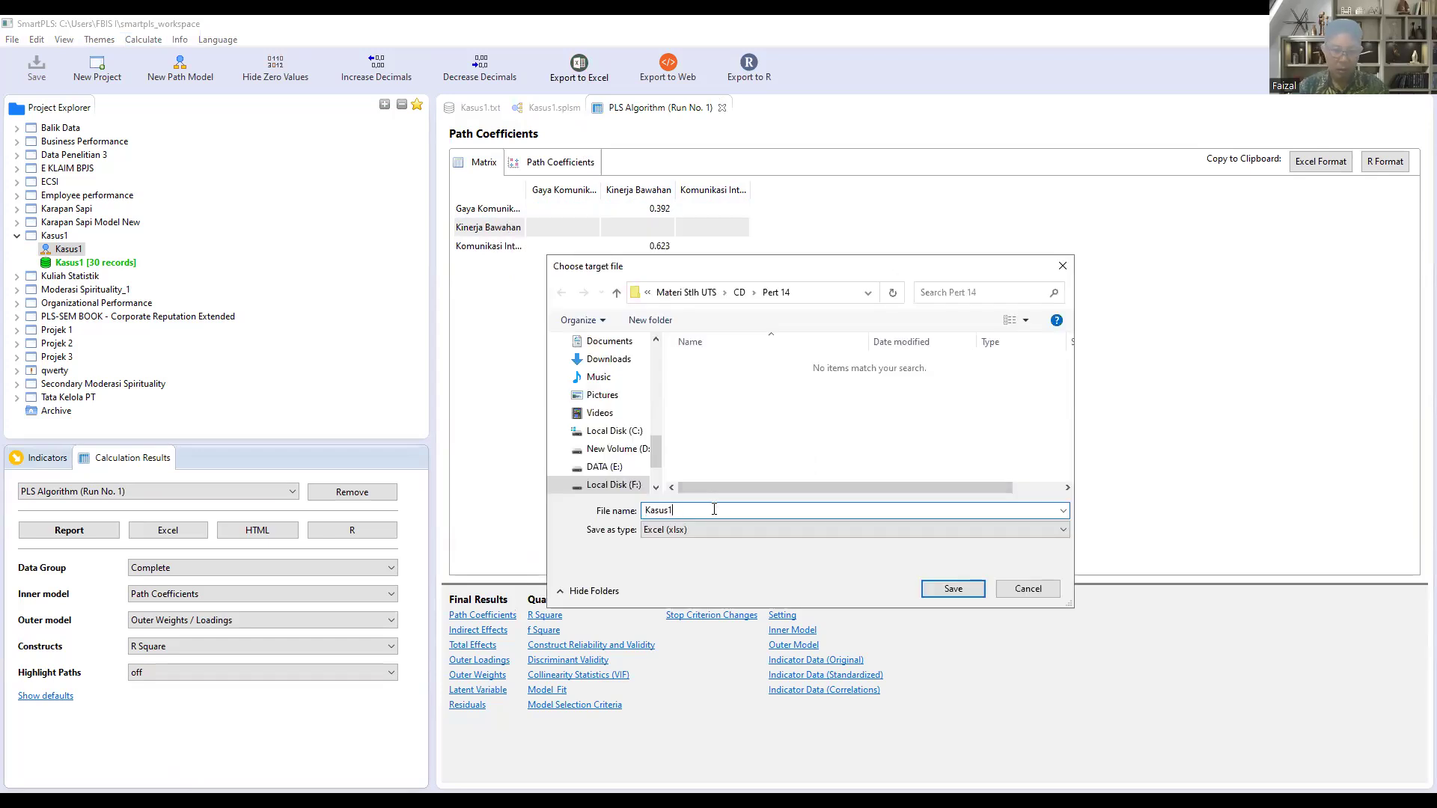
{"action": "type", "text": "Alg"}
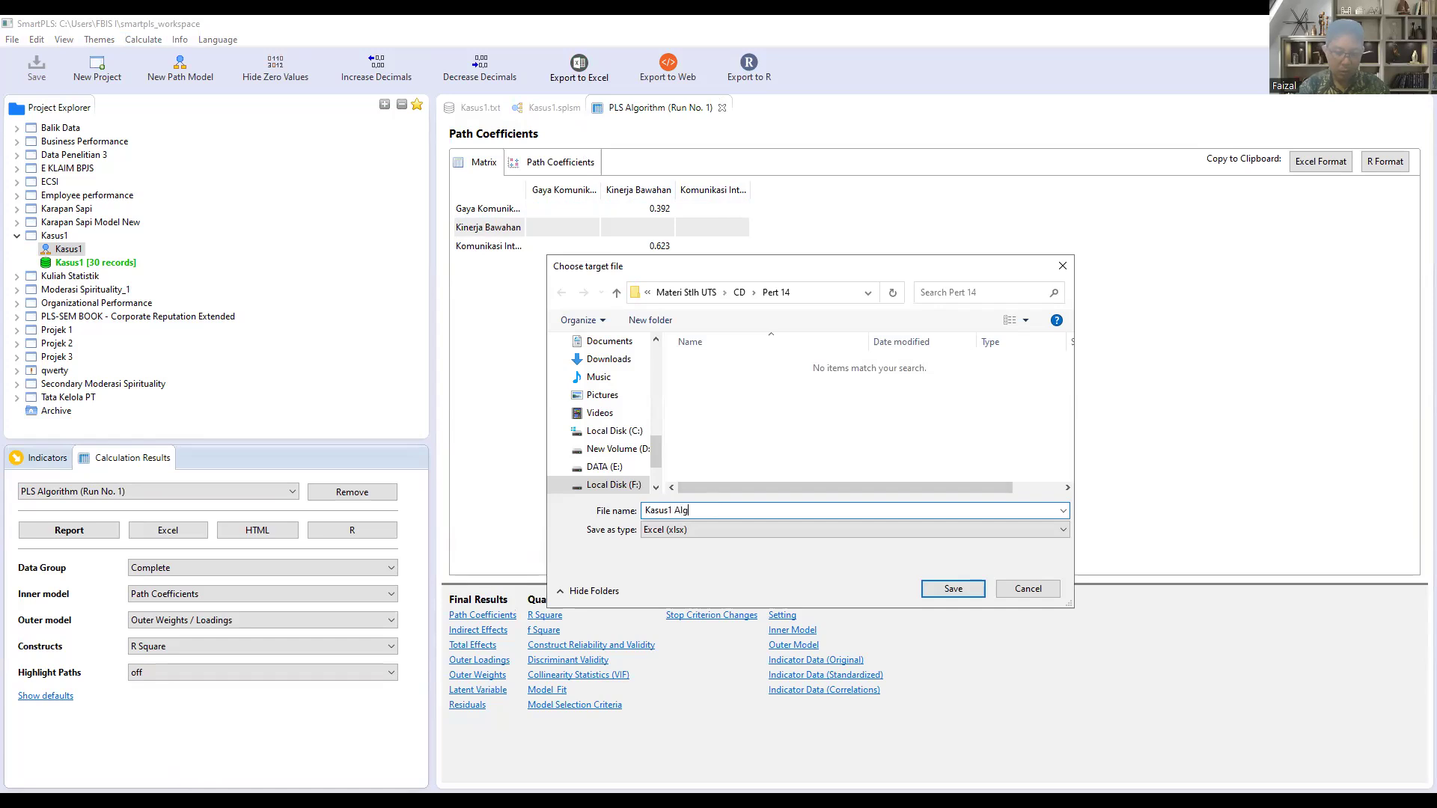
{"action": "type", "text": "orithm"}
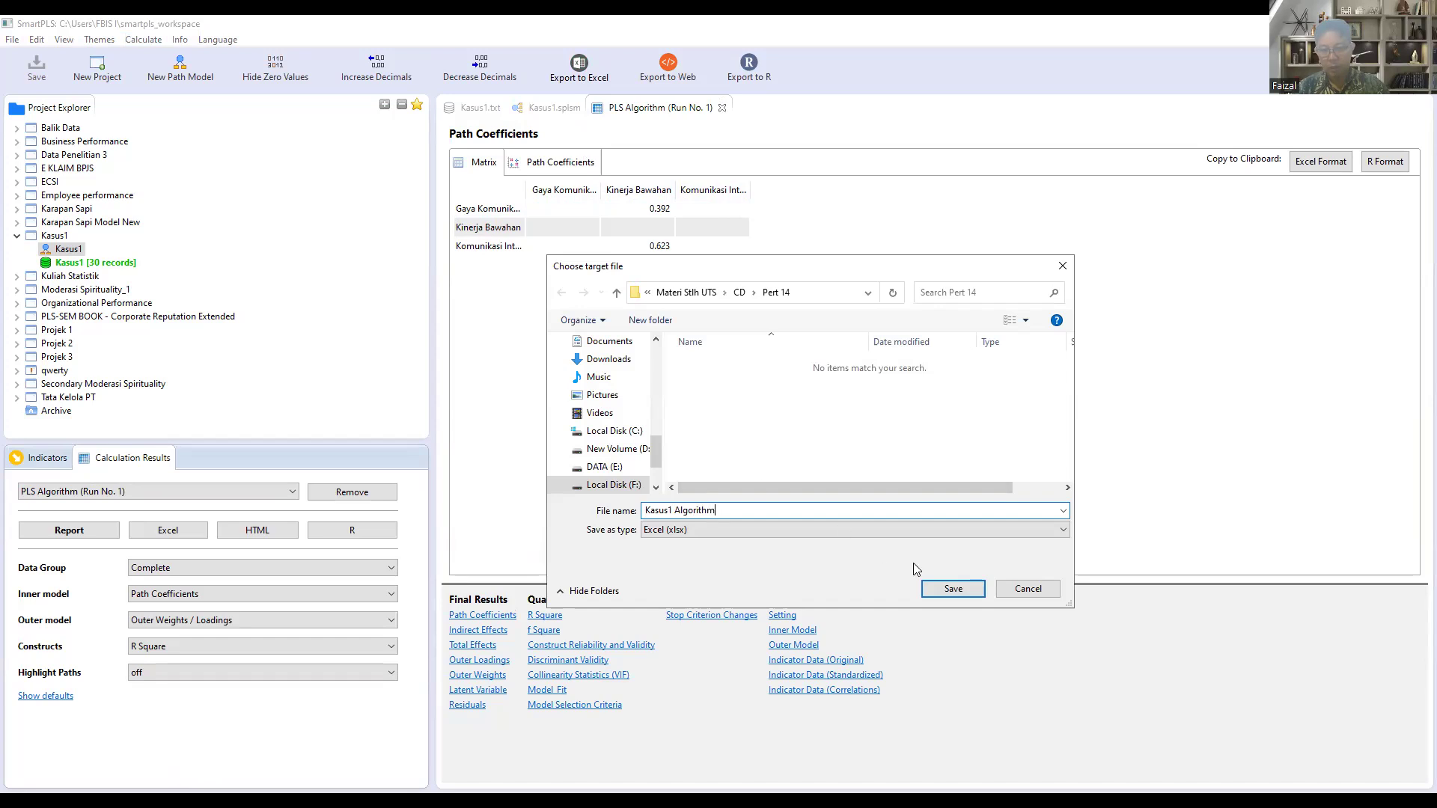
{"action": "left_click", "coordinate": [972, 591]}
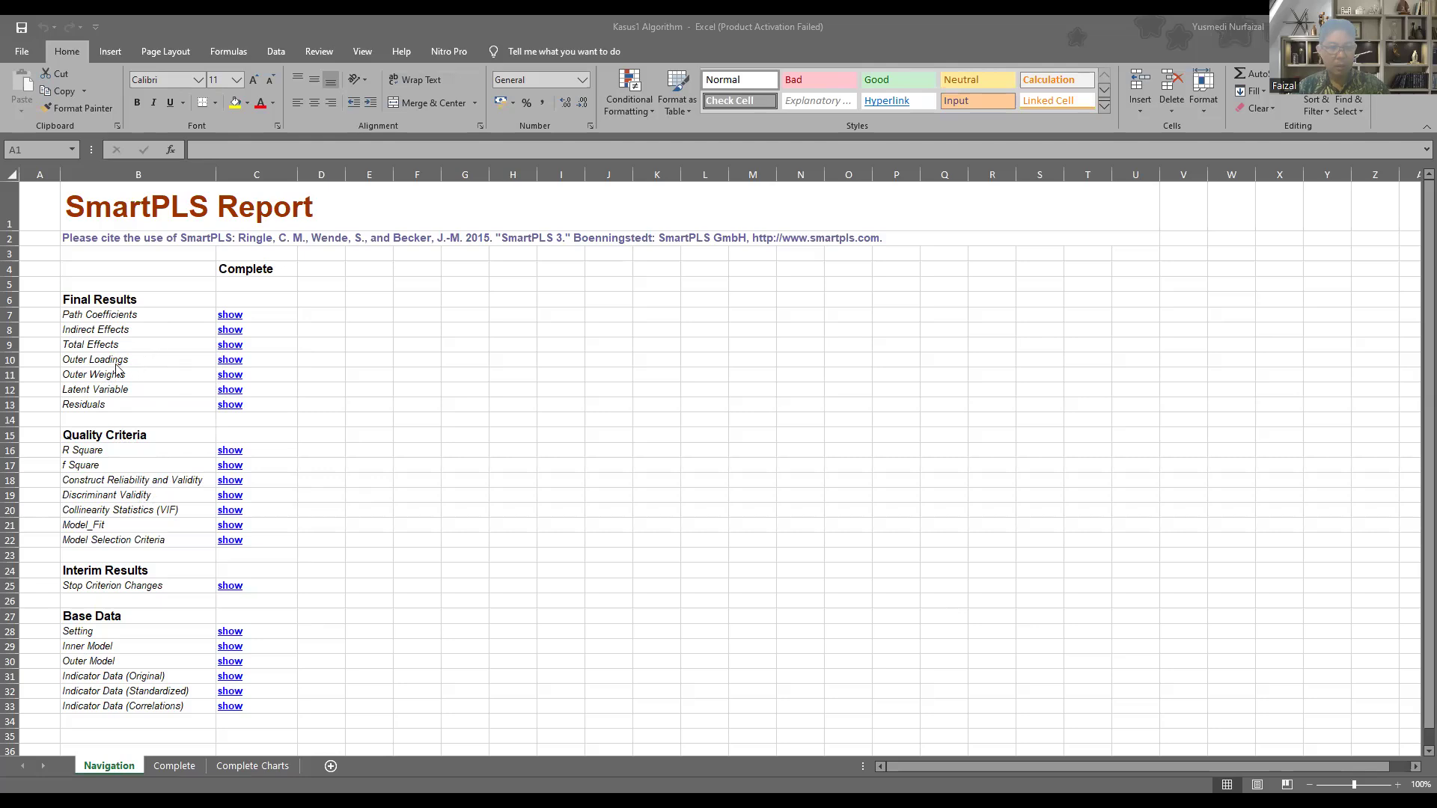
Step: In the exported Excel report, go to Outer Loadings and examine the loadings of the Gaya Komunikasi Pimpinan and Kinerja Bawahan indicators
{"action": "left_click", "coordinate": [229, 364]}
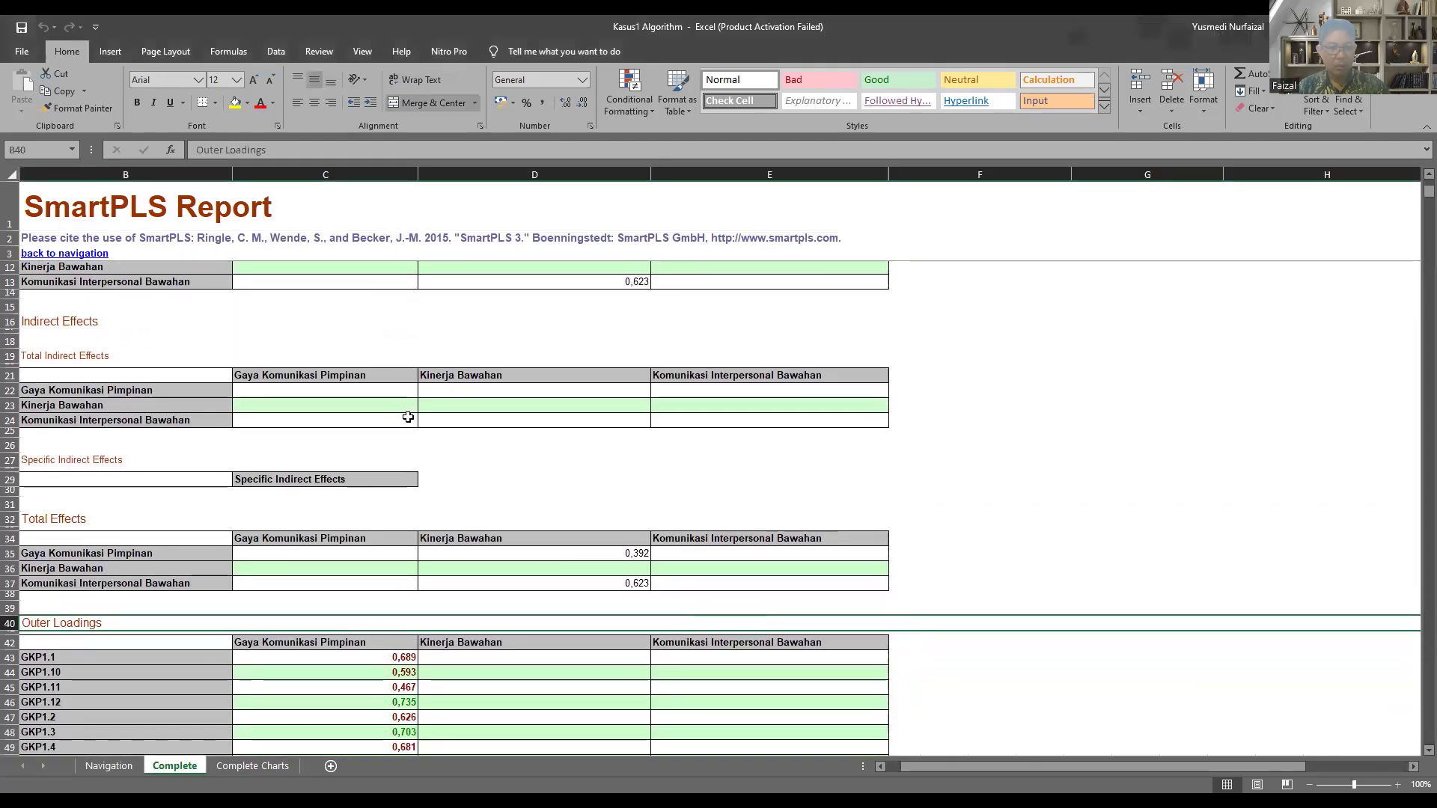
{"action": "scroll", "coordinate": [408, 416], "scroll_direction": "down", "scroll_amount": 6}
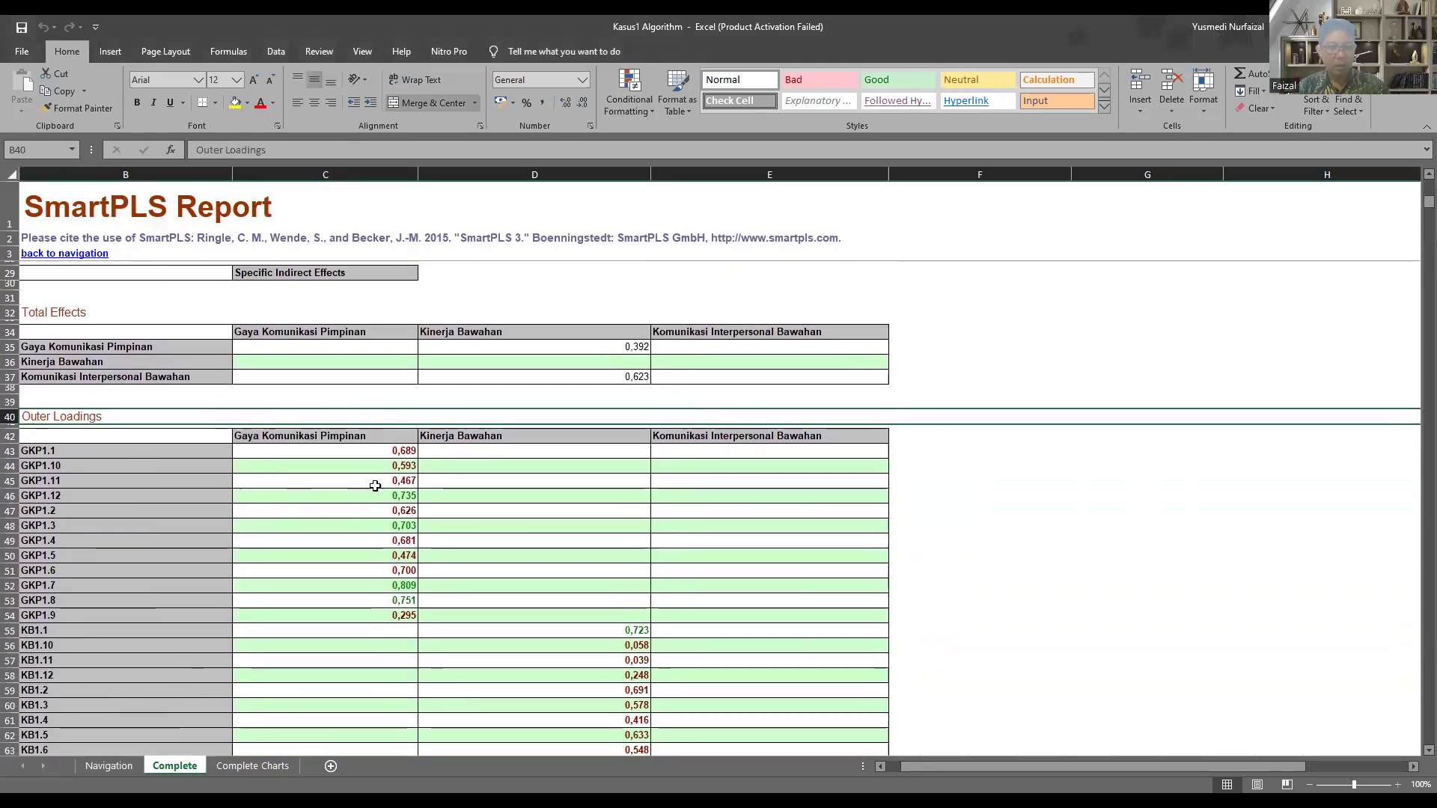
{"action": "left_click_drag", "start_coordinate": [387, 450], "coordinate": [388, 472]}
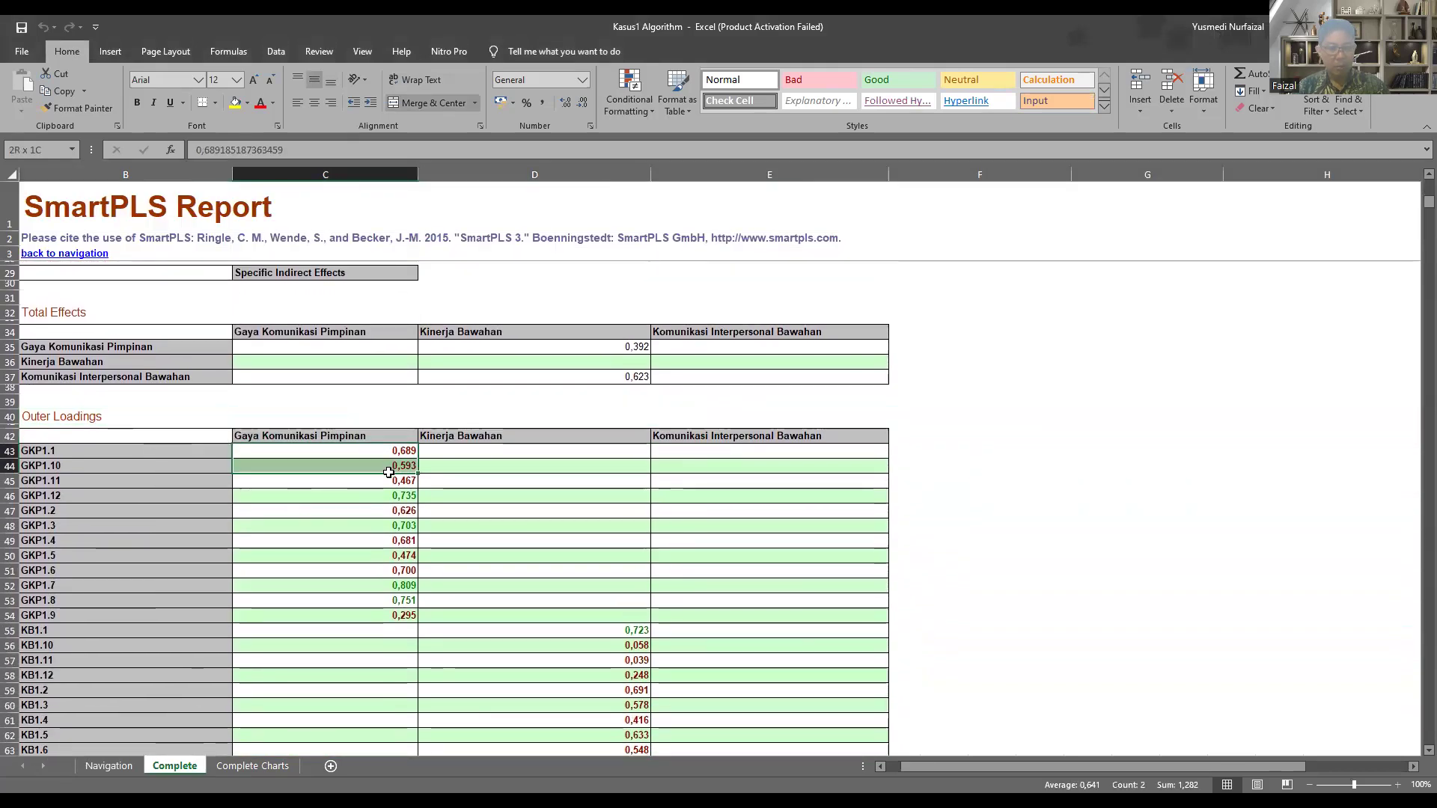
{"action": "left_click", "coordinate": [395, 452]}
{"action": "left_click_drag", "start_coordinate": [396, 452], "coordinate": [397, 612]}
{"action": "scroll", "coordinate": [497, 561], "scroll_direction": "down", "scroll_amount": 3}
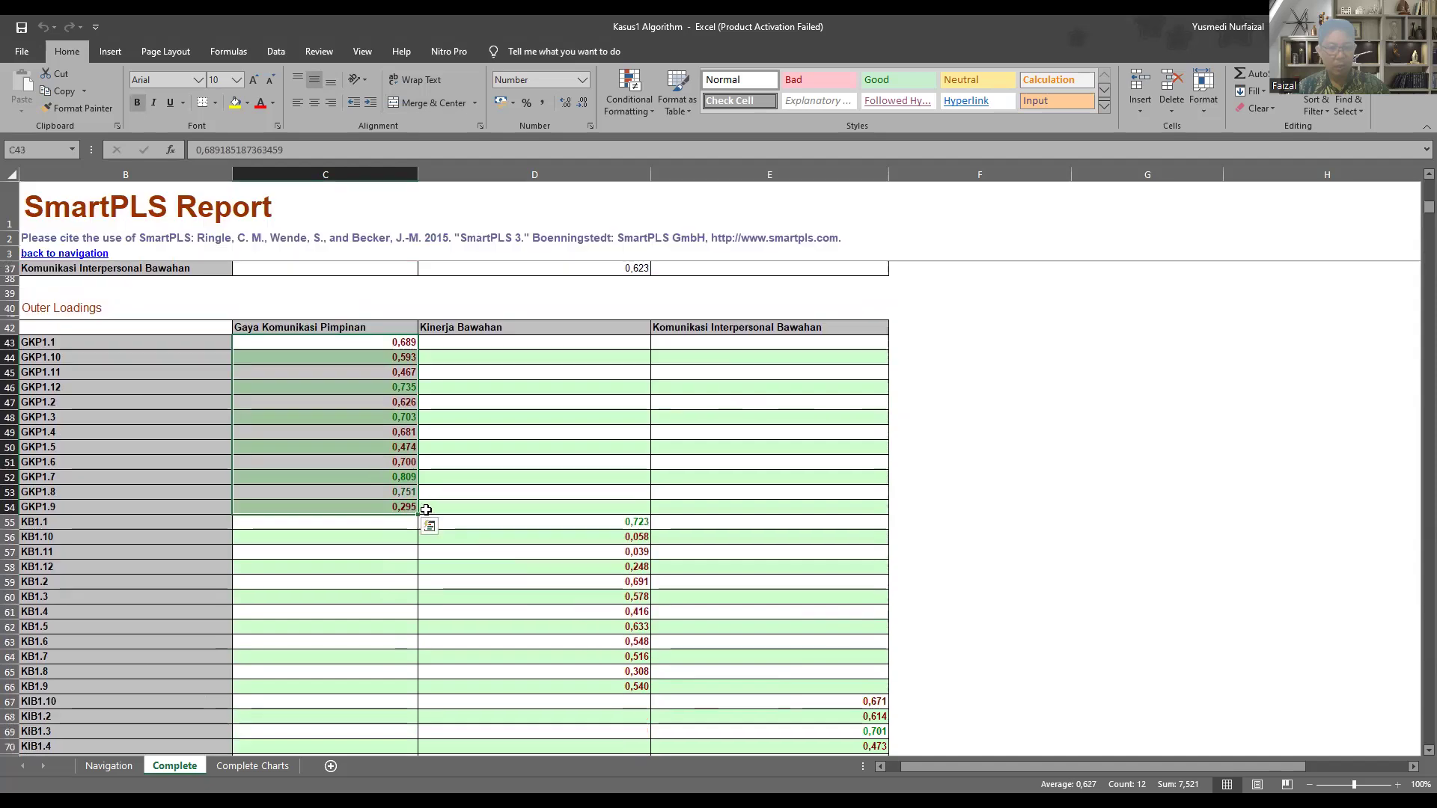
{"action": "left_click", "coordinate": [379, 490]}
{"action": "left_click_drag", "start_coordinate": [598, 525], "coordinate": [599, 684]}
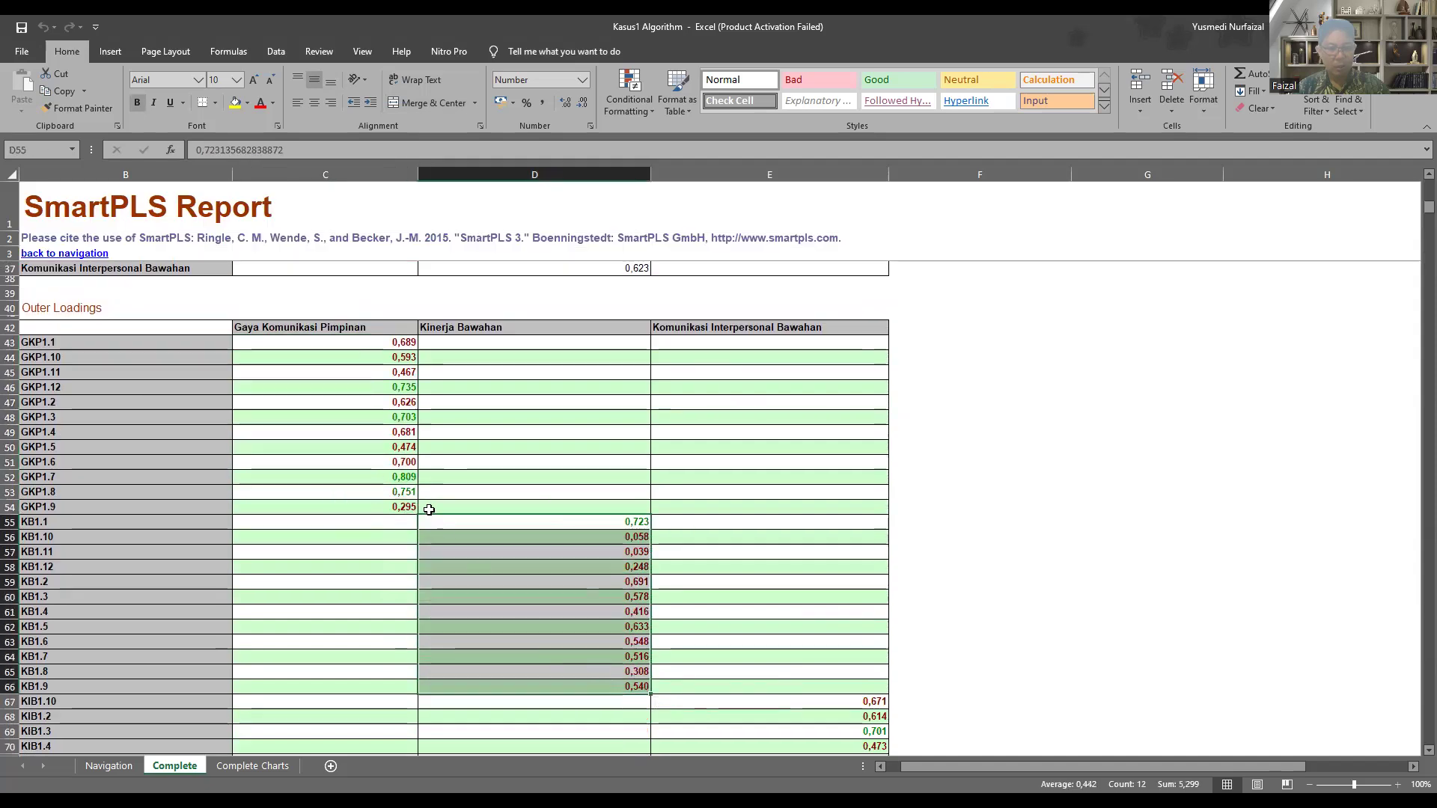
Step: In the exported Excel report, go to Construct Reliability and Validity from the navigation sheet and examine the Cronbach's Alpha, Composite Reliability and AVE values
{"action": "left_click", "coordinate": [406, 504]}
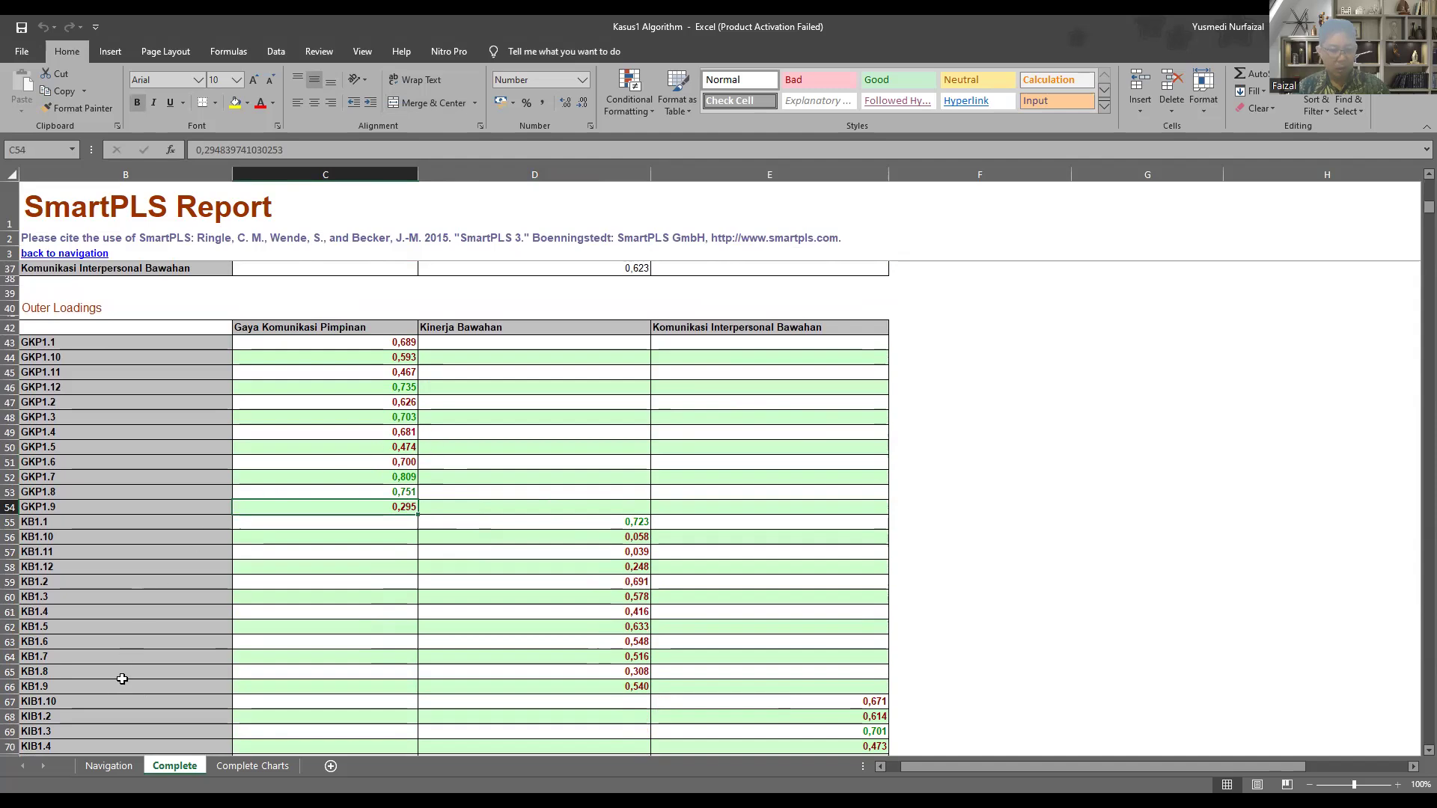
{"action": "left_click", "coordinate": [109, 767]}
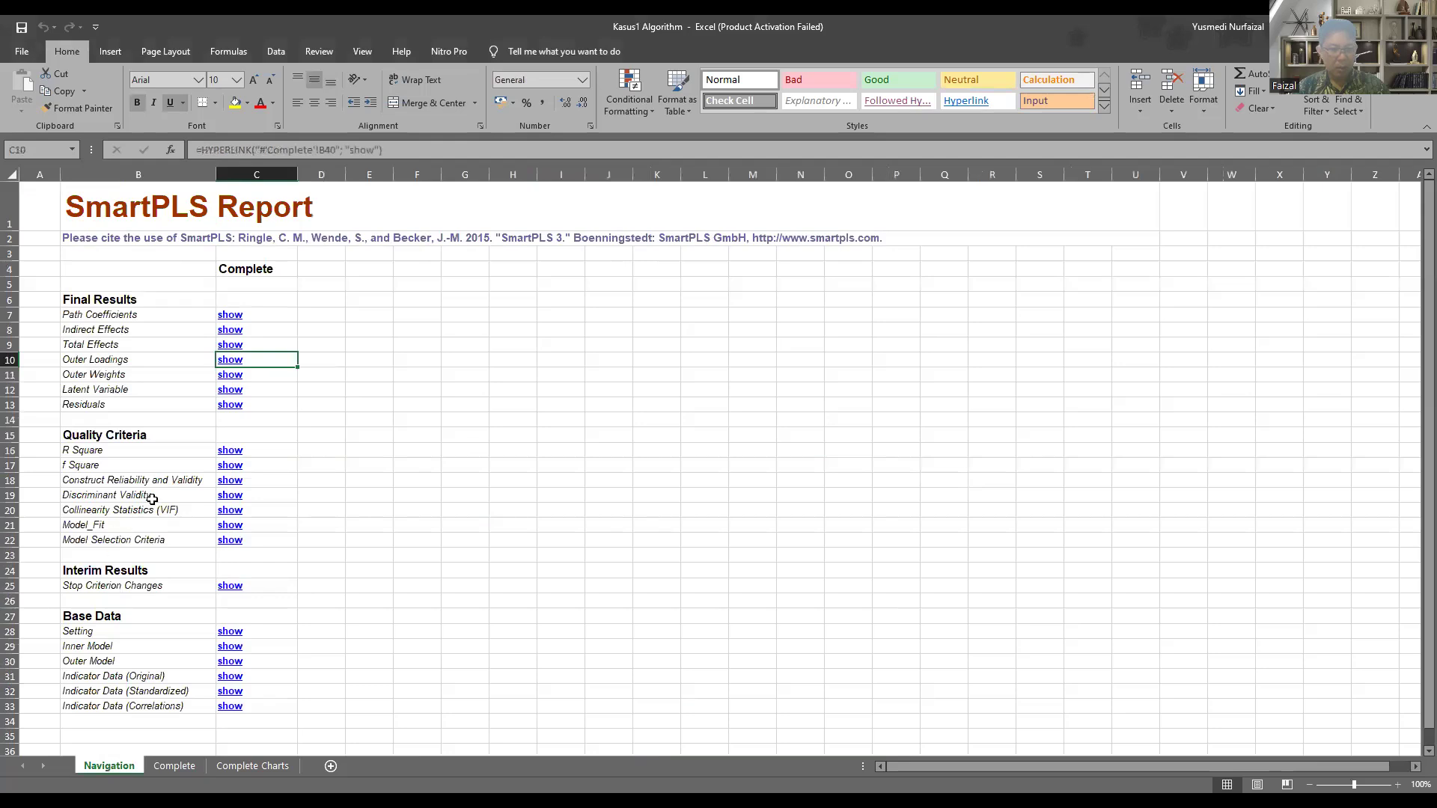
{"action": "left_click", "coordinate": [228, 483]}
{"action": "scroll", "coordinate": [629, 520], "scroll_direction": "down", "scroll_amount": 2}
{"action": "scroll", "coordinate": [638, 521], "scroll_direction": "down", "scroll_amount": 3}
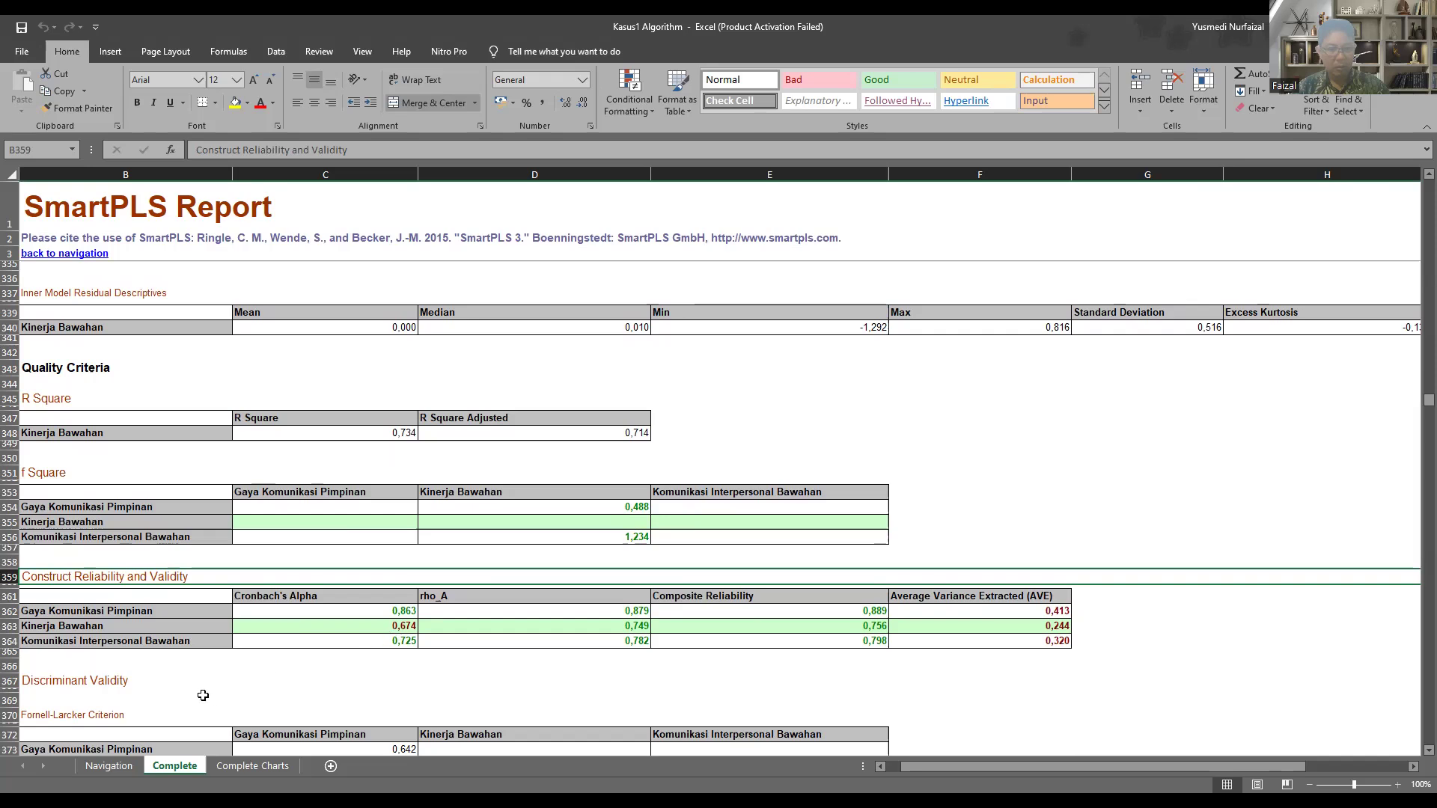
{"action": "left_click", "coordinate": [109, 766]}
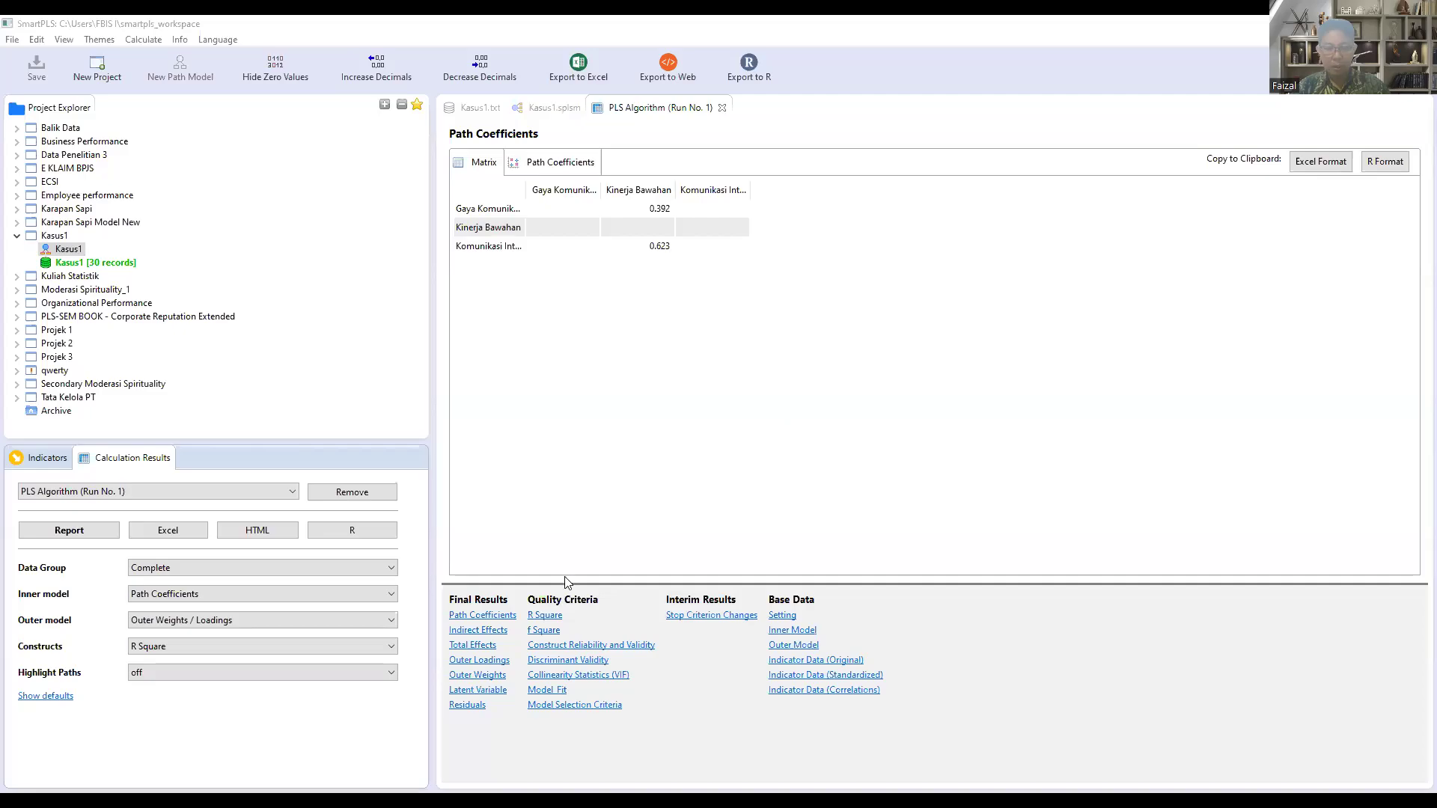
Step: Switch to SmartPLS and review the Outer Loadings, Construct Reliability and Validity, and Discriminant Validity results in the PLS Algorithm report
{"action": "left_click", "coordinate": [479, 661]}
{"action": "scroll", "coordinate": [593, 377], "scroll_direction": "down", "scroll_amount": 1}
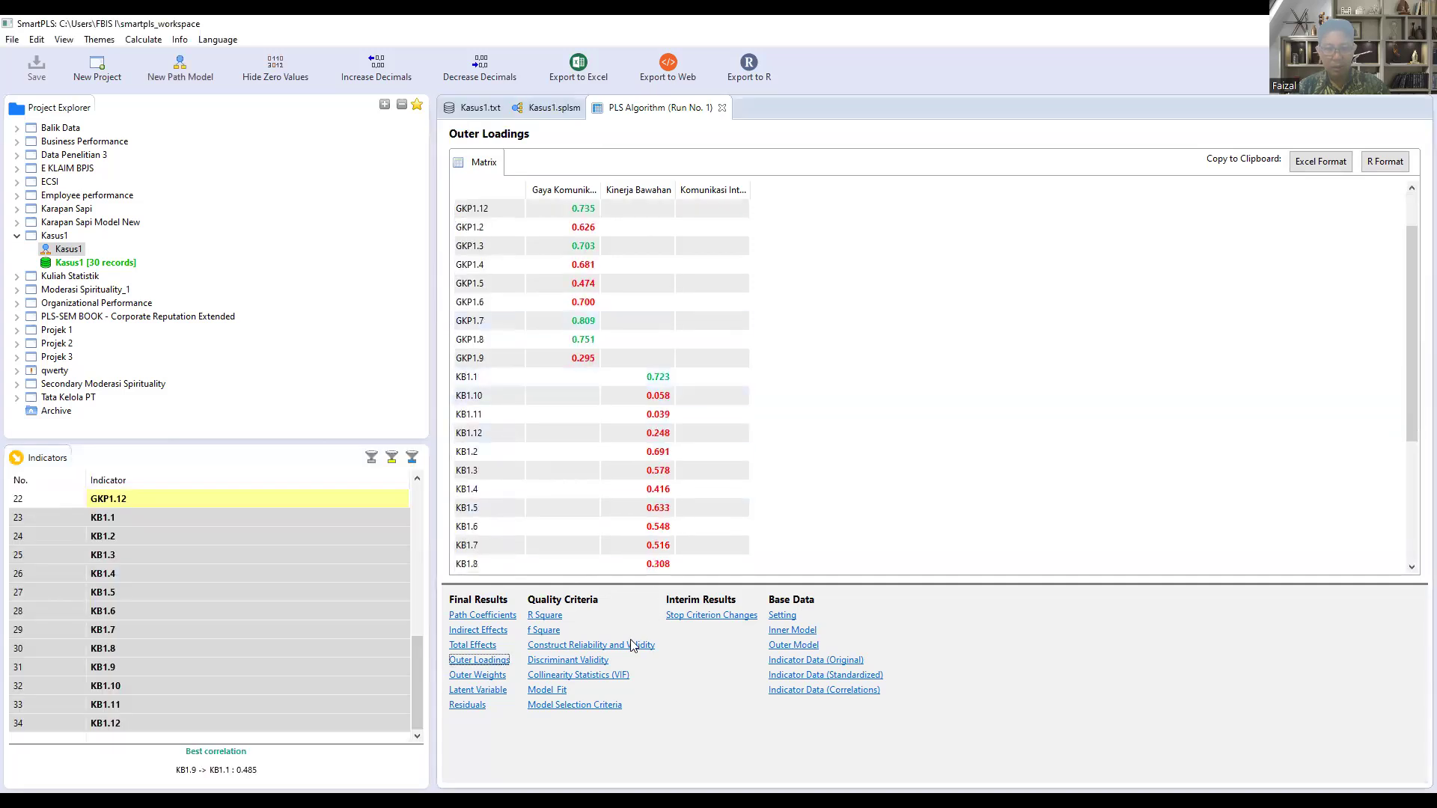
{"action": "left_click", "coordinate": [585, 647]}
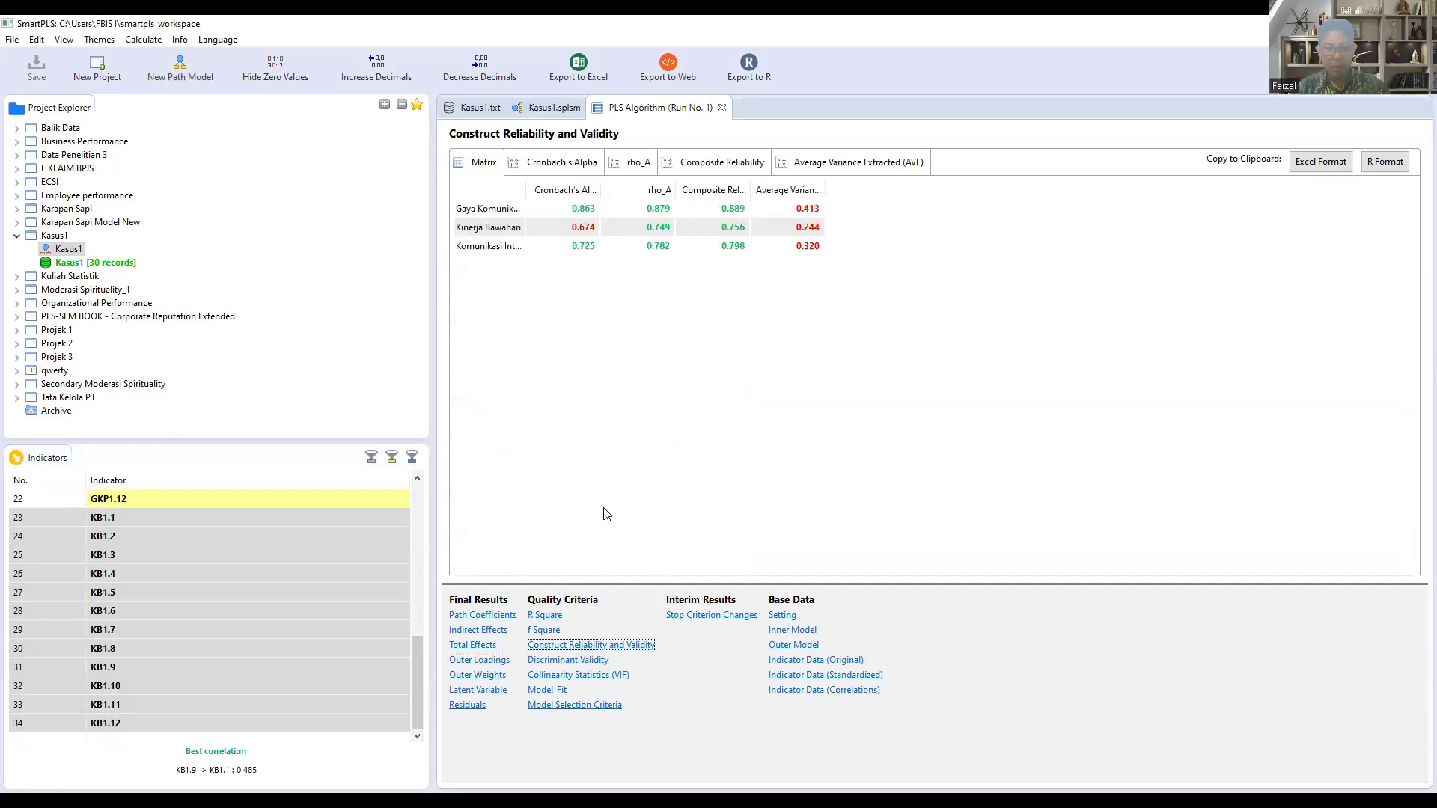
{"action": "left_click", "coordinate": [564, 662]}
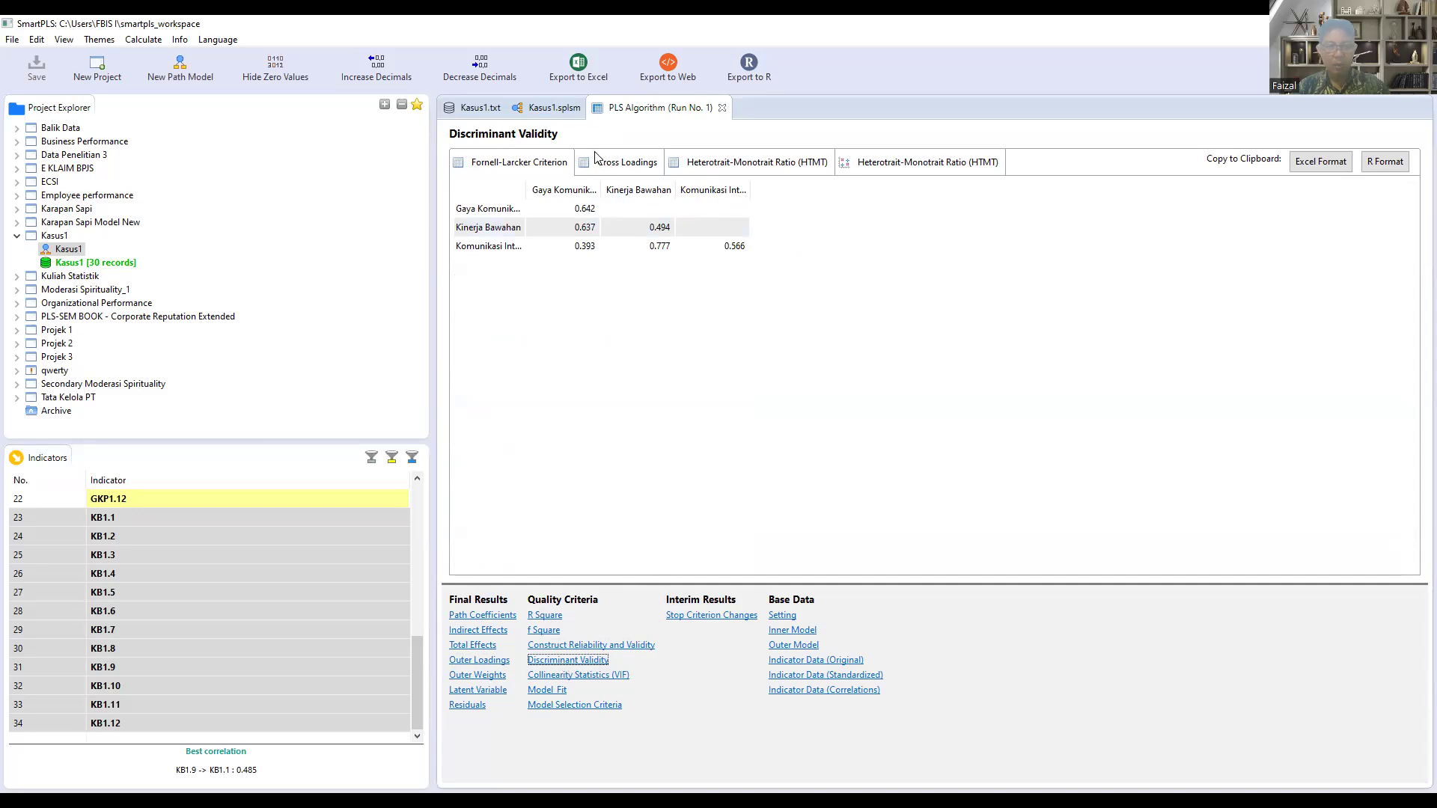
Step: Run Bootstrapping on the Kasus1 path model with its default 500 subsamples, and widen the path name column in the resulting Path Coefficients table
{"action": "left_click", "coordinate": [545, 109]}
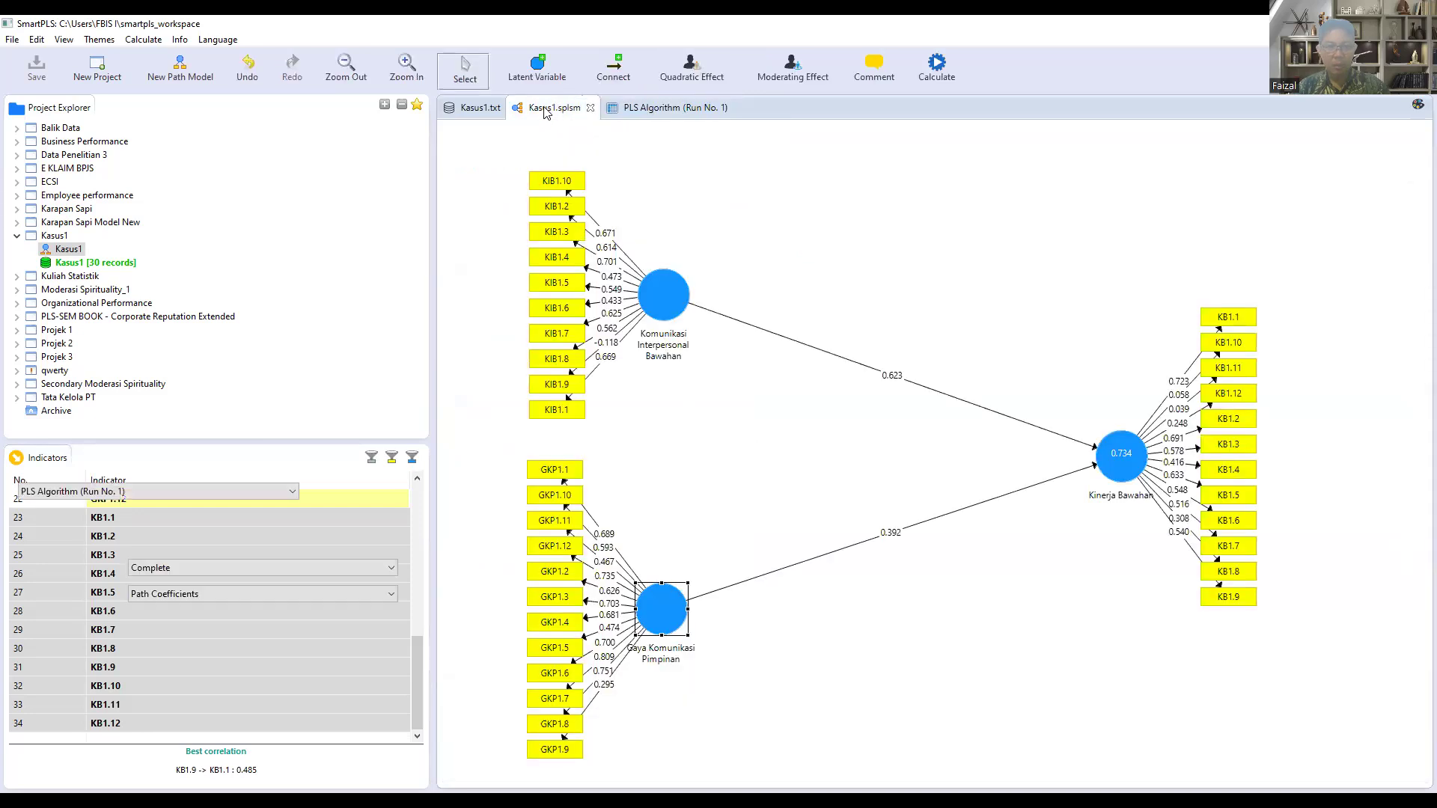
{"action": "left_click", "coordinate": [477, 110]}
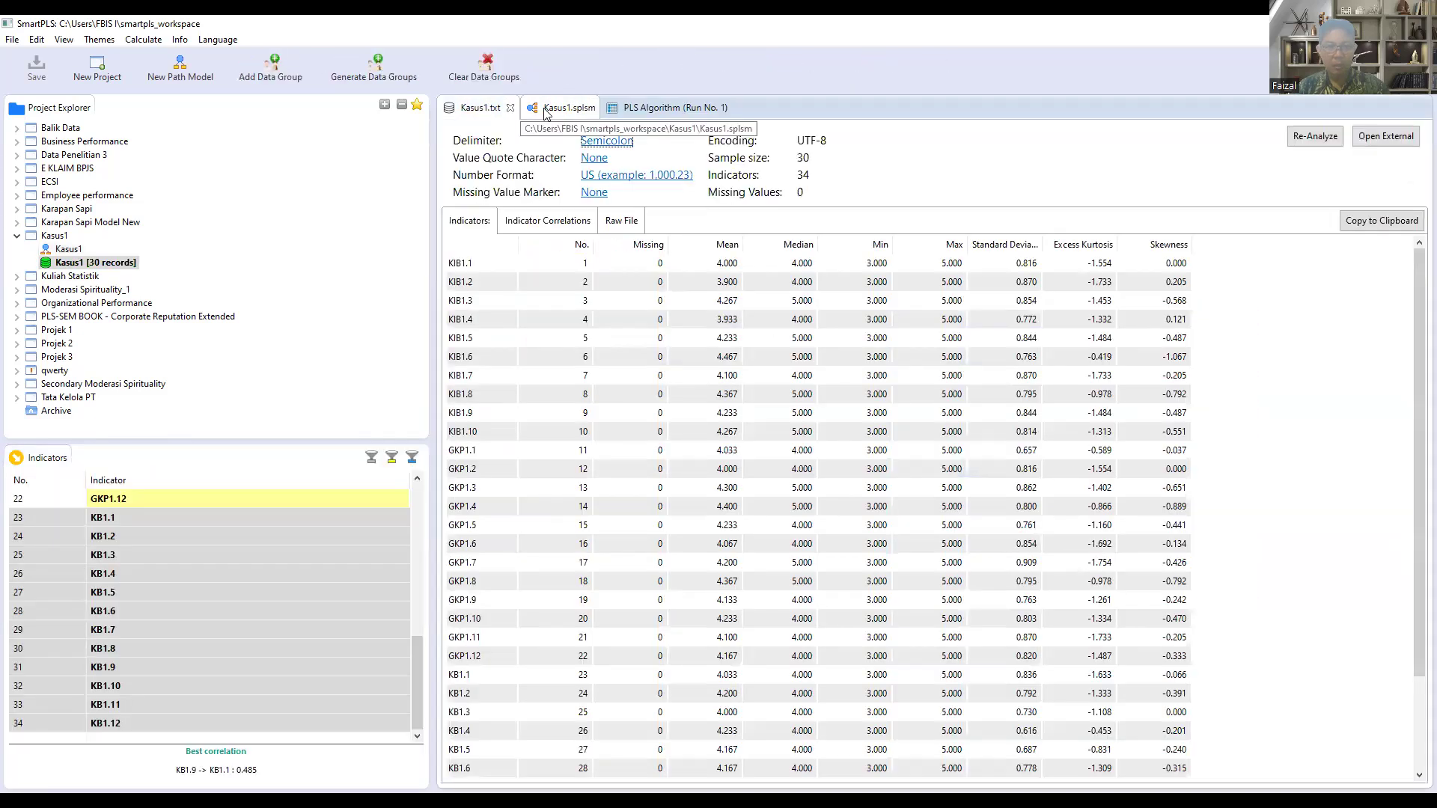
{"action": "left_click", "coordinate": [562, 110]}
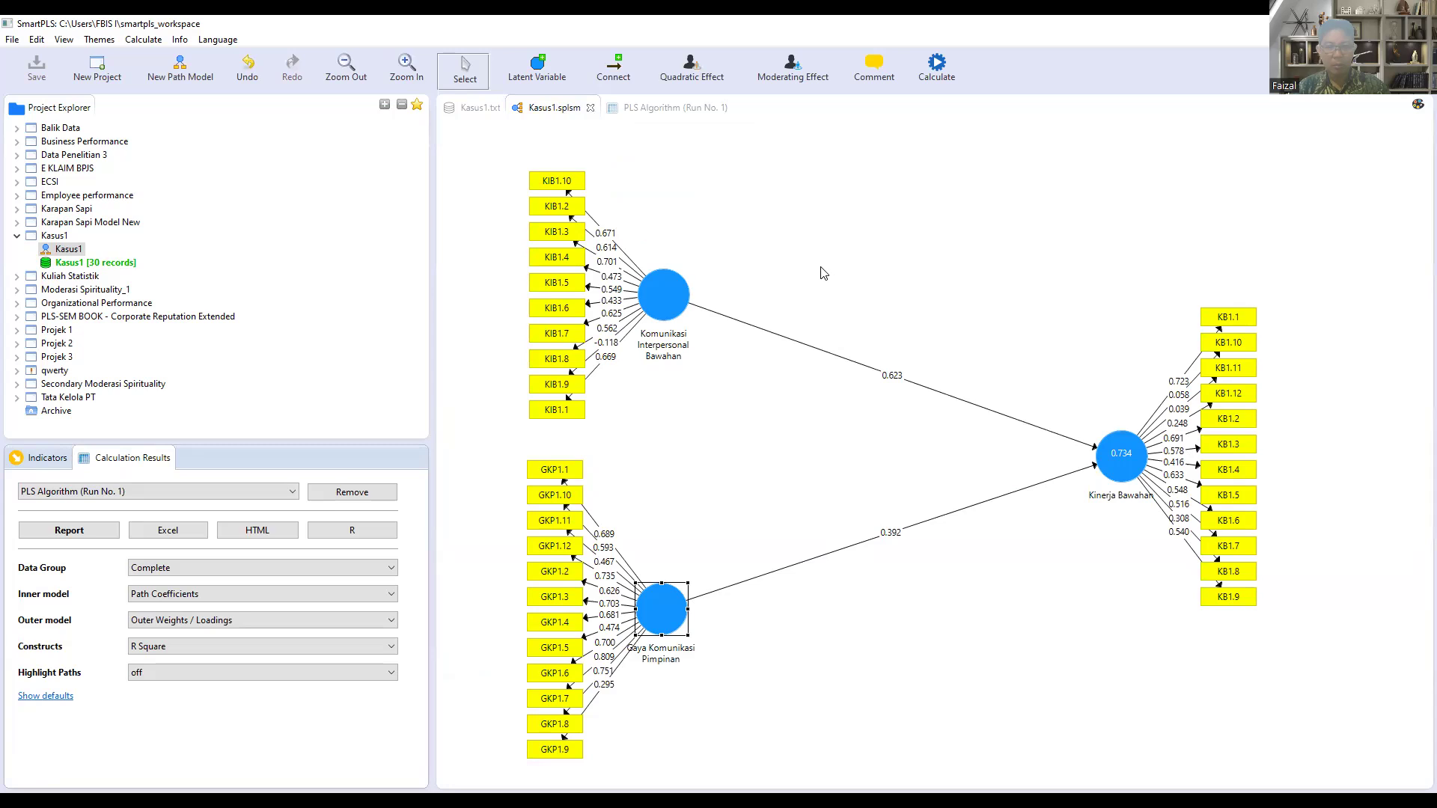
{"action": "left_click", "coordinate": [144, 40]}
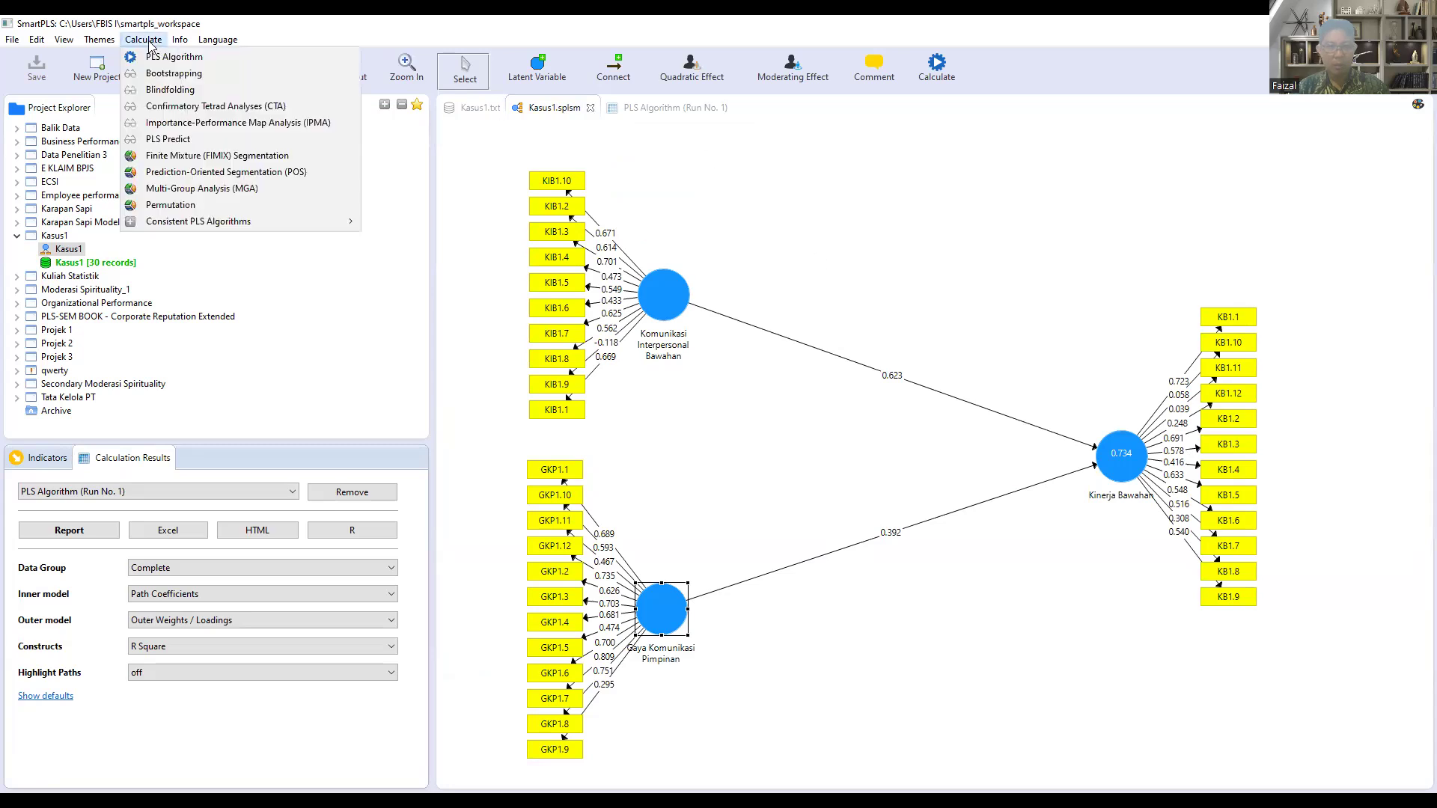
{"action": "left_click", "coordinate": [171, 74]}
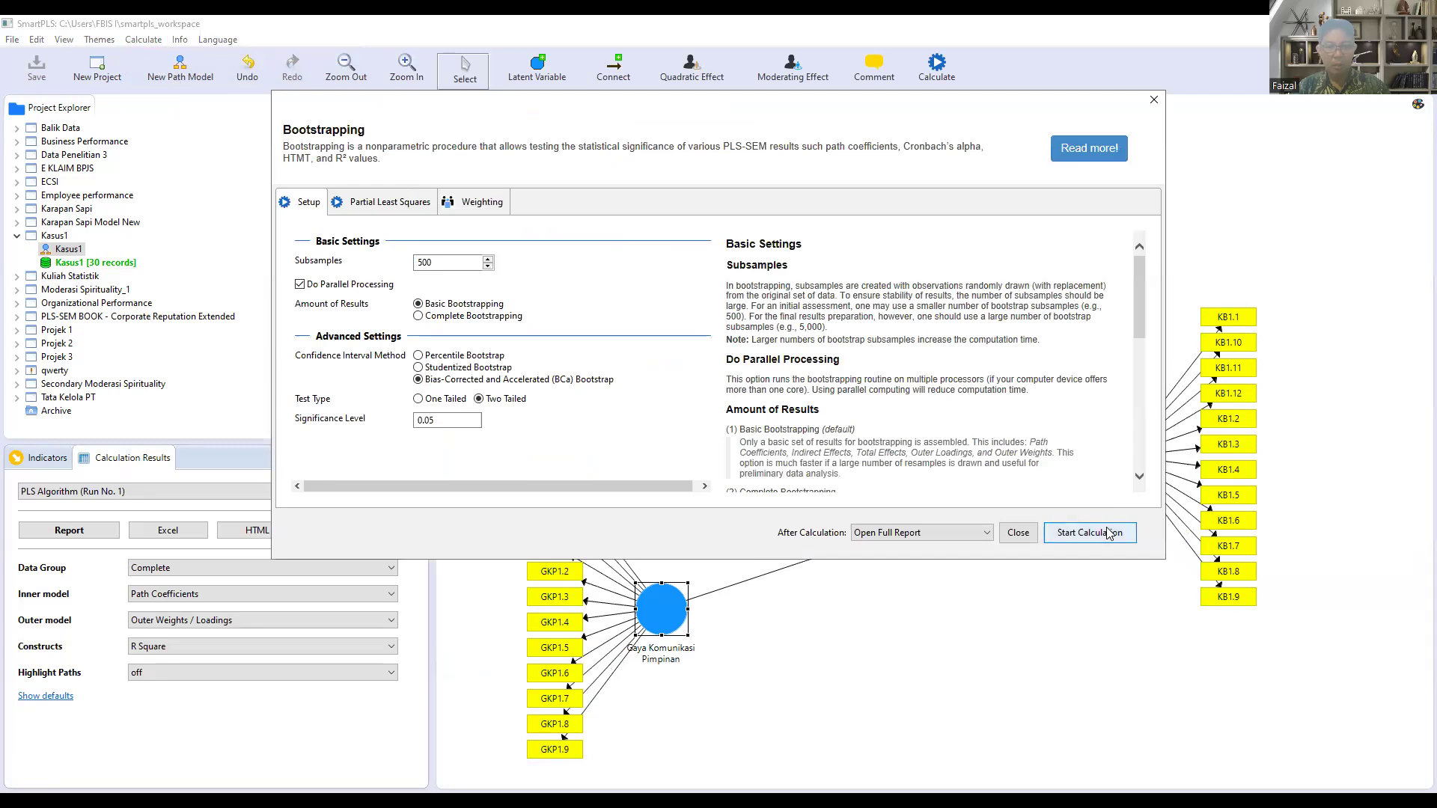
{"action": "left_click", "coordinate": [1108, 533]}
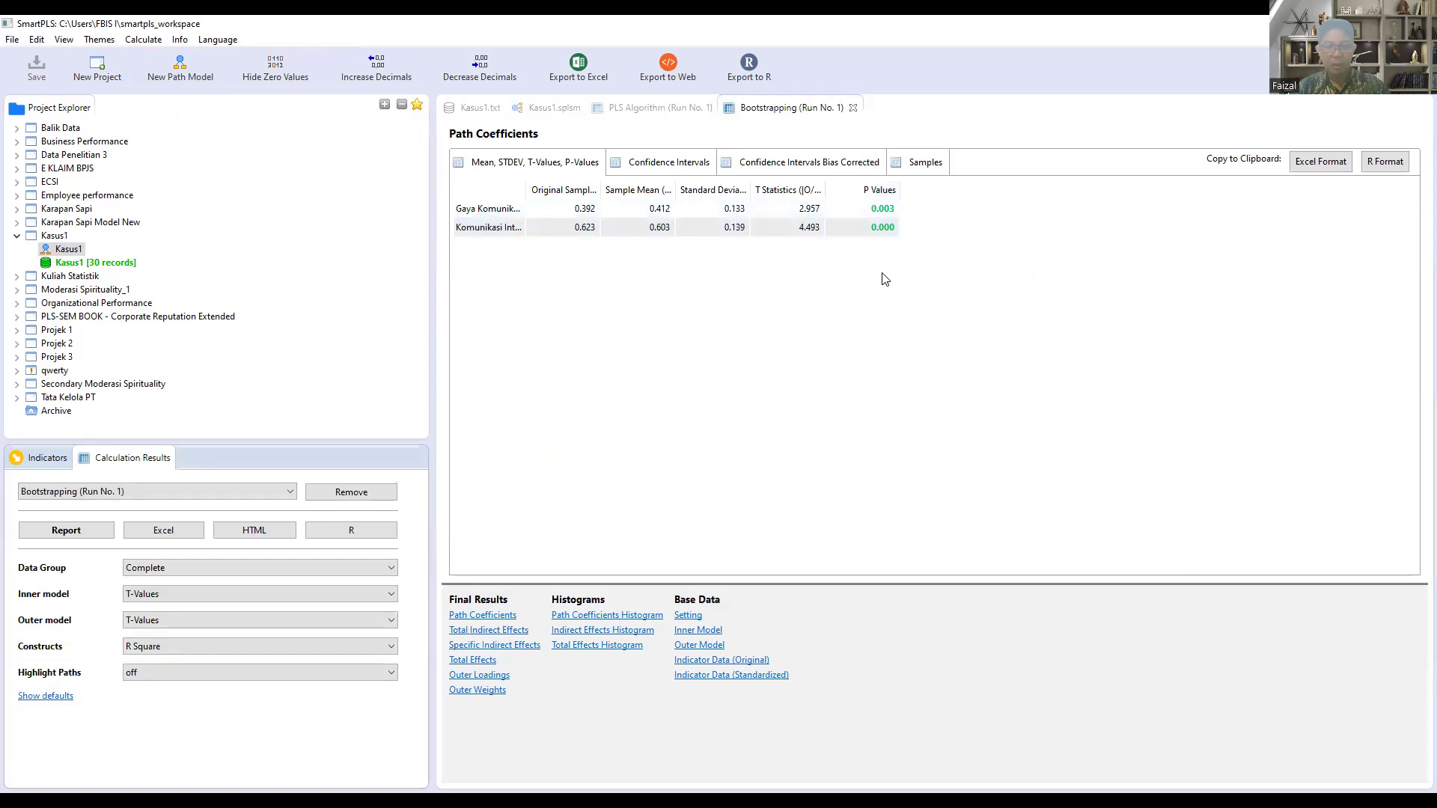
{"action": "left_click_drag", "start_coordinate": [524, 188], "coordinate": [677, 188]}
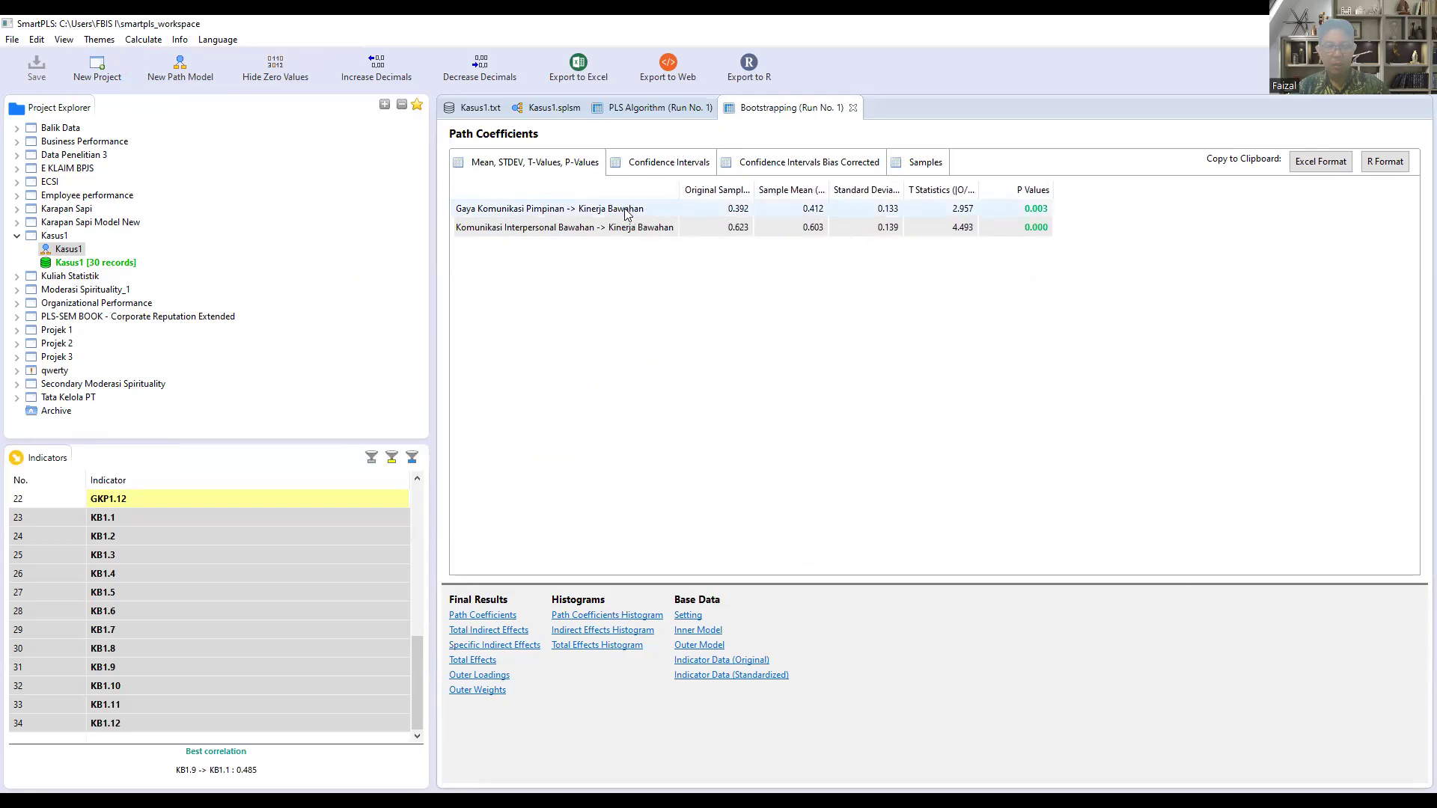
{"action": "left_click", "coordinate": [1040, 225]}
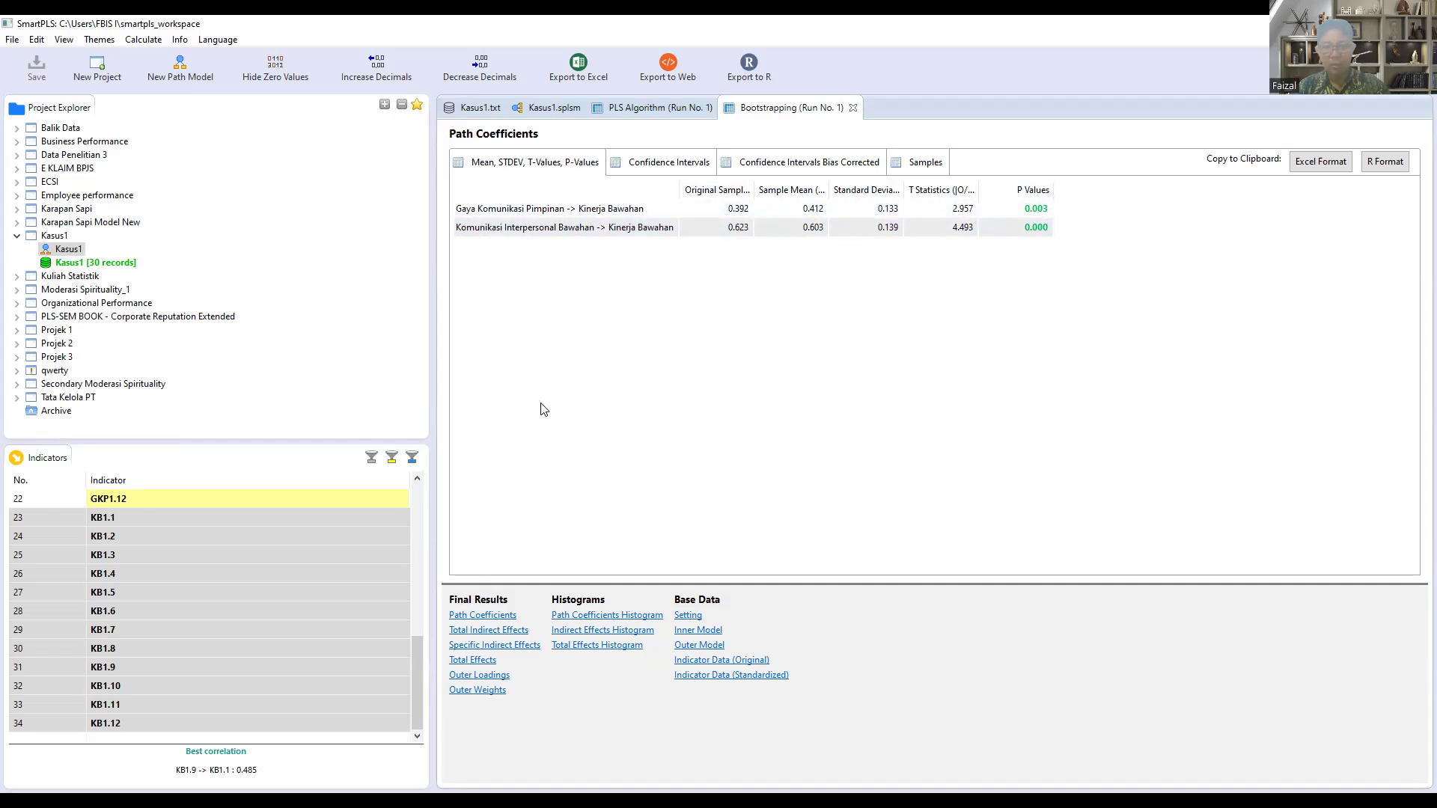
Step: Export the Bootstrapping report to an Excel file named Kasus1 Boostrapping in the Pert 14 folder, keeping the default export options
{"action": "left_click", "coordinate": [577, 66]}
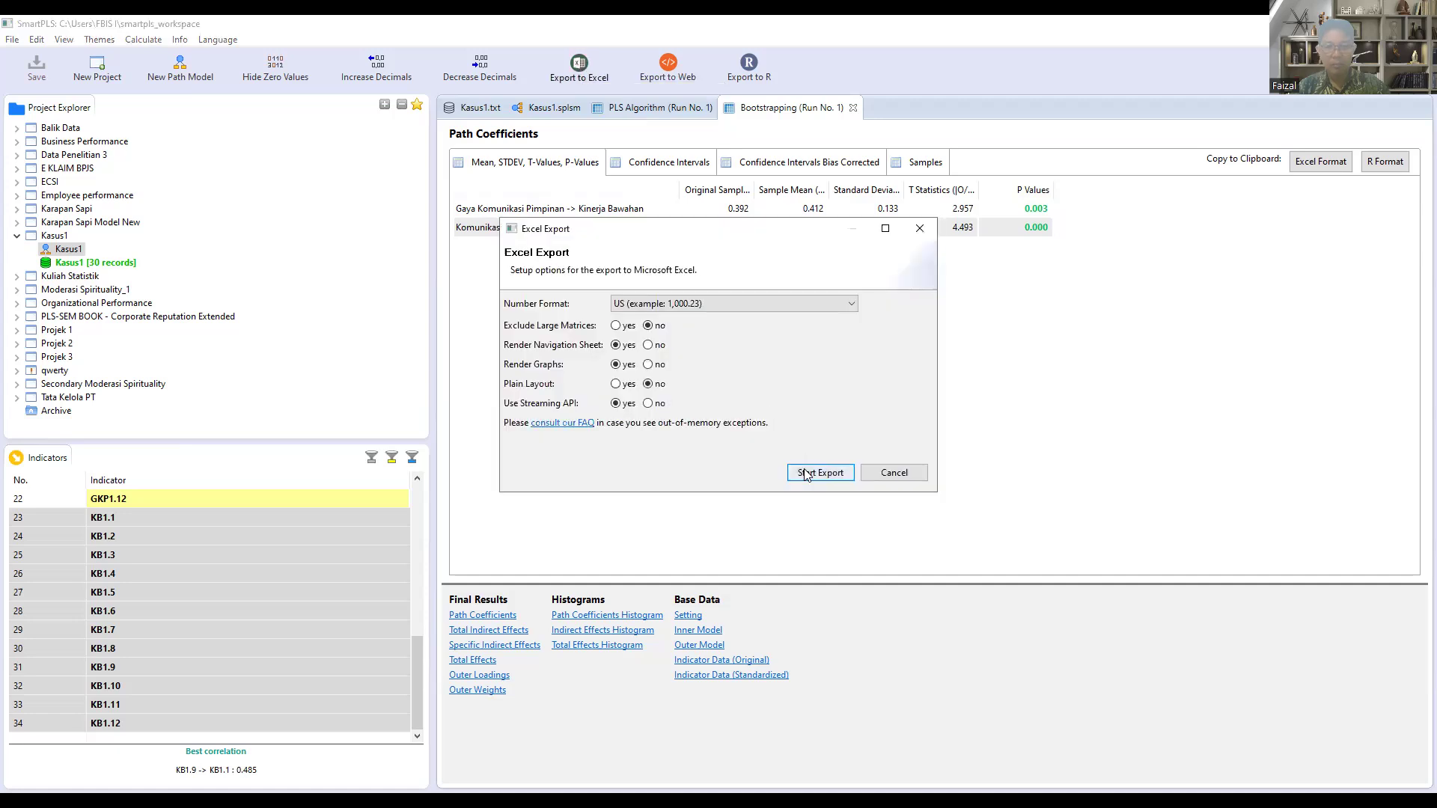
{"action": "left_click", "coordinate": [806, 473]}
{"action": "left_click", "coordinate": [698, 511]}
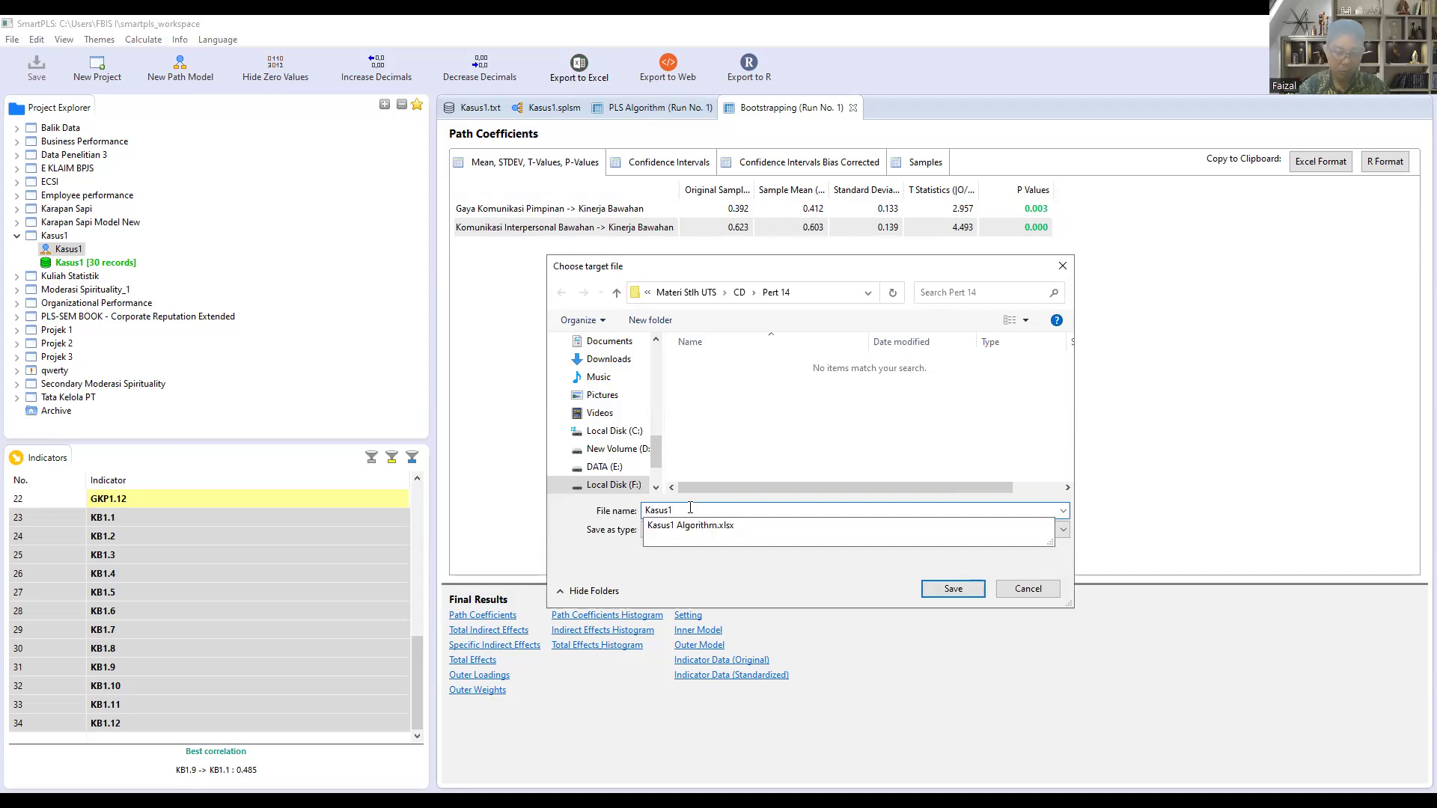
{"action": "type", "text": "Boostra"}
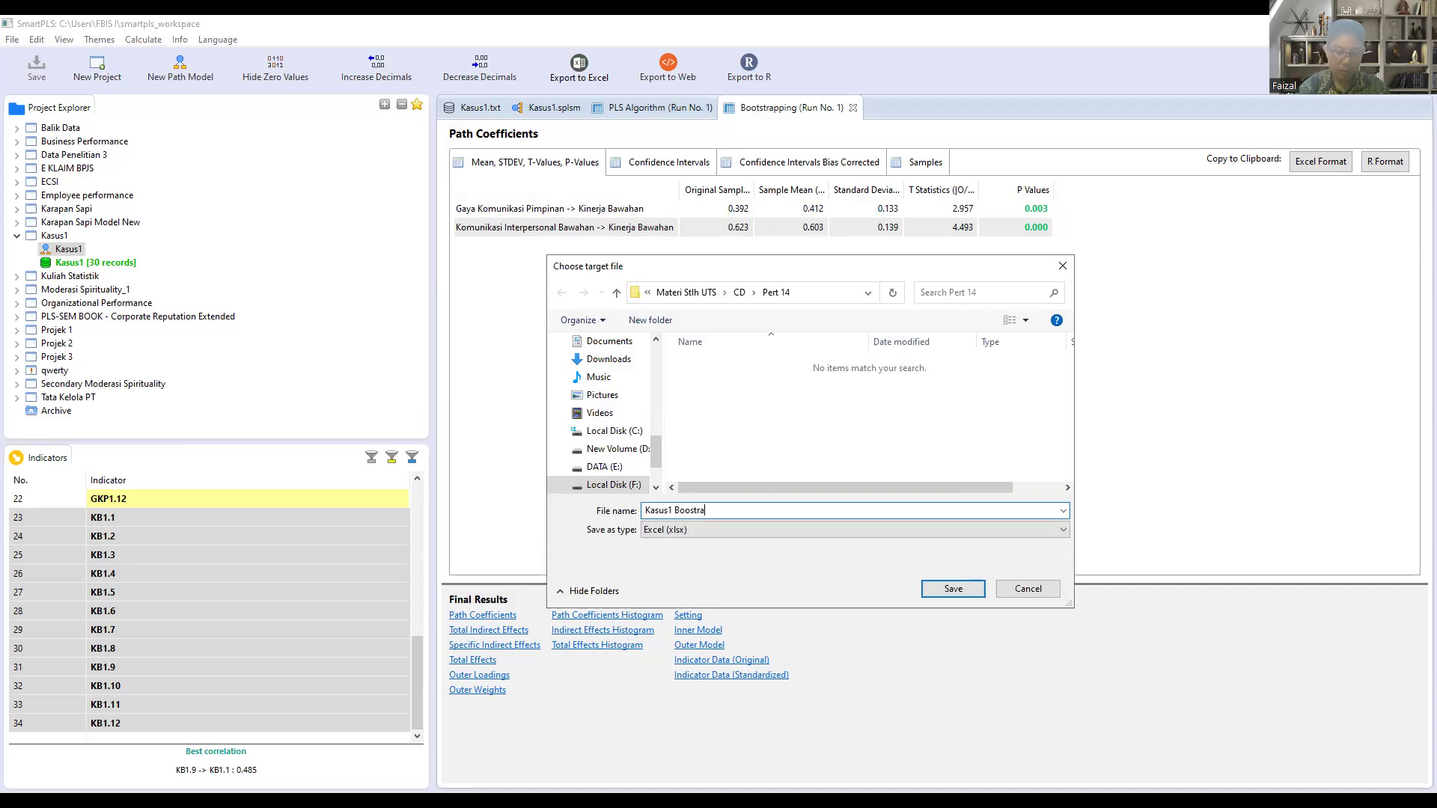
{"action": "type", "text": "pping"}
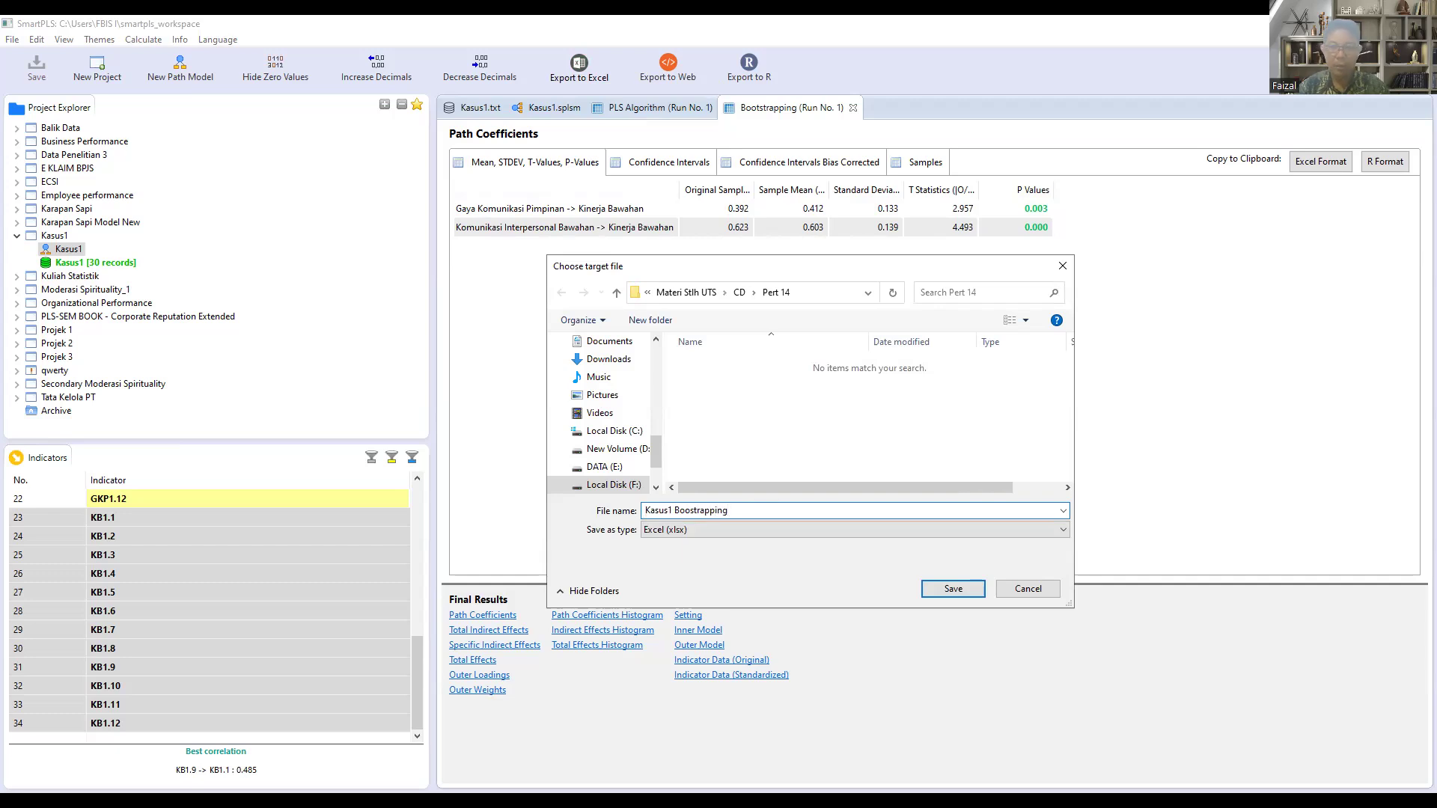
{"action": "key", "text": "Return"}
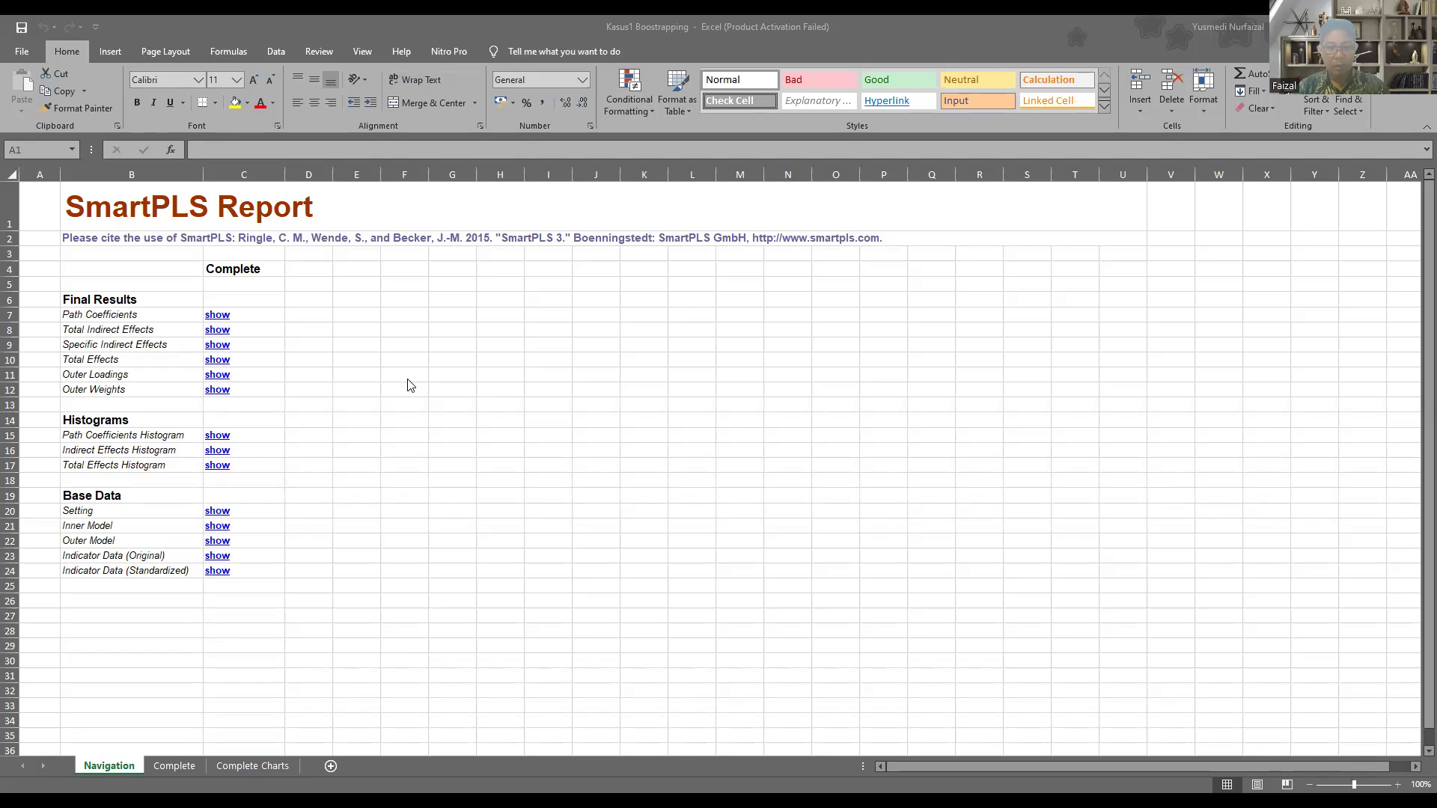
Step: In the exported Bootstrapping workbook, go to Path Coefficients and examine the P values of both paths to Kinerja Bawahan
{"action": "left_click", "coordinate": [210, 317]}
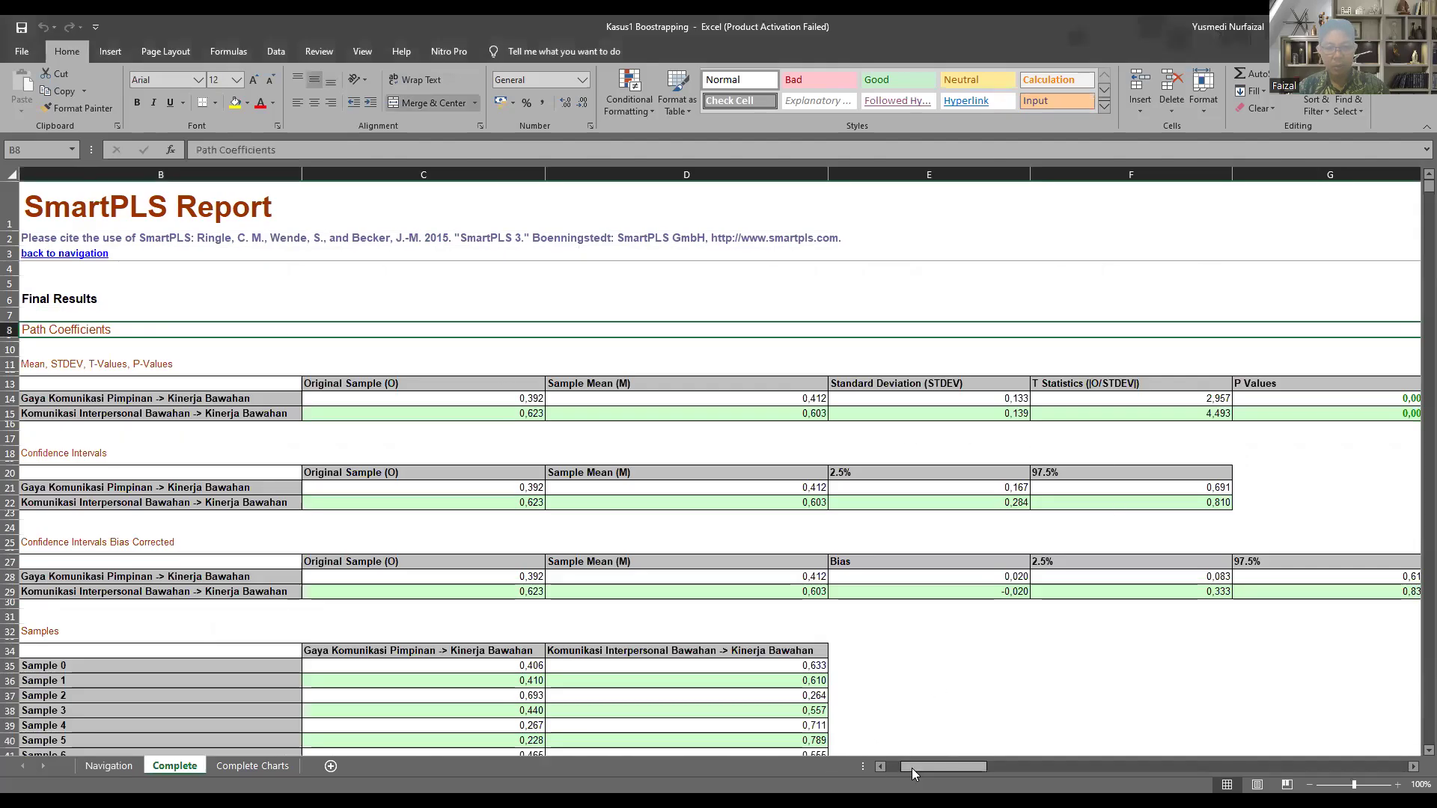
{"action": "left_click_drag", "start_coordinate": [916, 768], "coordinate": [955, 766]}
{"action": "mouse_move", "coordinate": [571, 399]}
{"action": "left_mouse_down"}
{"action": "mouse_move", "coordinate": [569, 423]}
{"action": "mouse_move", "coordinate": [571, 410]}
{"action": "left_mouse_up"}
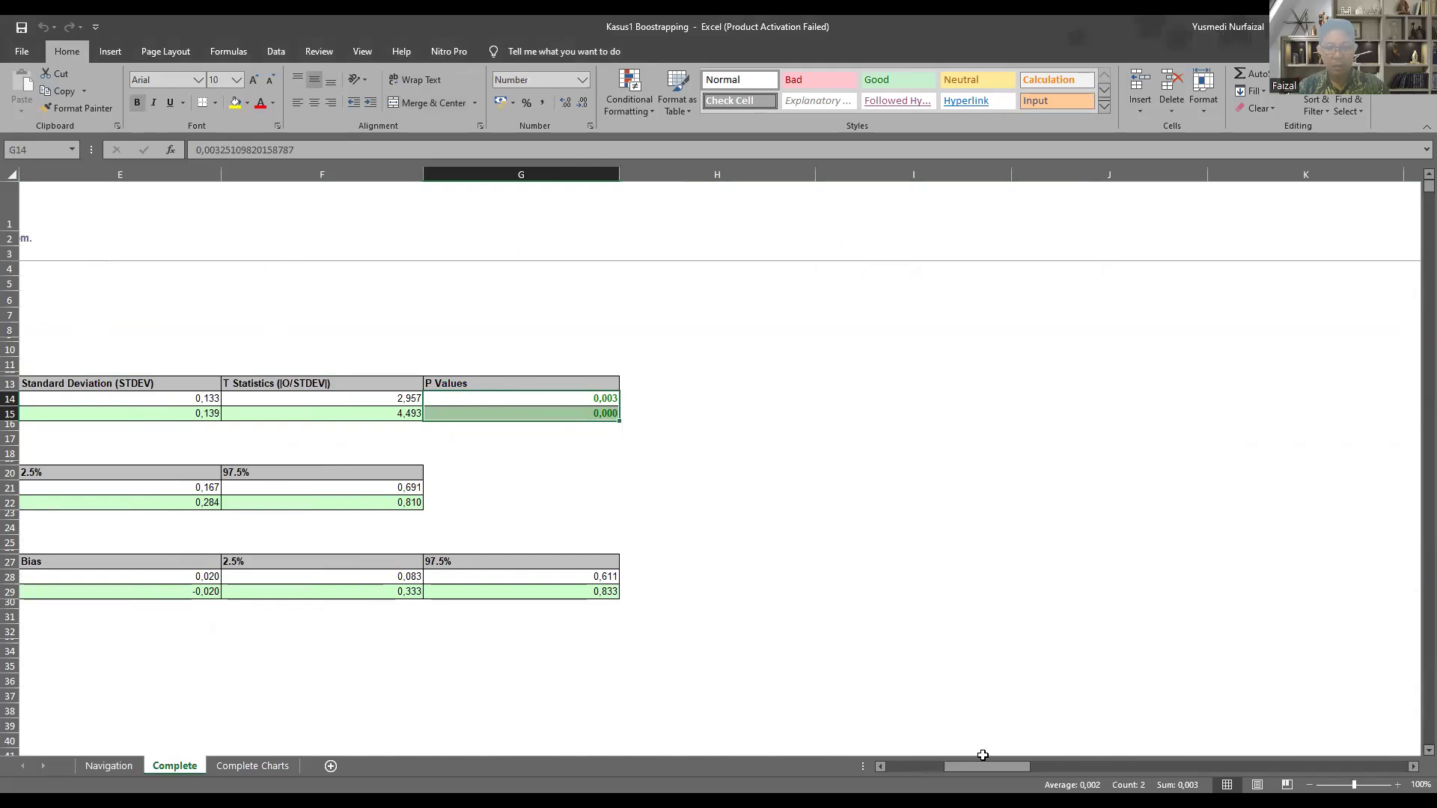
{"action": "left_click_drag", "start_coordinate": [982, 766], "coordinate": [904, 766]}
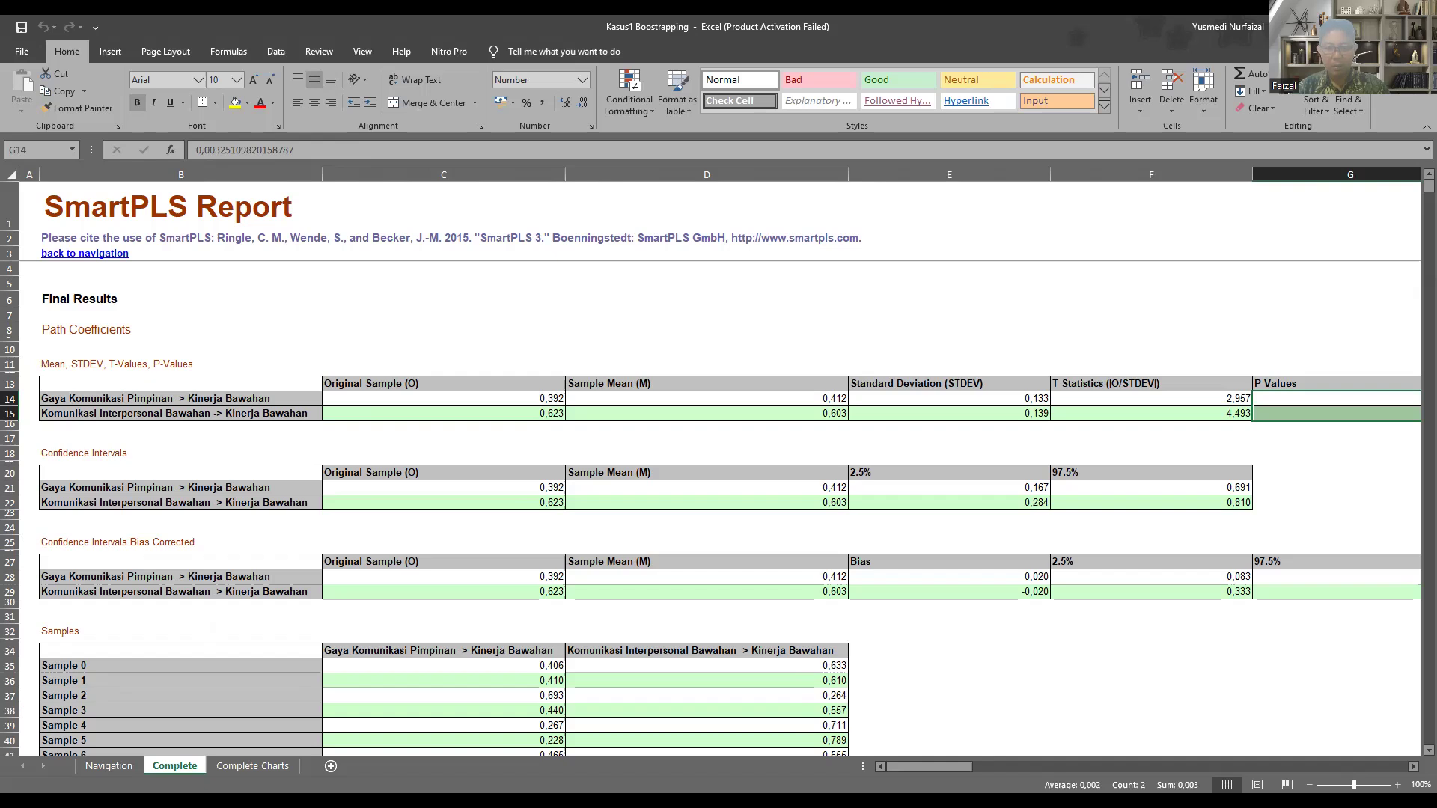
{"action": "key", "text": "alt+Tab"}
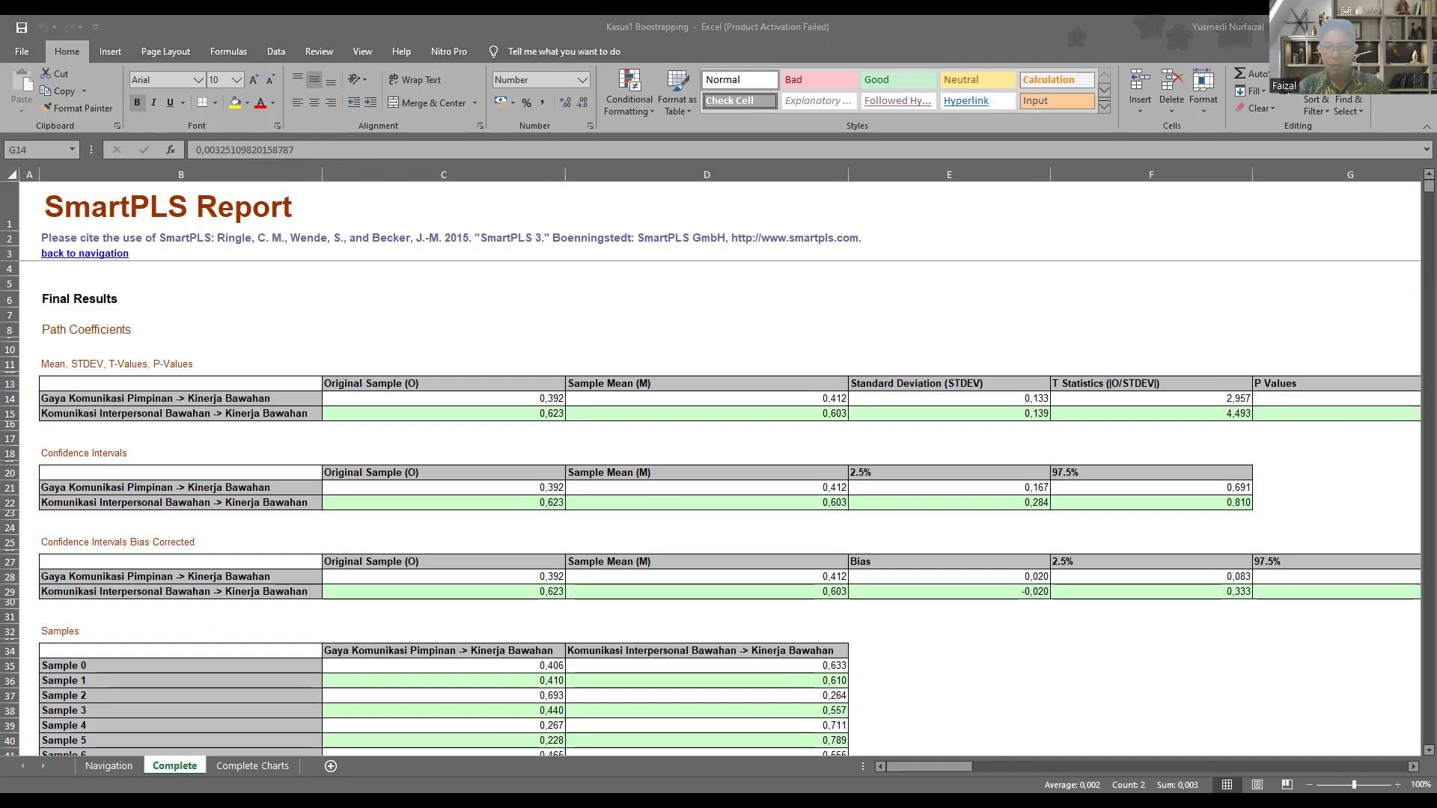
{"action": "key", "text": "alt+Tab"}
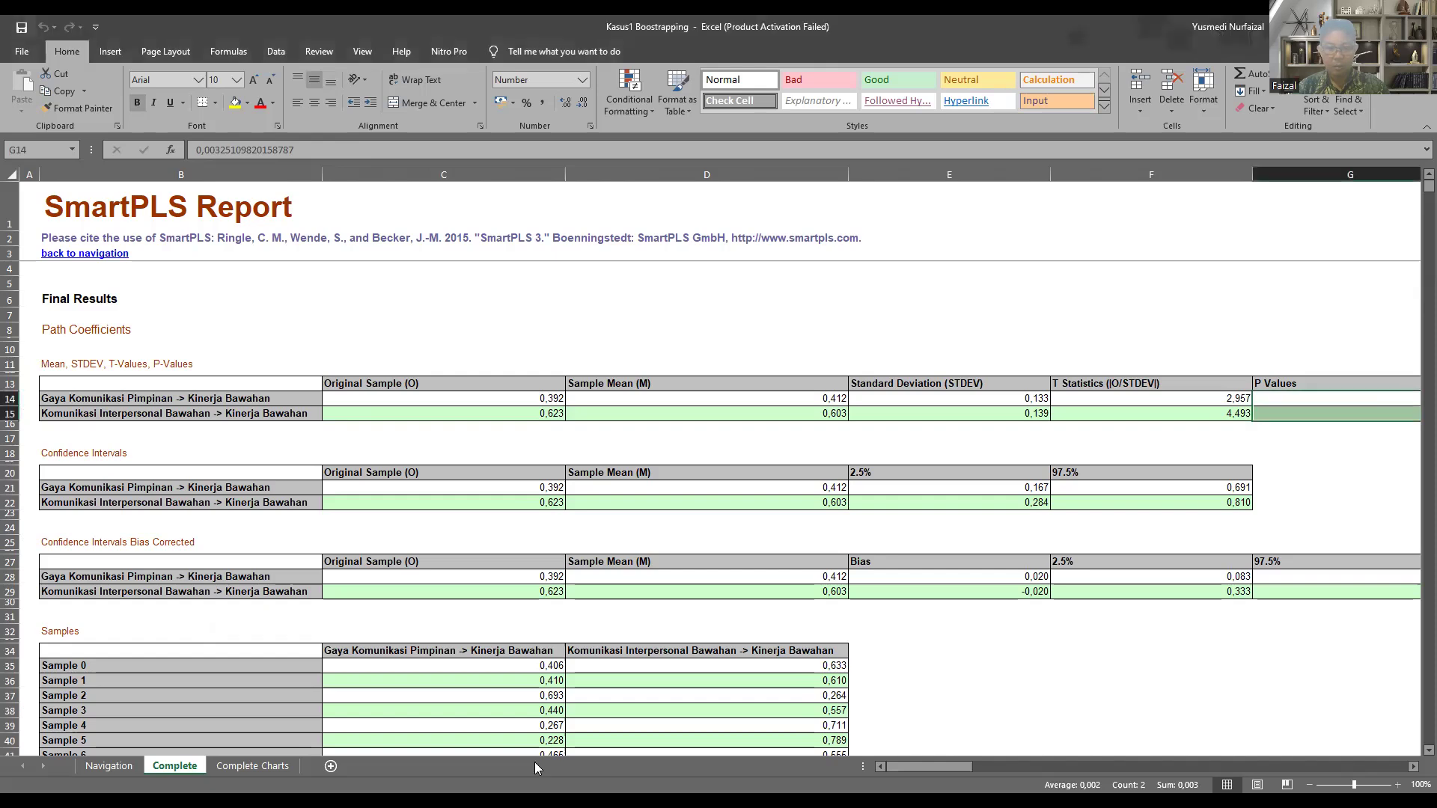
Step: Switch back to SmartPLS and run Blindfolding on the Kasus1 path model with the default omission distance of 7, opening the full report
{"action": "key", "text": "alt+Tab"}
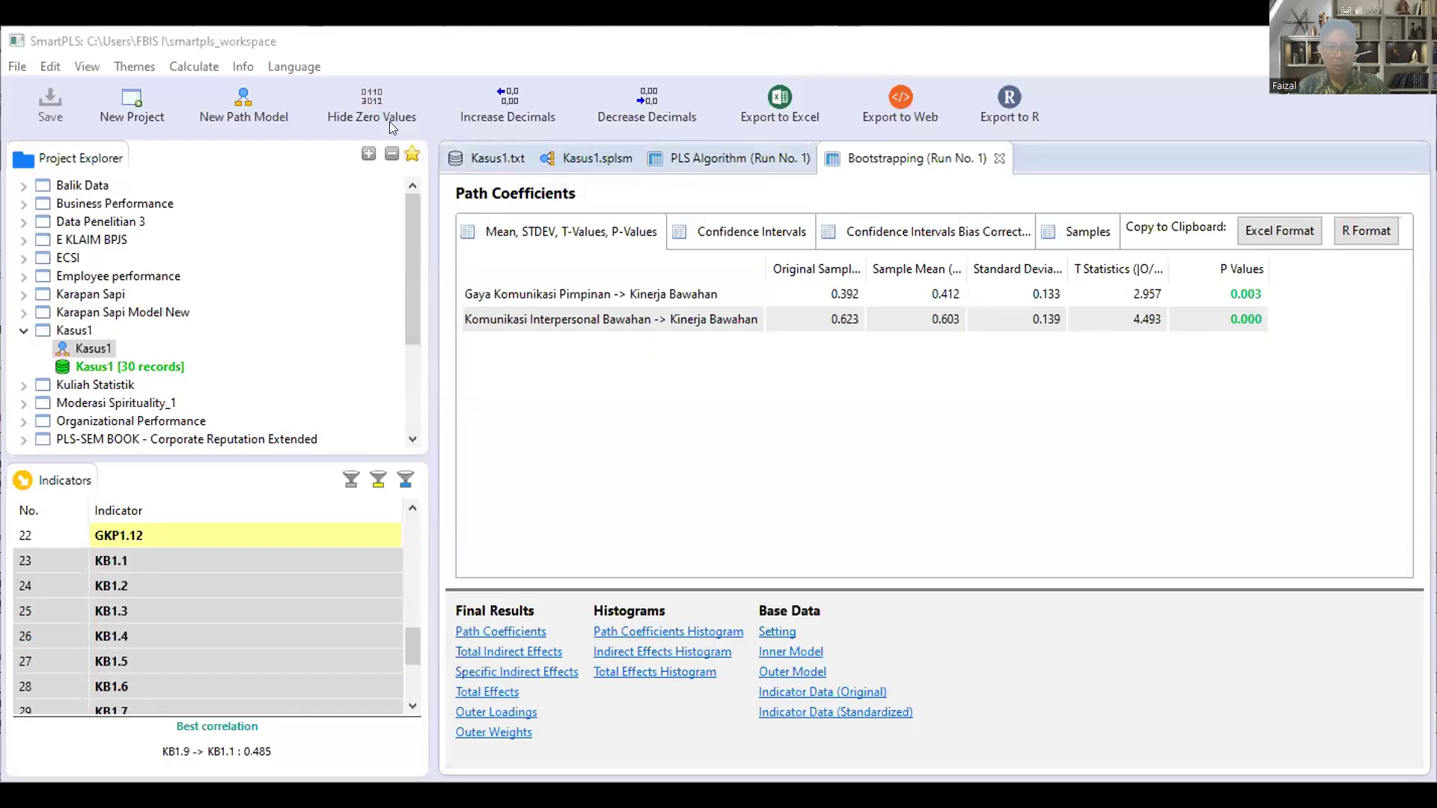
{"action": "left_click", "coordinate": [591, 159]}
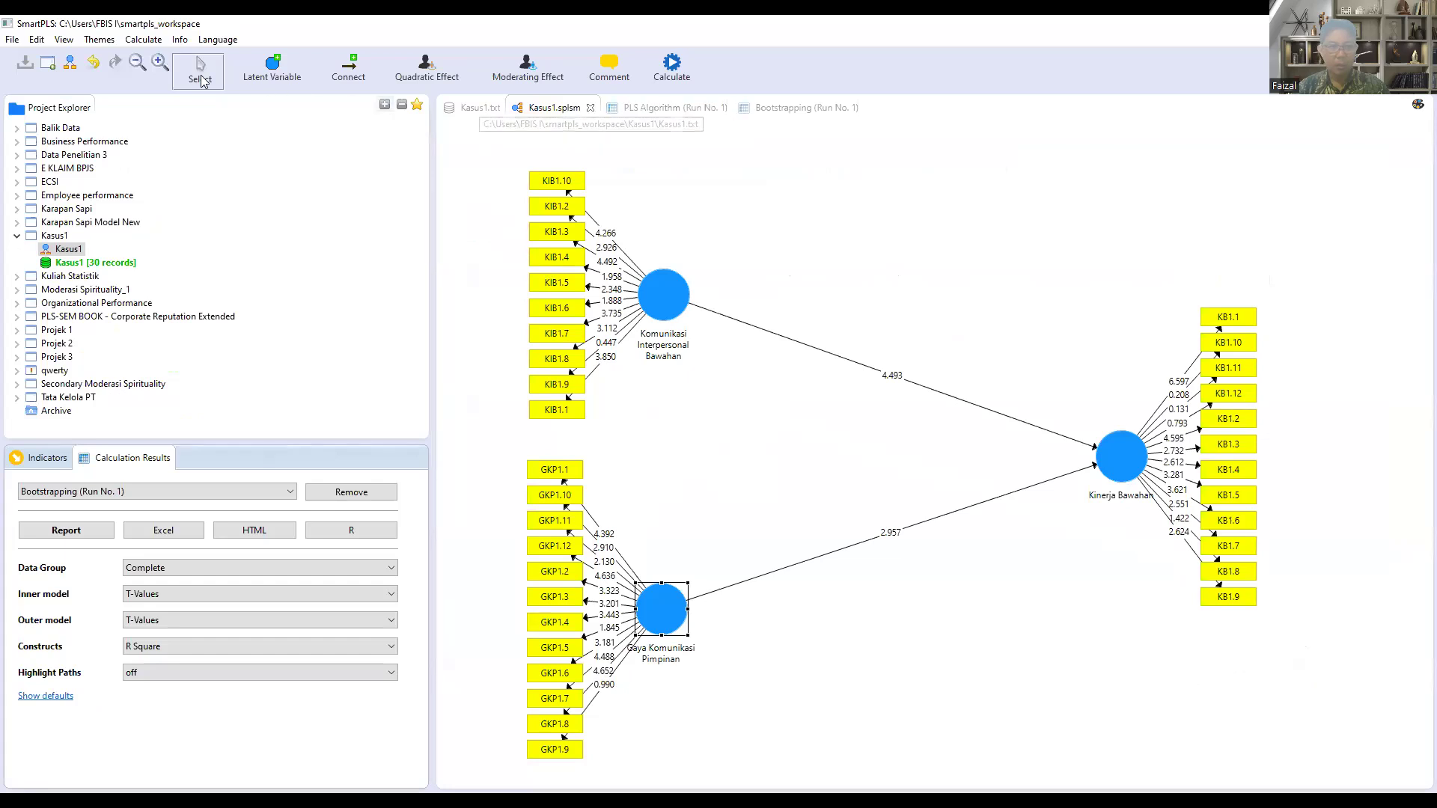
{"action": "left_click", "coordinate": [144, 42]}
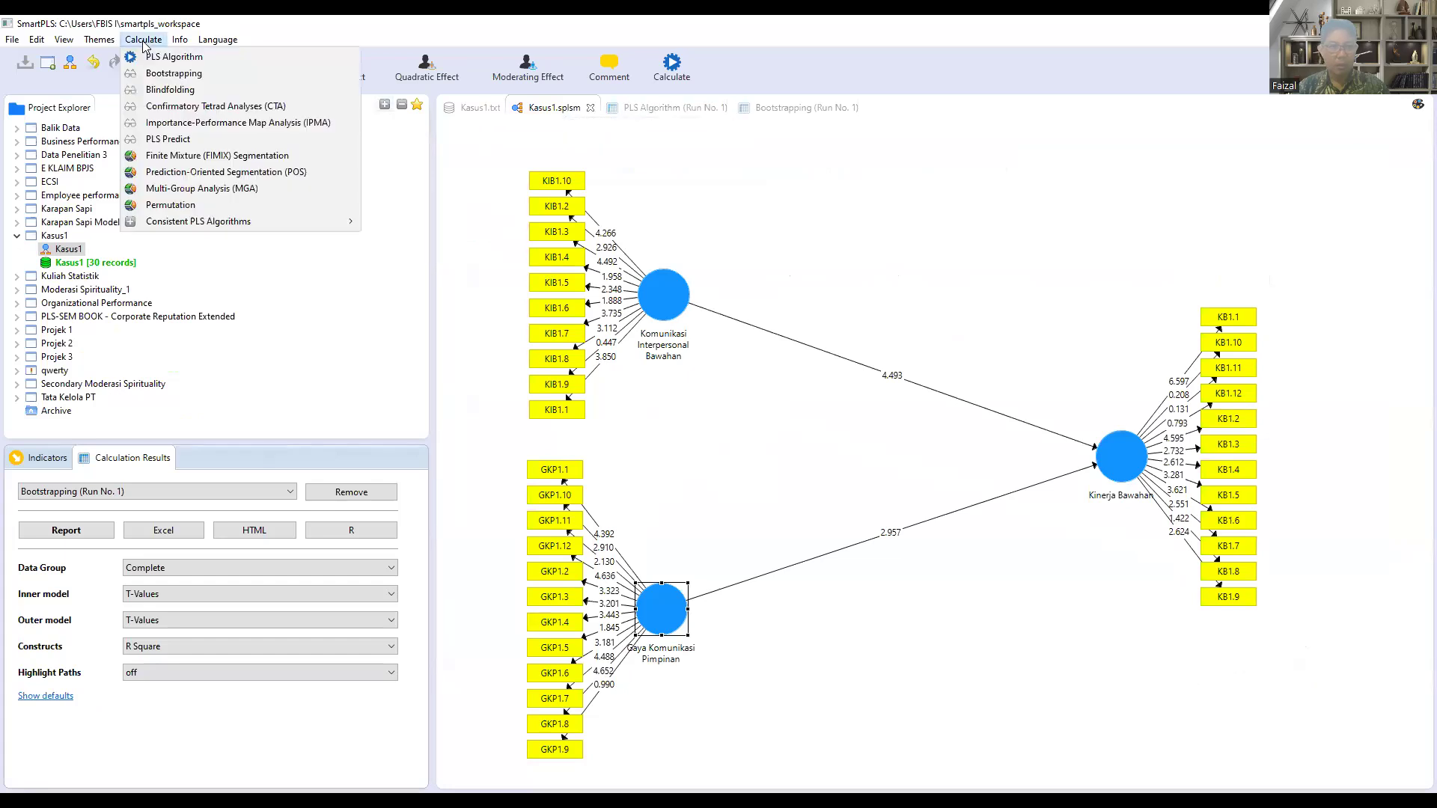
{"action": "left_click", "coordinate": [170, 90]}
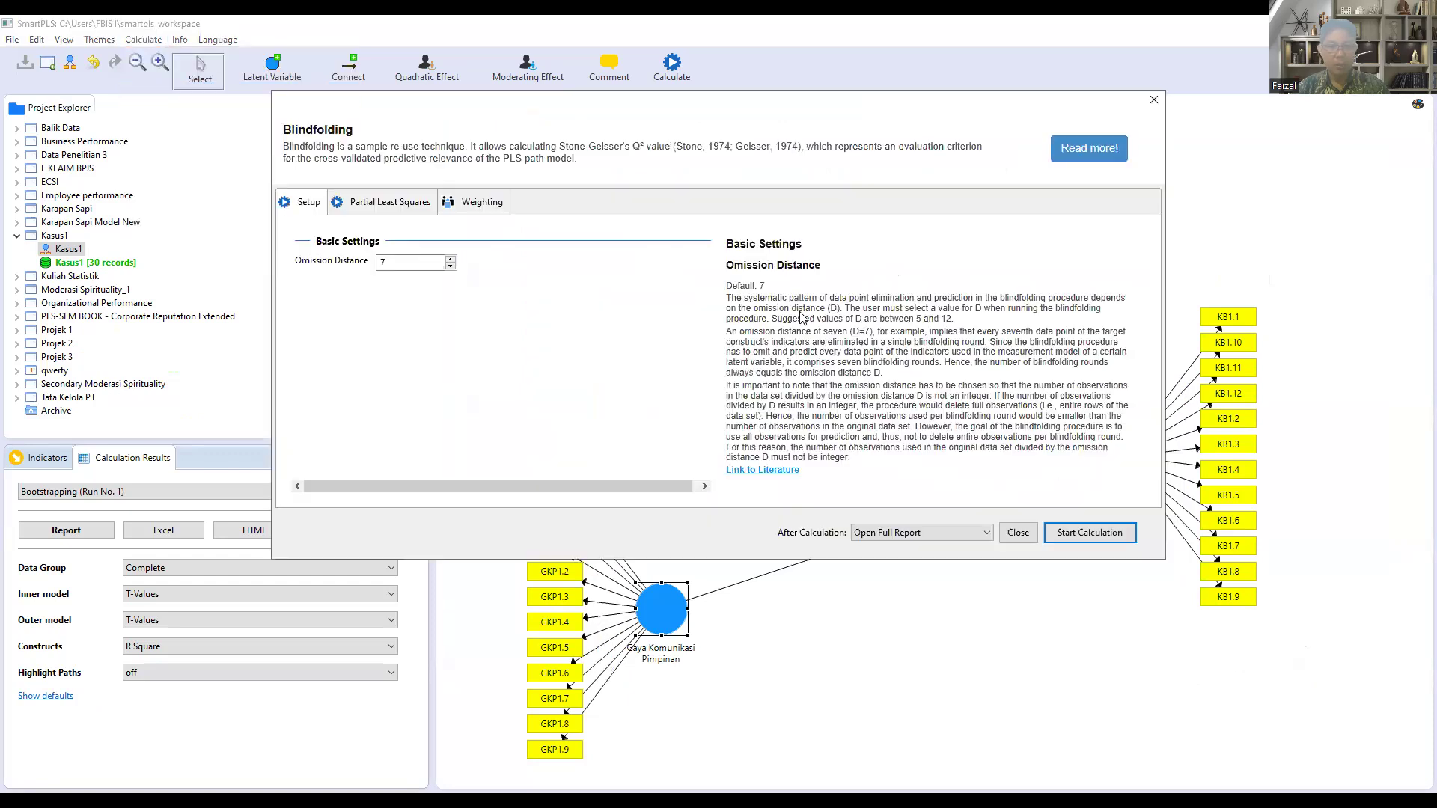
{"action": "left_click", "coordinate": [1108, 539]}
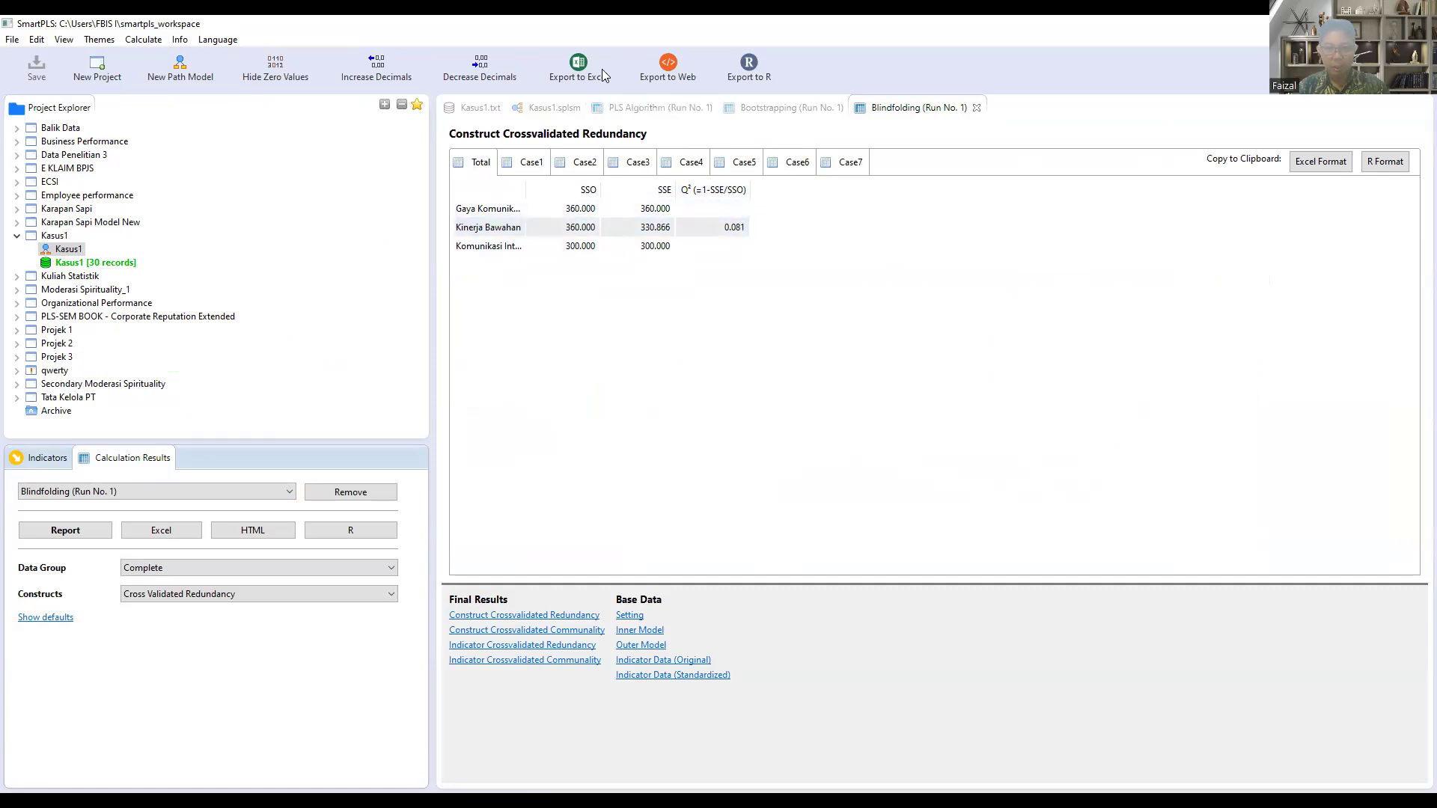
Step: Export the Blindfolding report to an Excel file named Kasus1 Blindfolding in the Pert 14 folder, keeping the default export options
{"action": "left_click", "coordinate": [579, 64]}
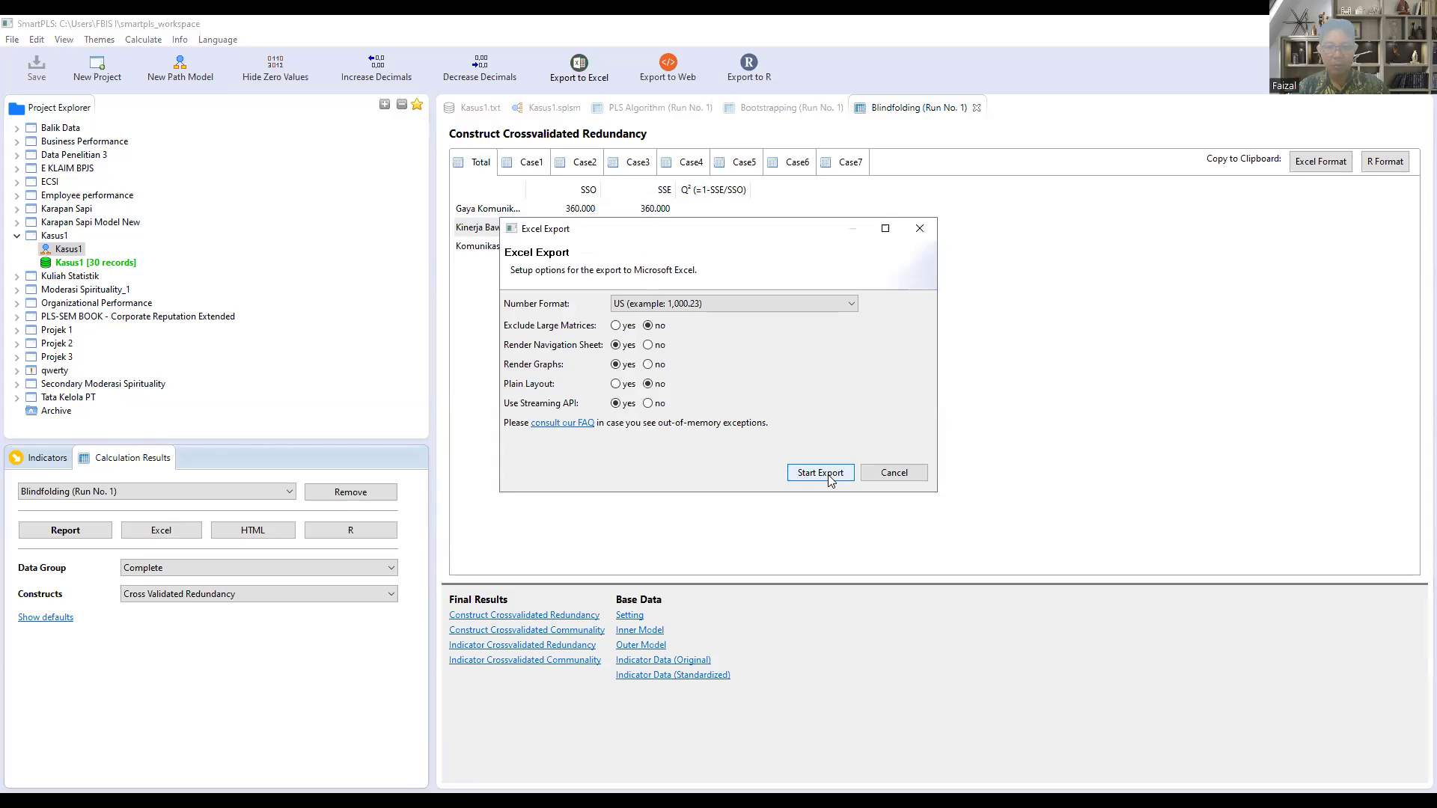
{"action": "left_click", "coordinate": [820, 473]}
{"action": "left_click", "coordinate": [736, 508]}
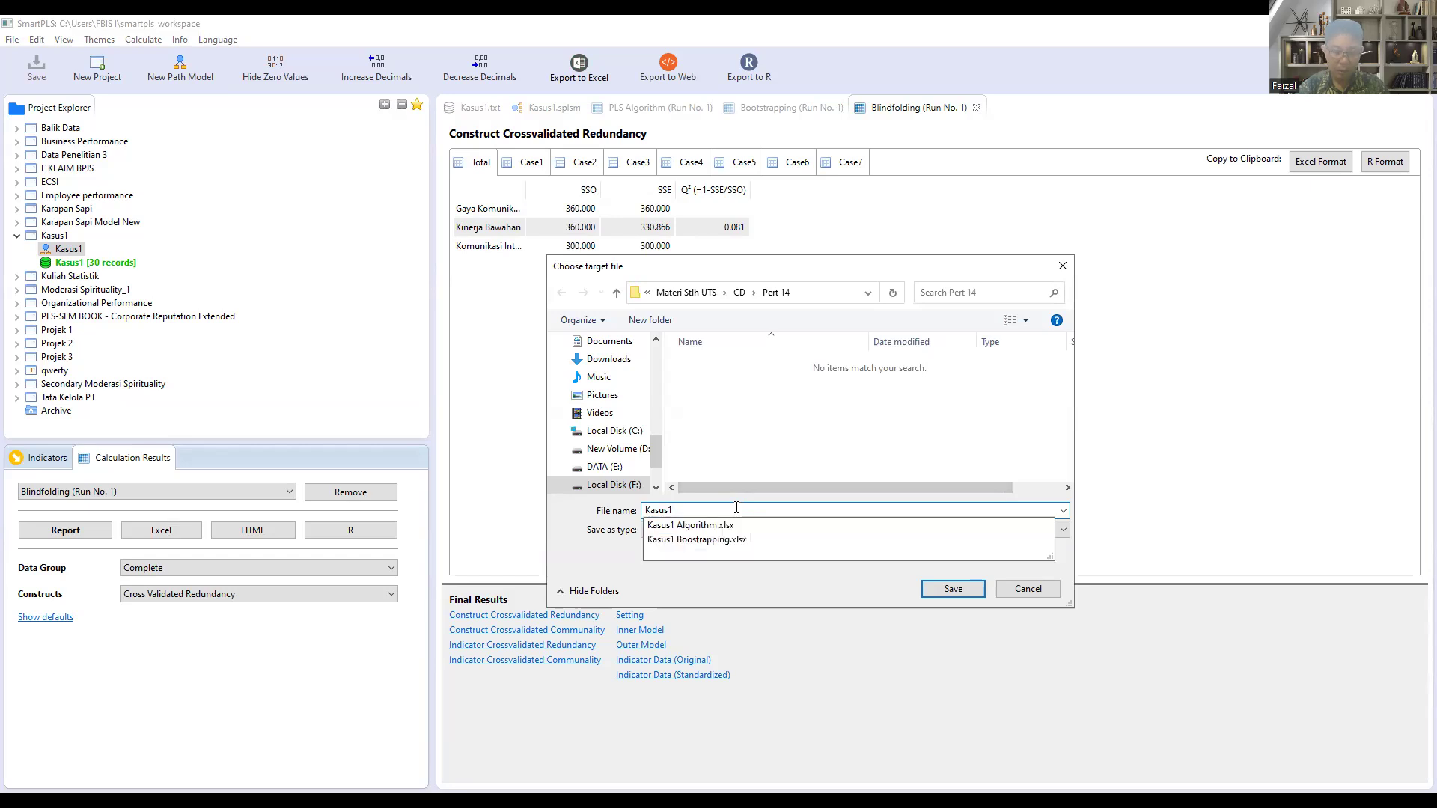
{"action": "type", "text": "Blindfo"}
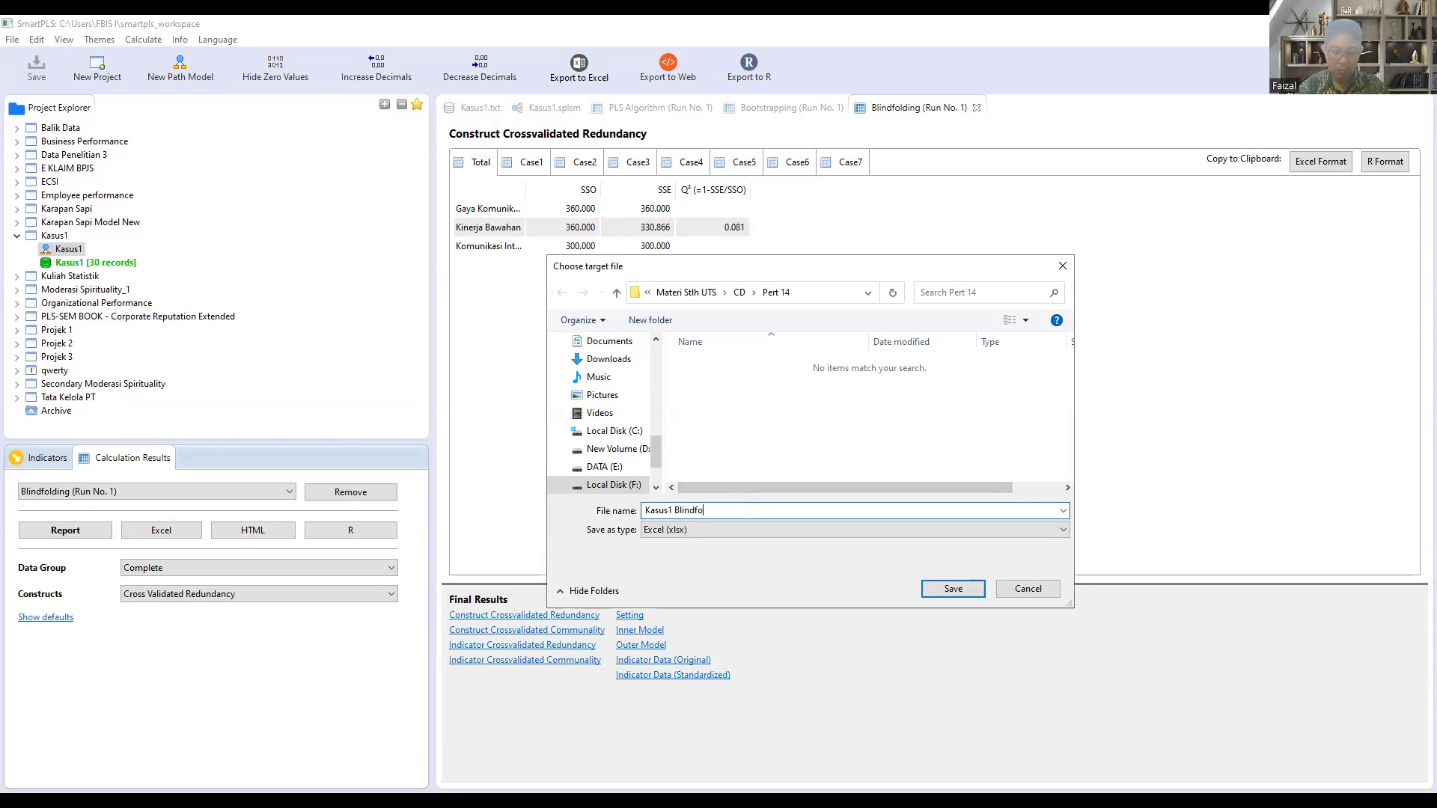
{"action": "type", "text": "lding"}
{"action": "left_click", "coordinate": [940, 590]}
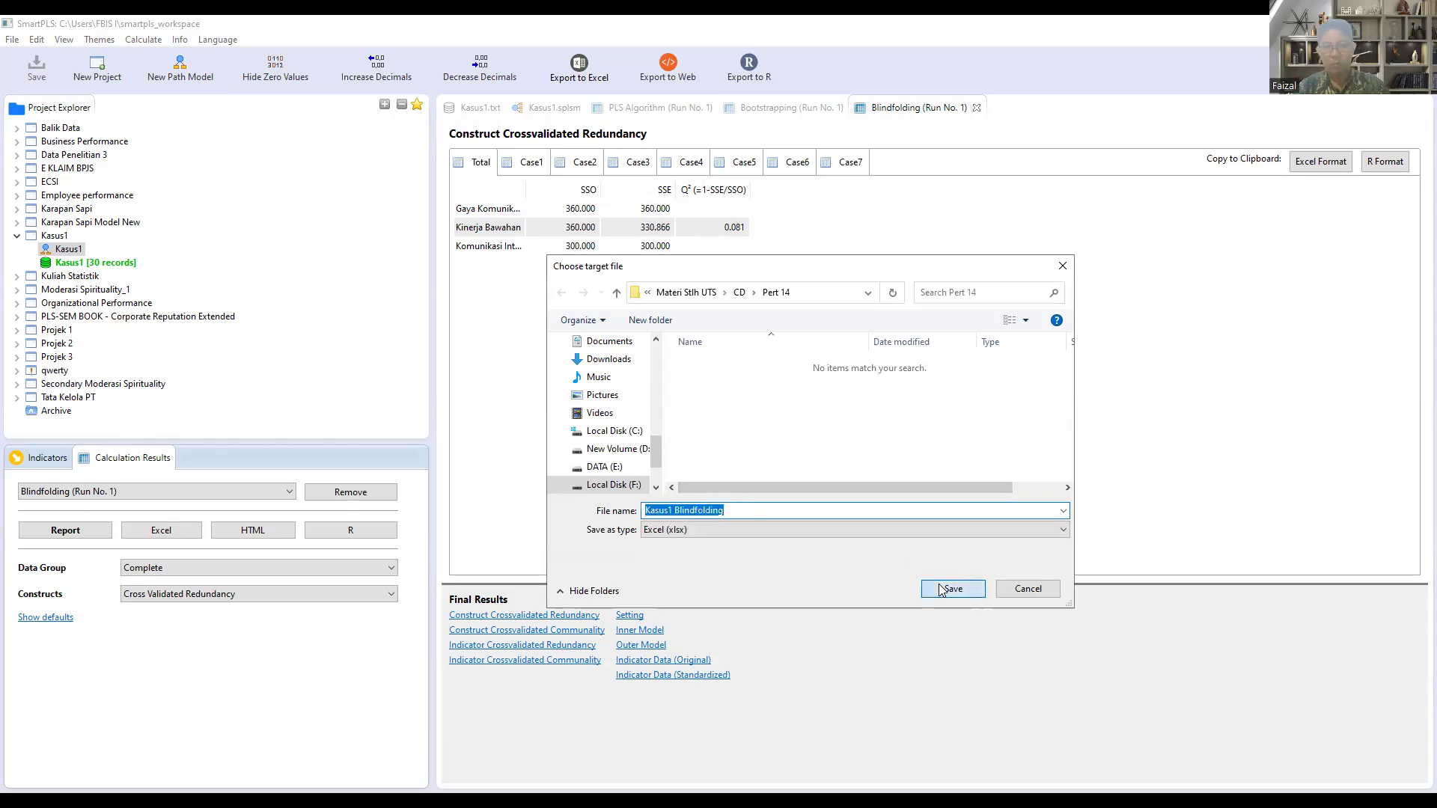